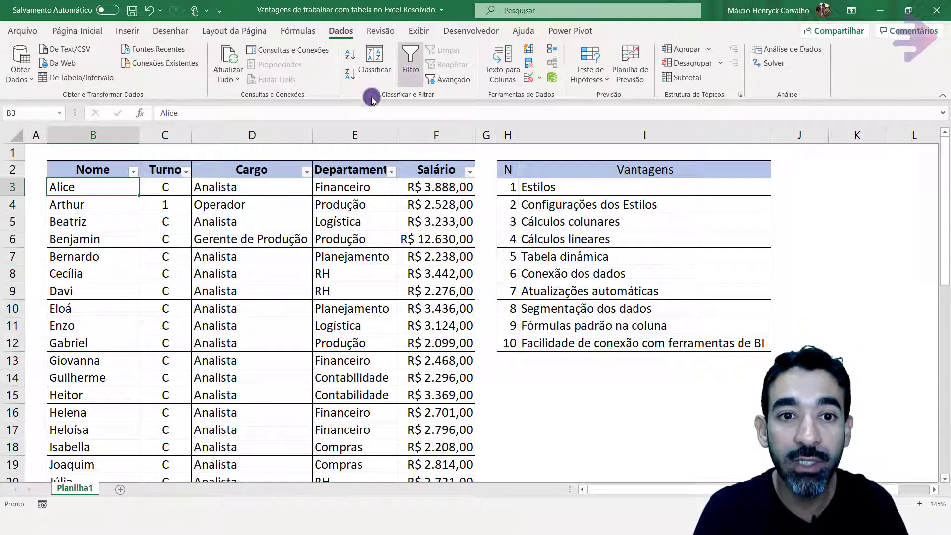
# Turn off the filter on the employee data range.
pyautogui.click(411, 69)
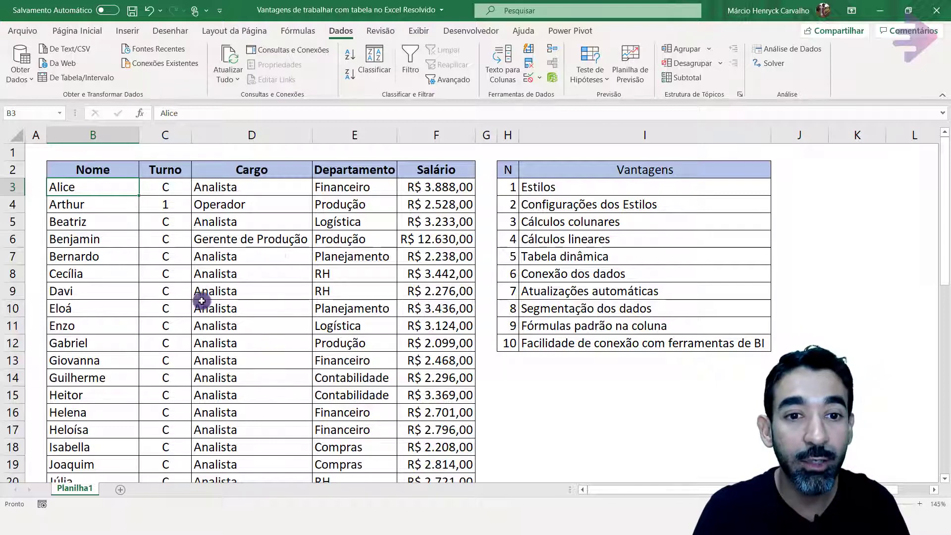
pyautogui.click(72, 169)
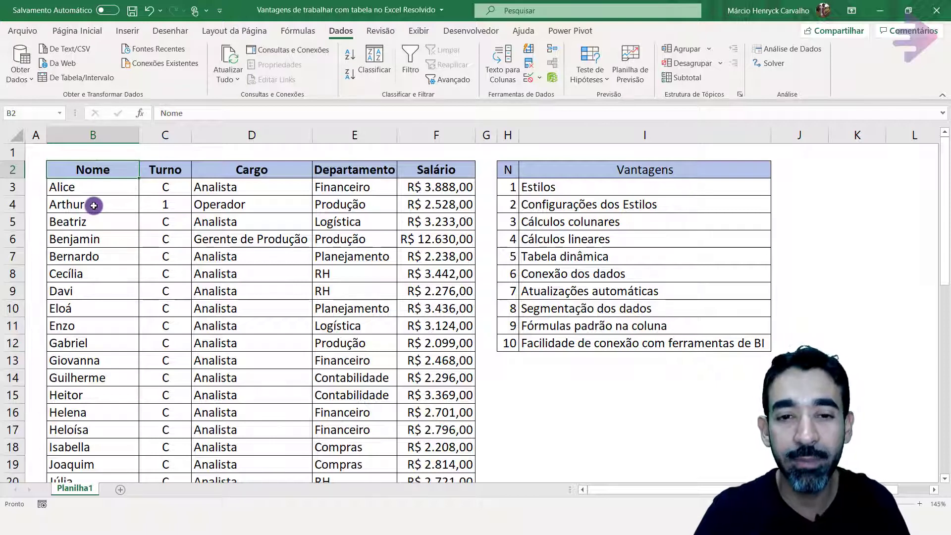
# Clear all borders and the fill colour from the entire employee data range, including its header row.
pyautogui.click(98, 171)
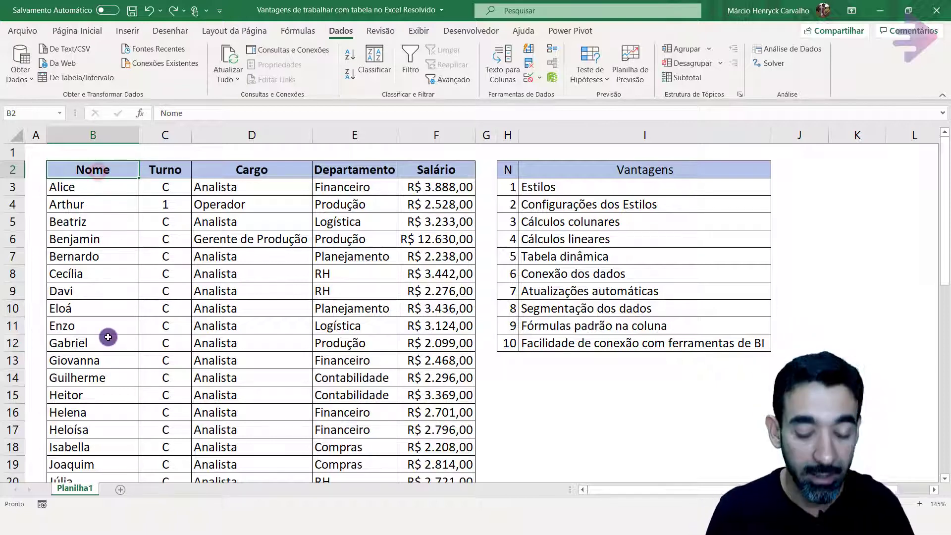
pyautogui.hotkey('ctrl', 'a')
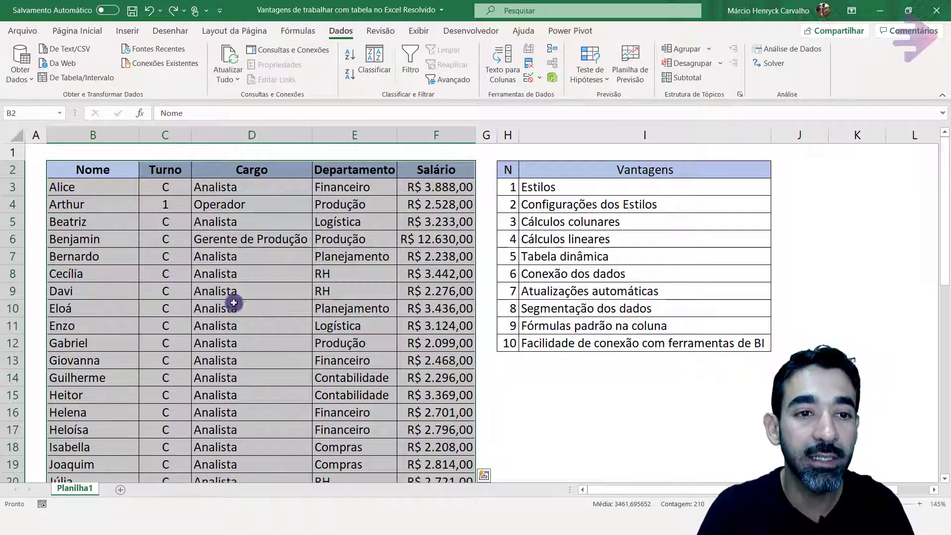
pyautogui.click(88, 32)
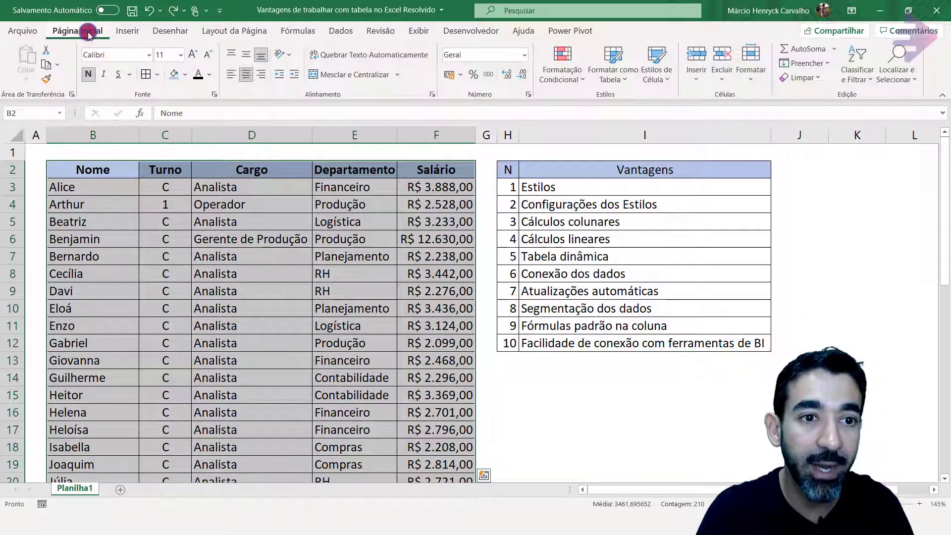
pyautogui.click(158, 75)
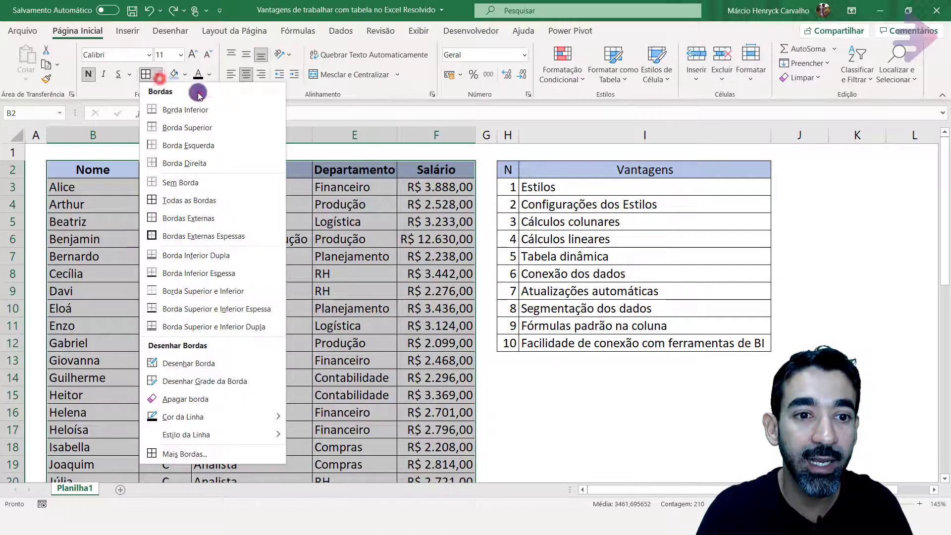
pyautogui.click(217, 180)
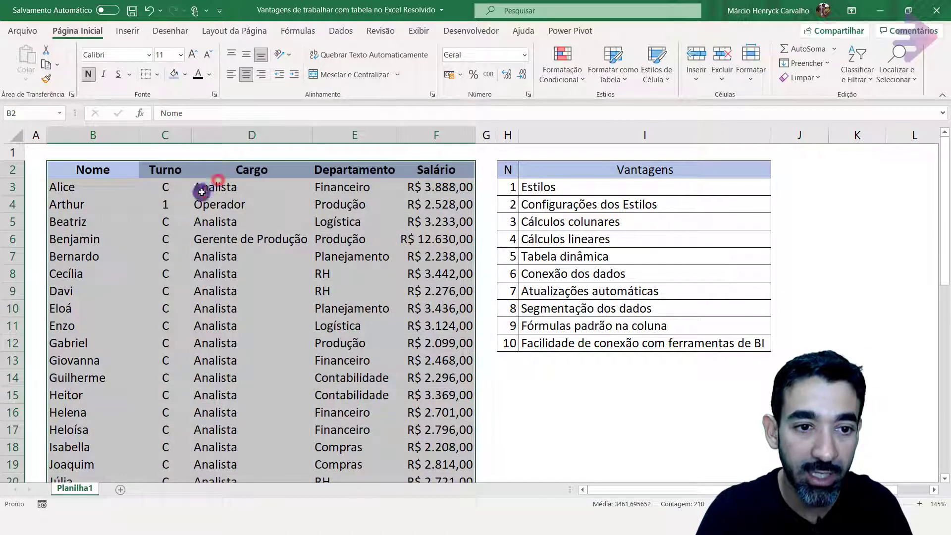
pyautogui.click(187, 74)
pyautogui.click(203, 210)
pyautogui.click(179, 248)
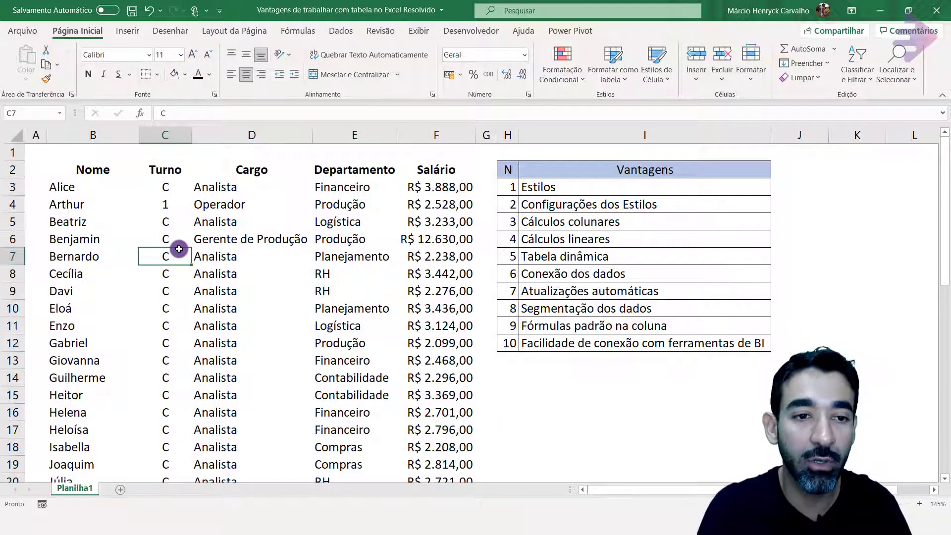
# Convert the employee data in B2:F43 into a table with headers.
pyautogui.click(83, 169)
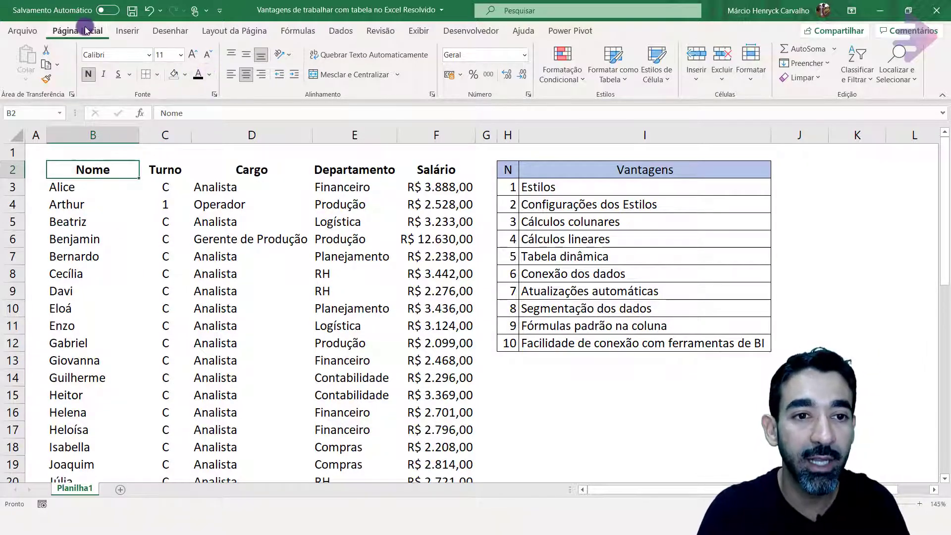
pyautogui.click(127, 31)
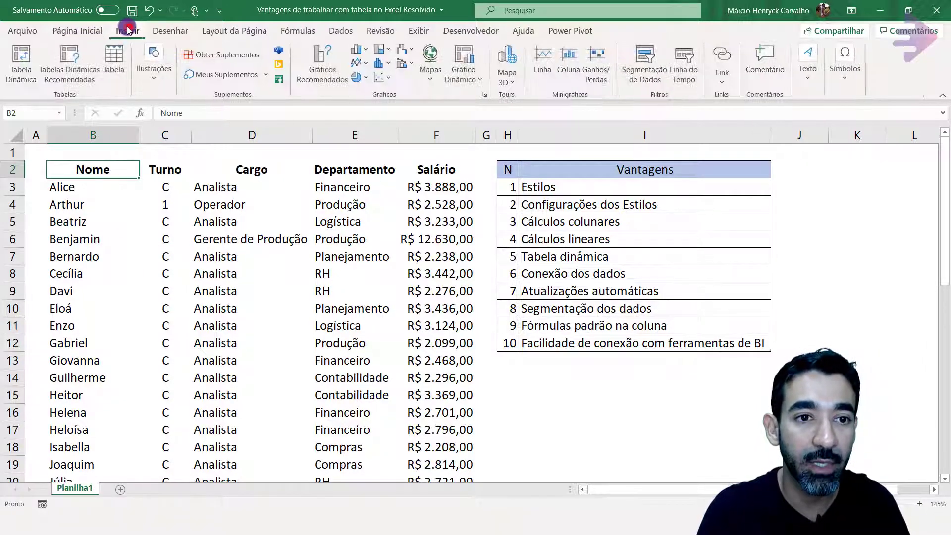
pyautogui.click(114, 65)
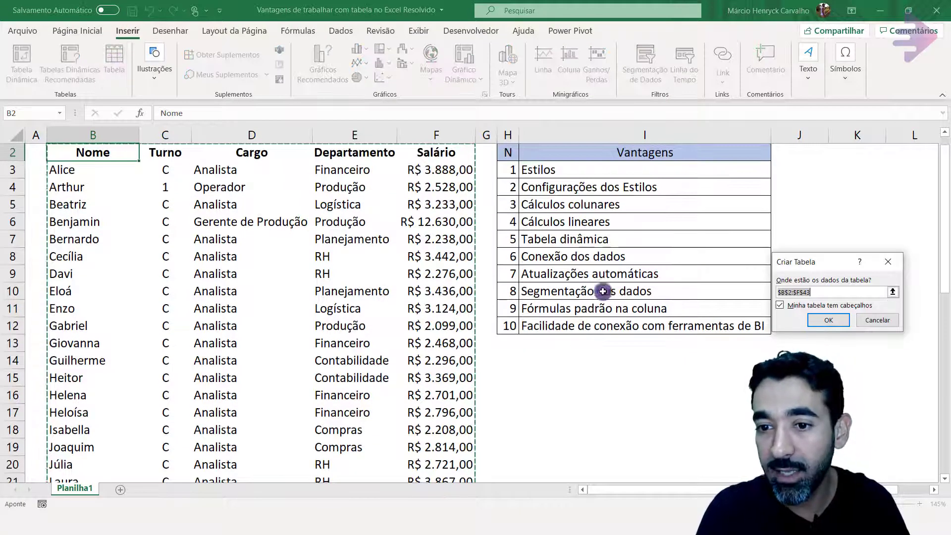
pyautogui.click(828, 320)
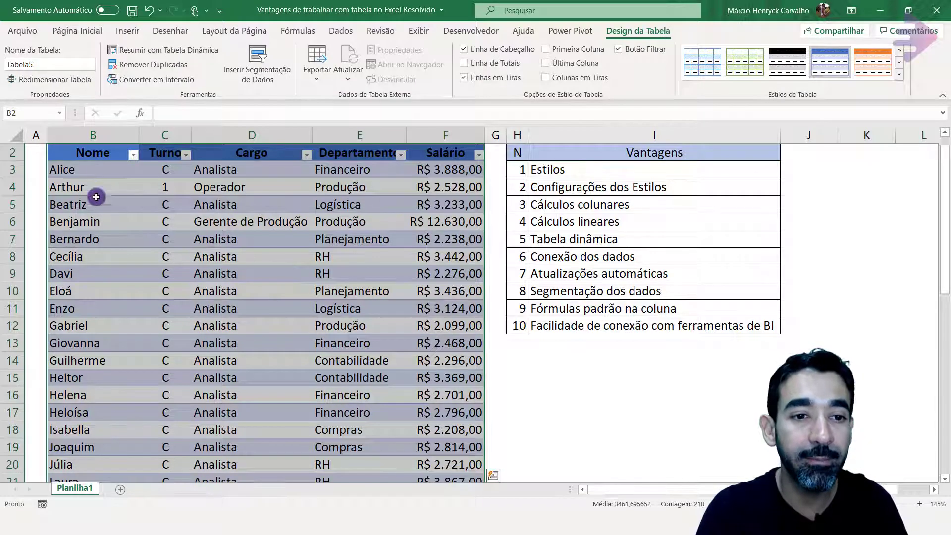
pyautogui.click(82, 154)
pyautogui.scroll(1, 175, 279)
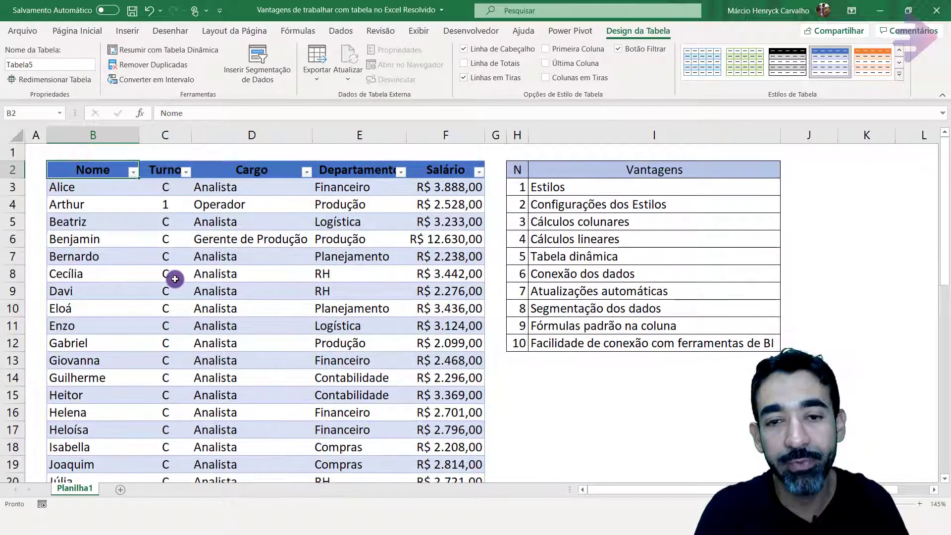
pyautogui.click(544, 189)
pyautogui.moveTo(521, 189); pyautogui.dragTo(545, 189)
pyautogui.click(368, 193)
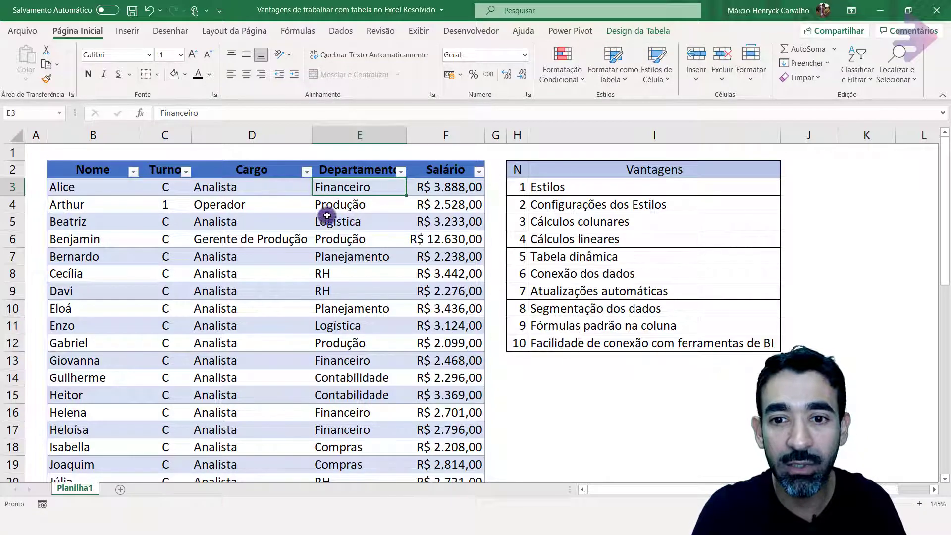
pyautogui.click(842, 186)
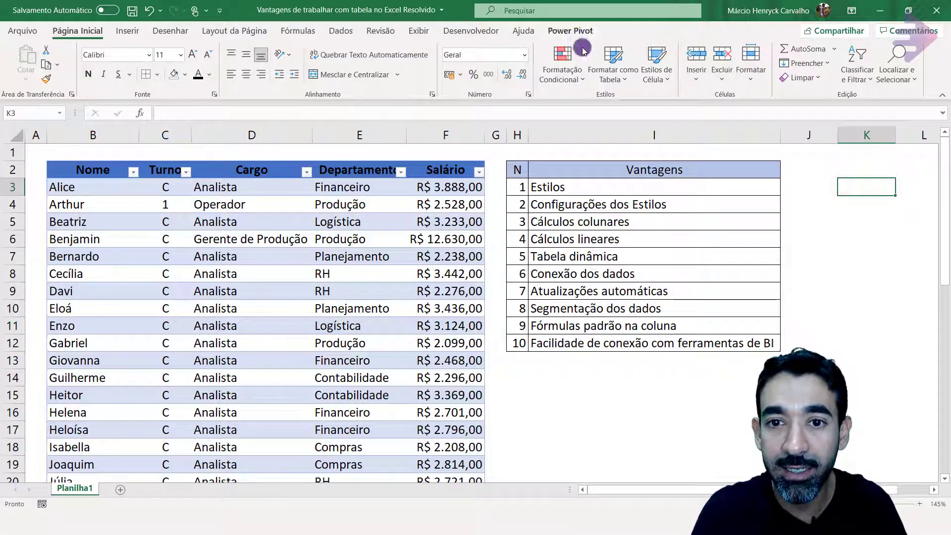
pyautogui.click(378, 192)
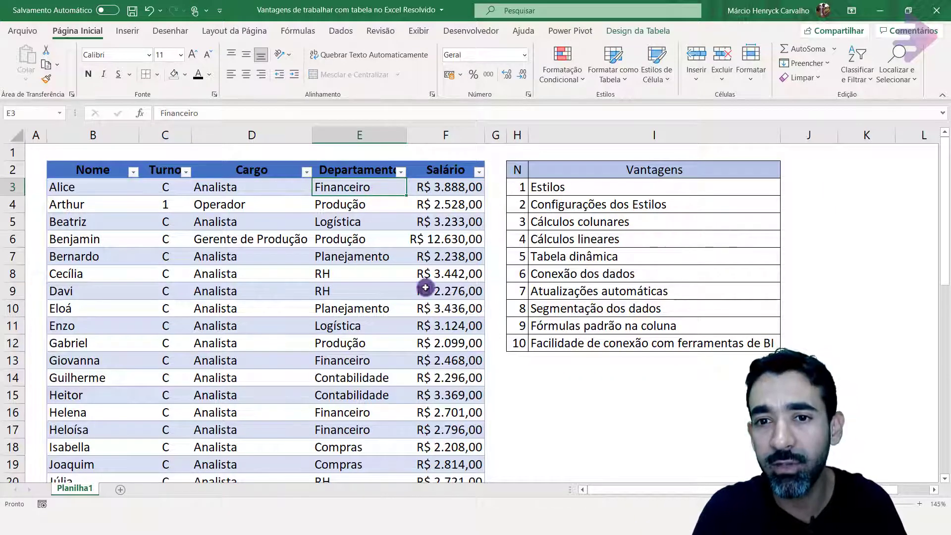
pyautogui.moveTo(519, 188); pyautogui.dragTo(567, 187)
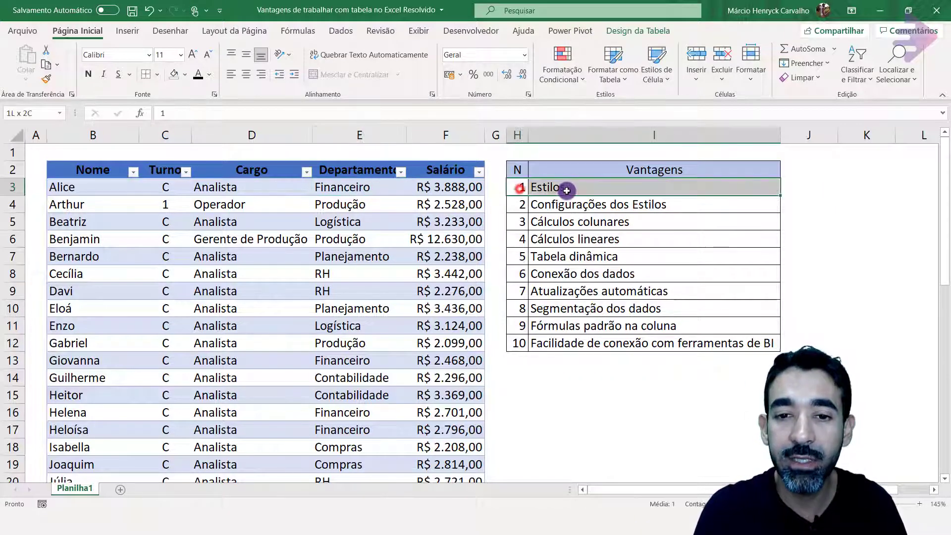
# Preview the available table styles and apply the blue banded style from the Clara group to the employee table.
pyautogui.click(449, 187)
pyautogui.click(657, 31)
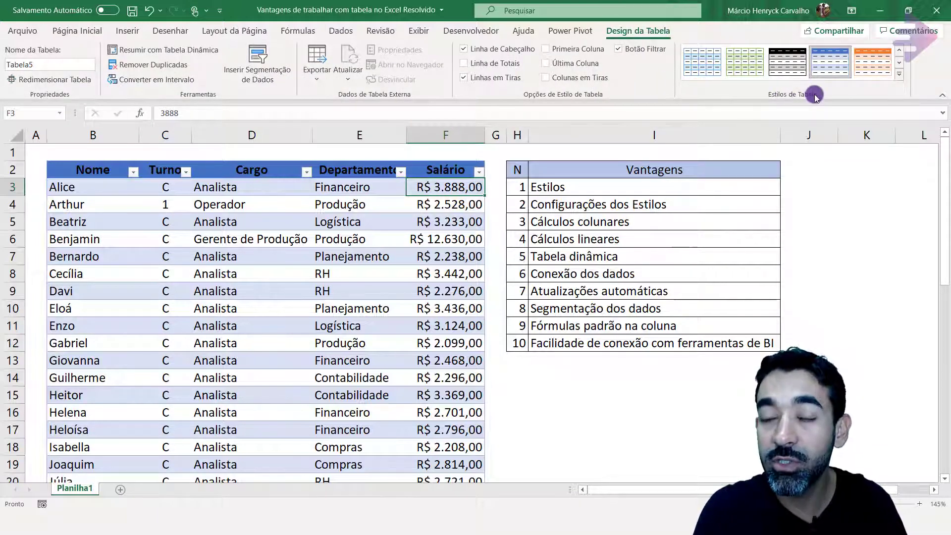
pyautogui.click(900, 78)
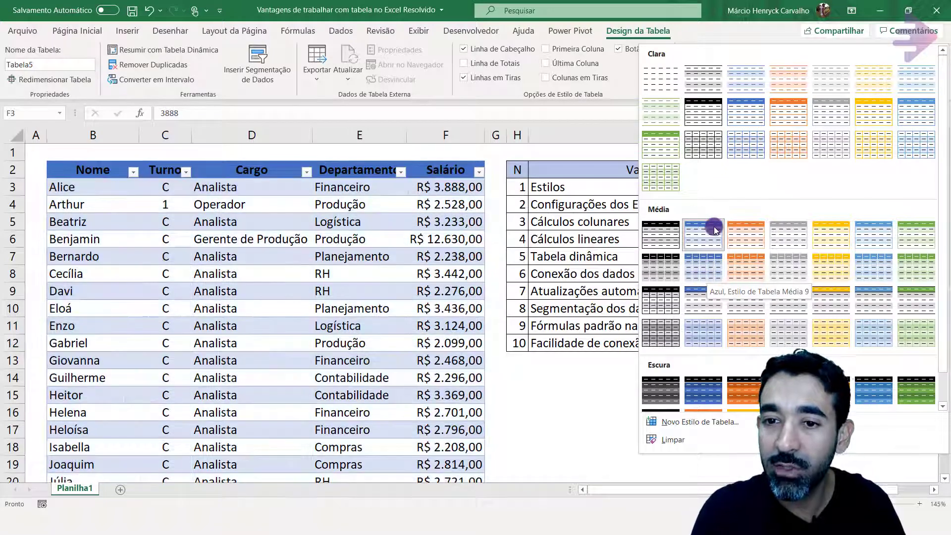
pyautogui.scroll(-1, 728, 230)
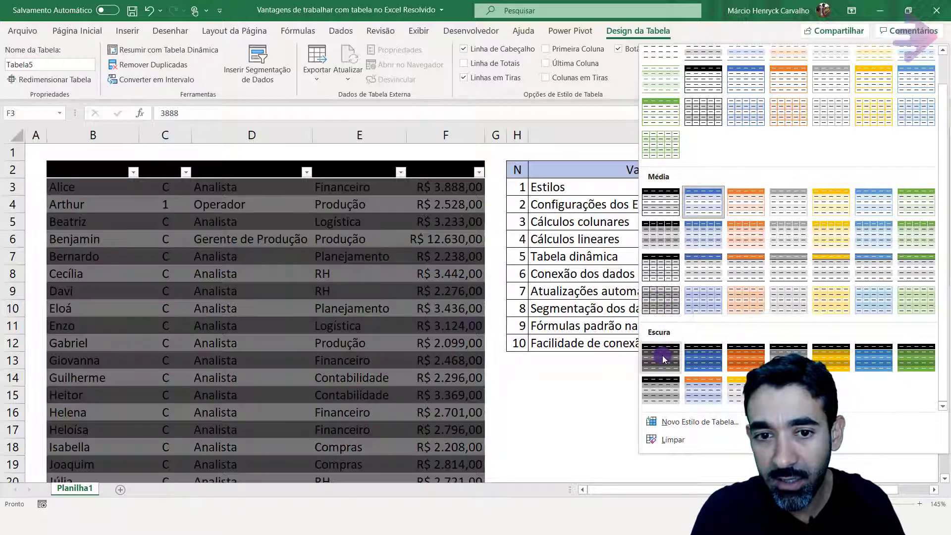
pyautogui.scroll(1, 771, 185)
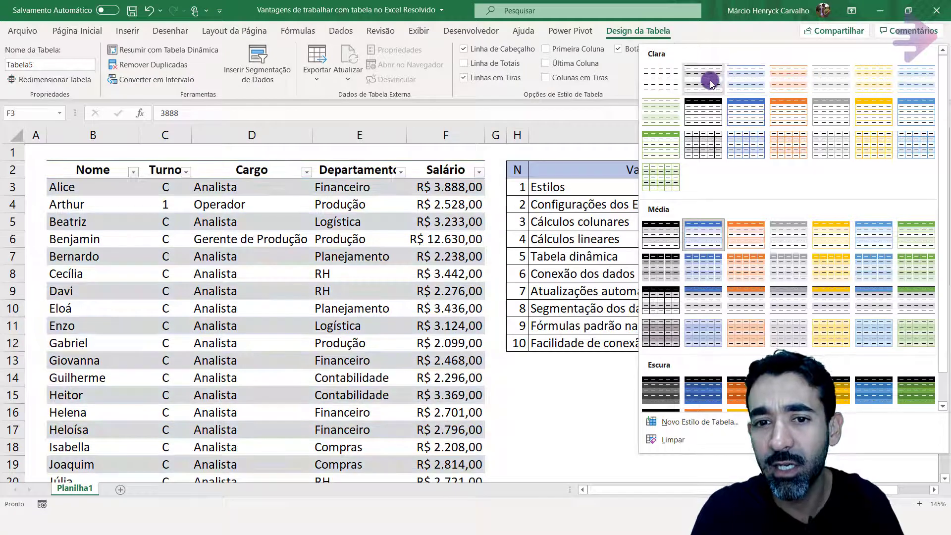
pyautogui.click(744, 81)
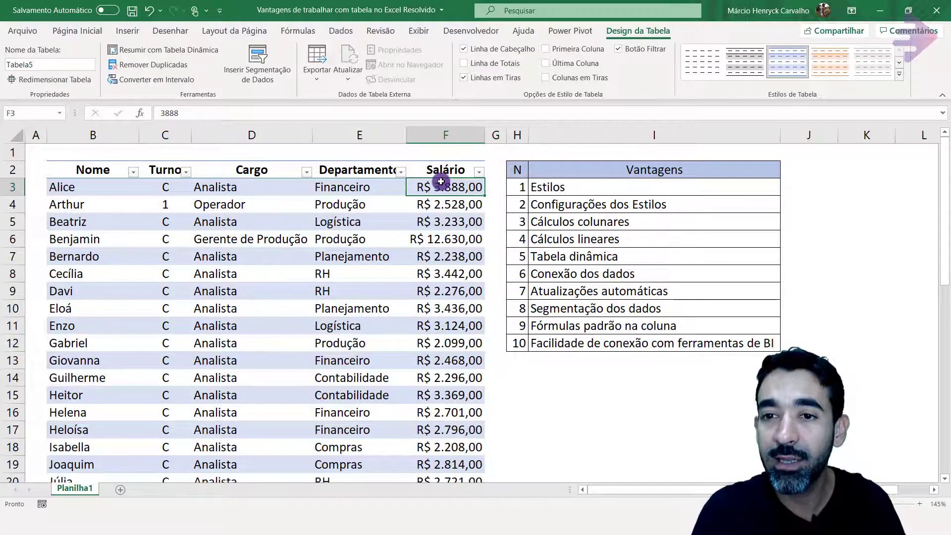
# Duplicate the employee table's current blue Clara style as a custom table style, keeping the suggested name and formatting.
pyautogui.click(900, 74)
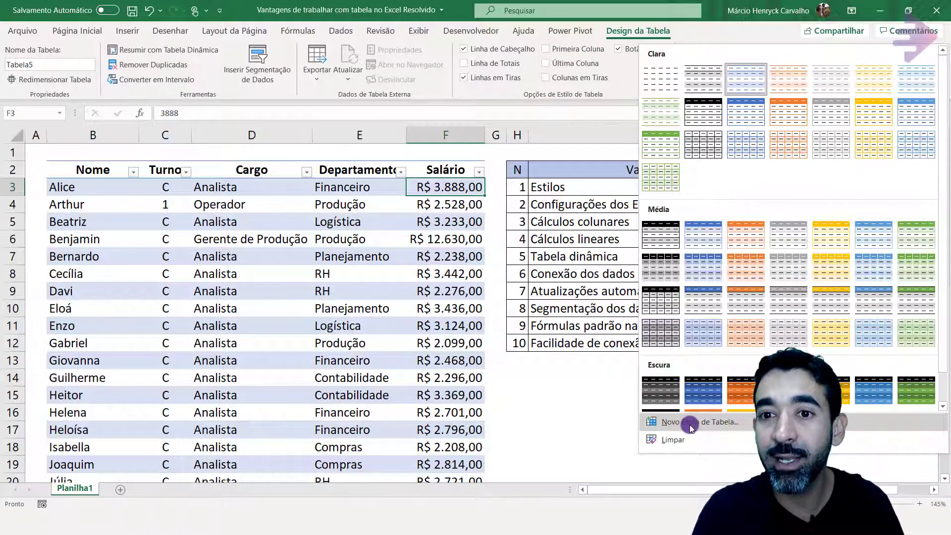
pyautogui.rightClick(744, 78)
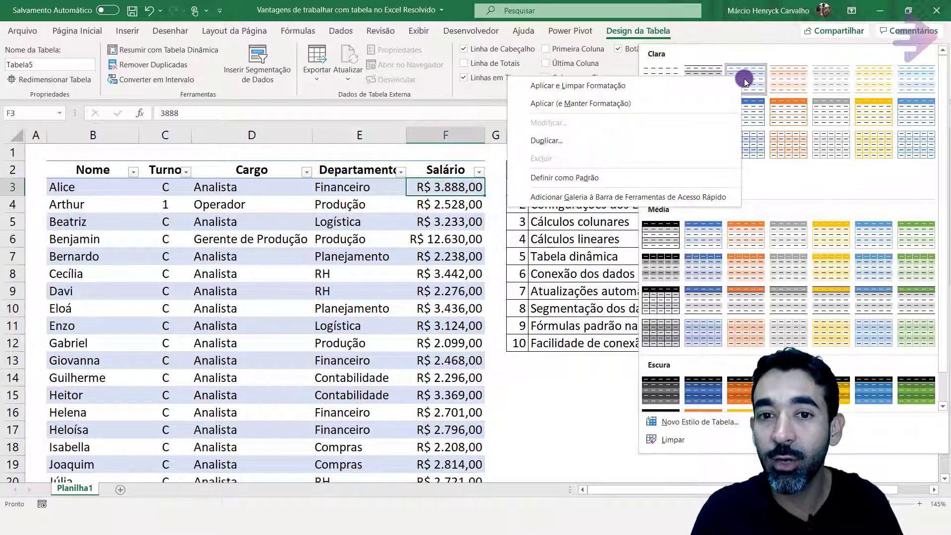
pyautogui.click(540, 141)
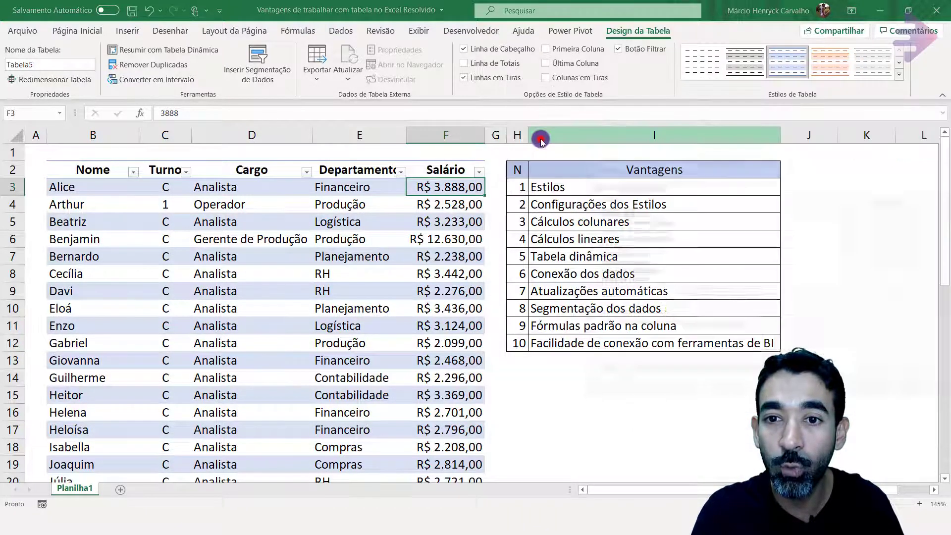
pyautogui.moveTo(763, 168); pyautogui.dragTo(562, 131)
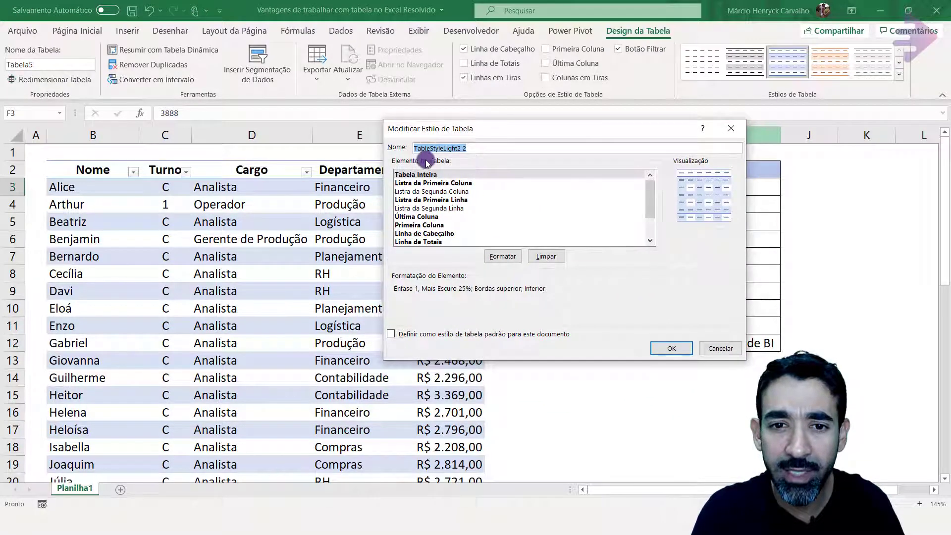
pyautogui.click(480, 150)
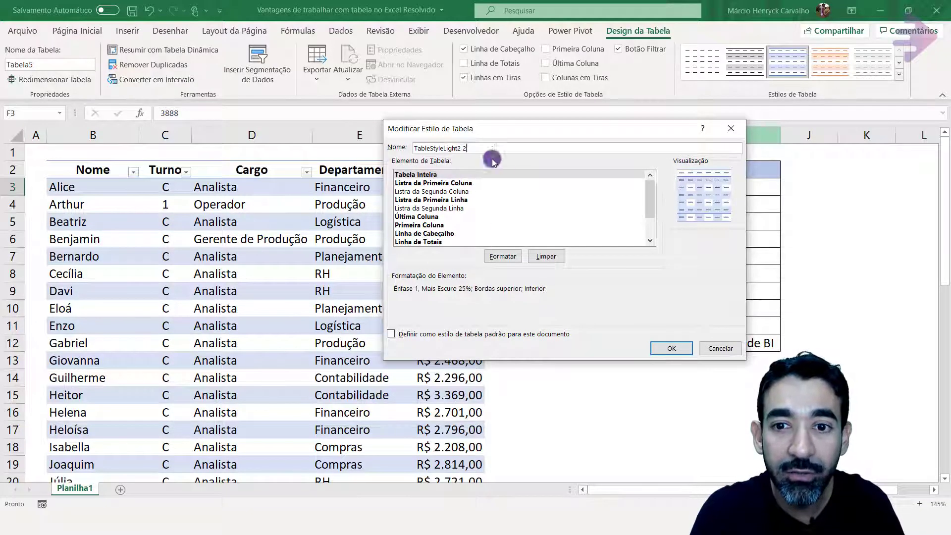
pyautogui.moveTo(674, 210)
pyautogui.mouseDown()
pyautogui.moveTo(678, 246)
pyautogui.moveTo(668, 203)
pyautogui.mouseUp()
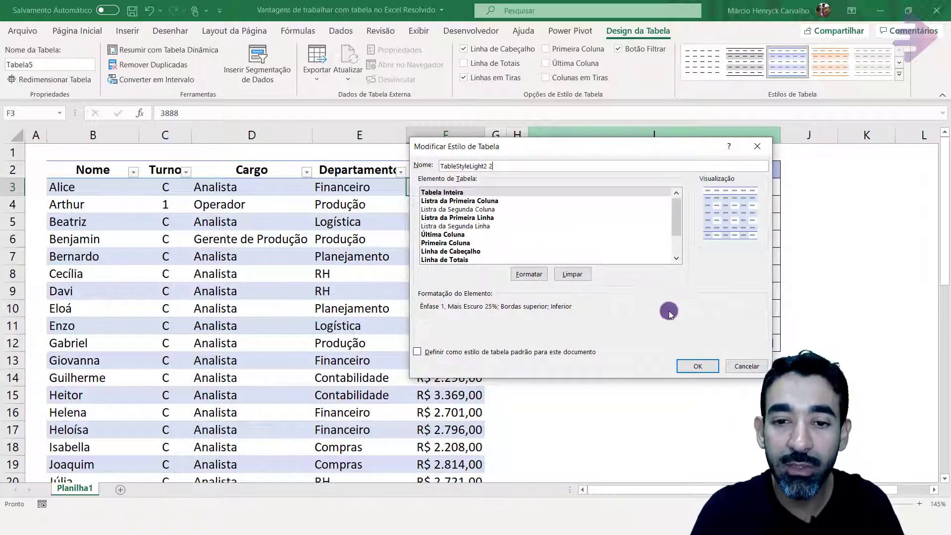
pyautogui.click(697, 367)
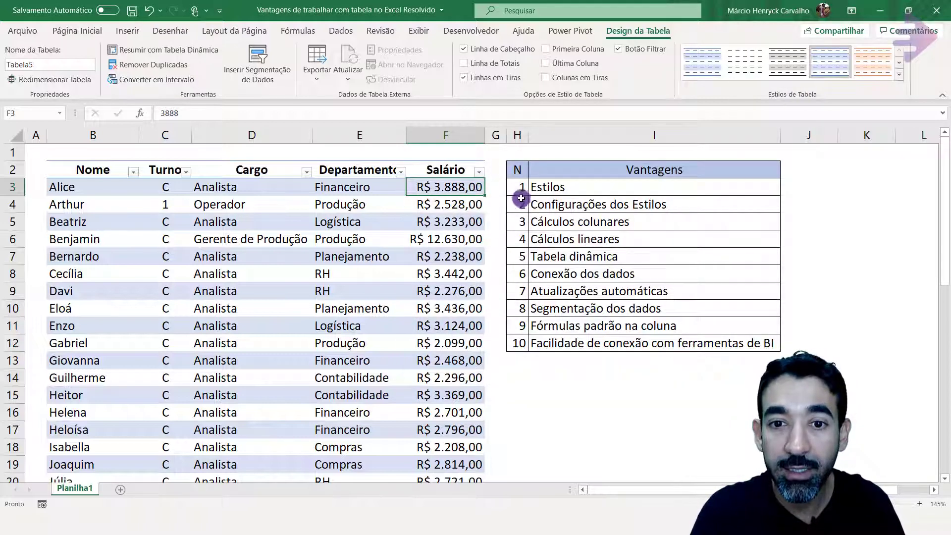
# Look up the duplicated style in the Personalizada group of the employee table's styles without applying it.
pyautogui.moveTo(518, 187); pyautogui.dragTo(600, 189)
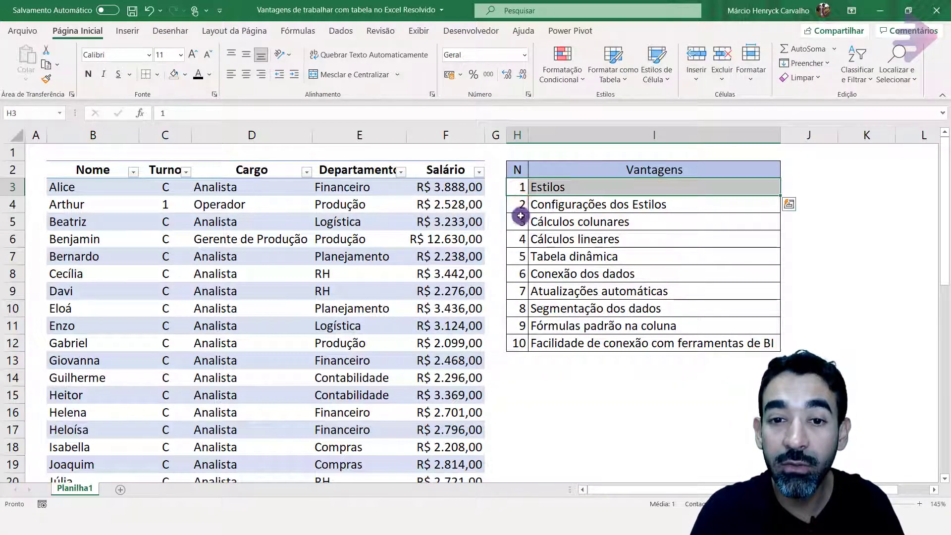
pyautogui.moveTo(519, 204); pyautogui.dragTo(573, 201)
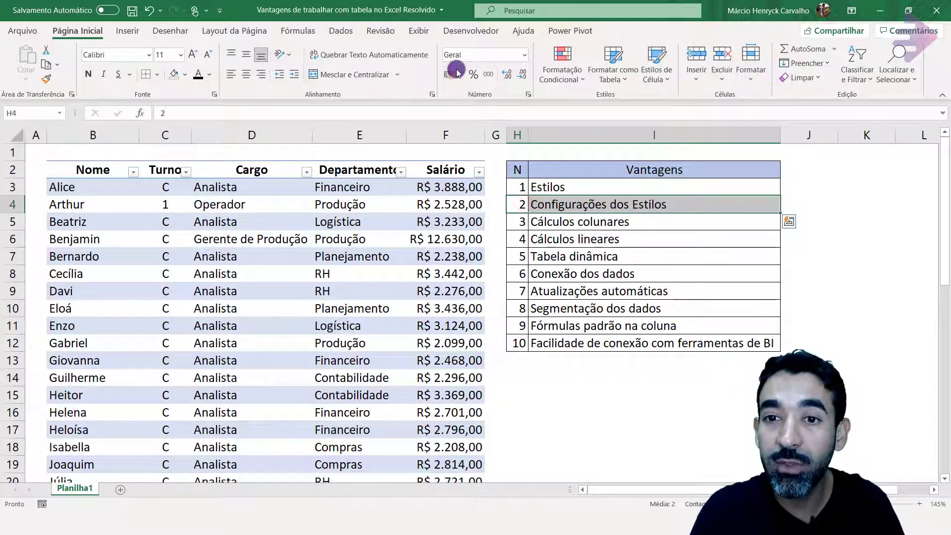
pyautogui.click(397, 194)
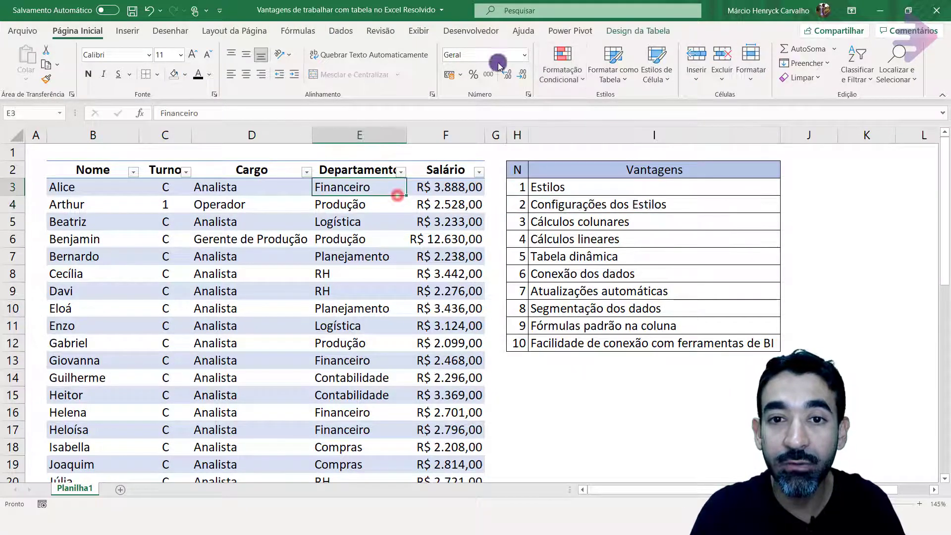
pyautogui.click(644, 29)
pyautogui.click(900, 77)
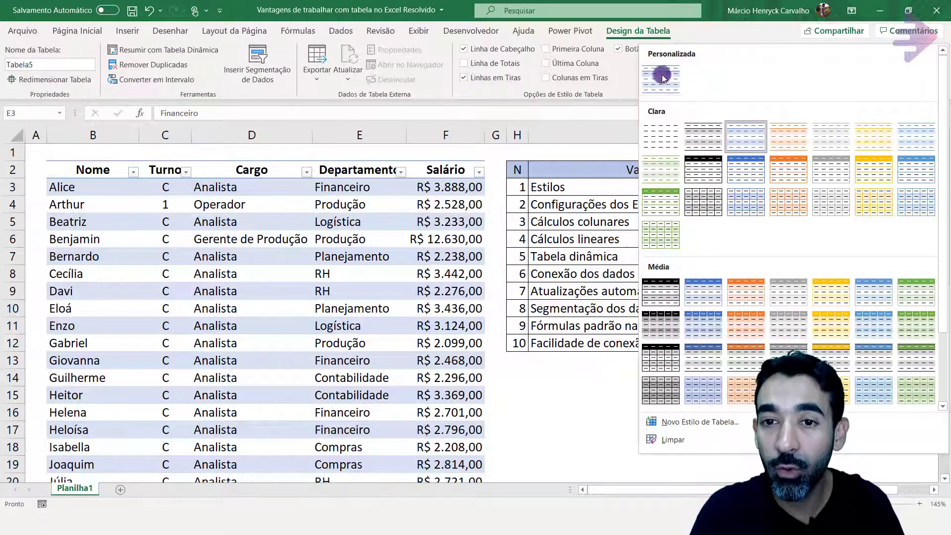
pyautogui.click(569, 217)
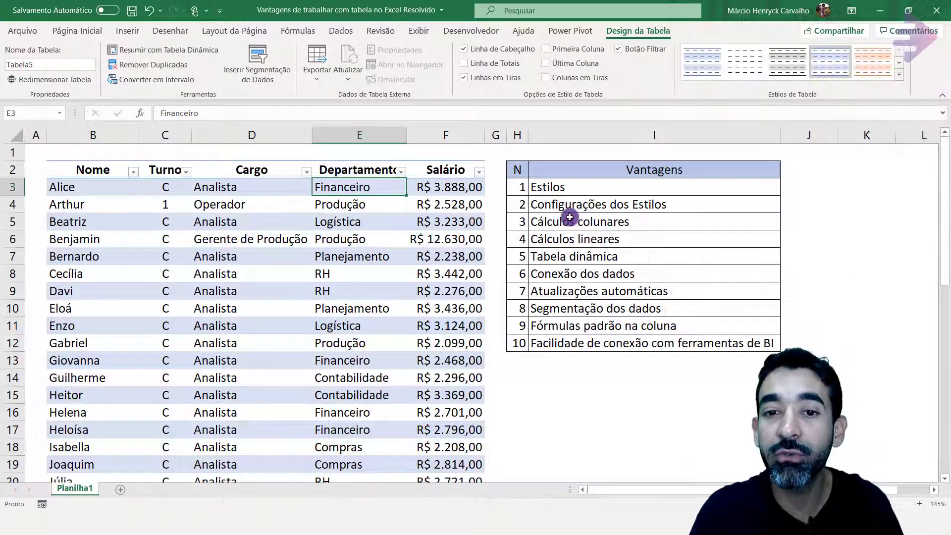
pyautogui.click(517, 169)
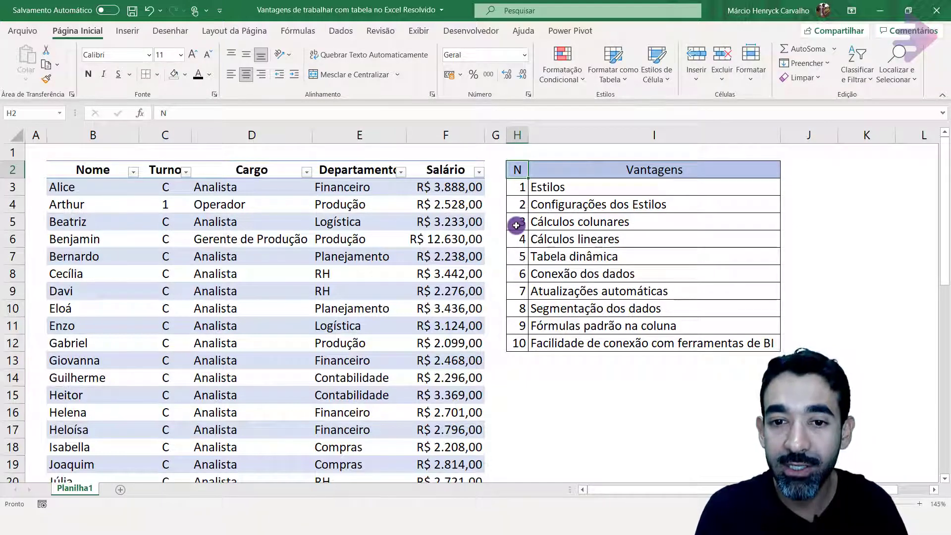
# Total the employee table's whole Salário column in cell I14 with the formula =SOMA(Tabela5[Salário]).
pyautogui.moveTo(516, 226); pyautogui.dragTo(570, 230)
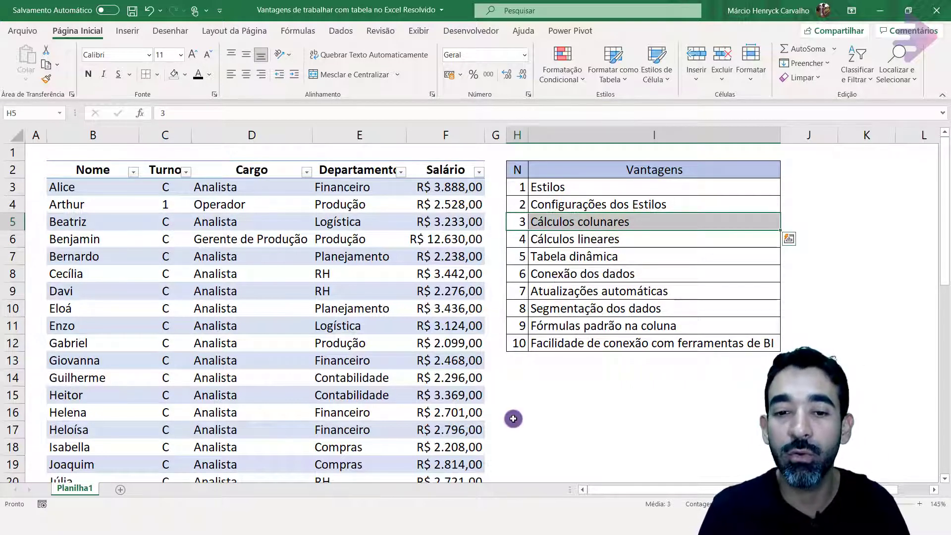
pyautogui.click(568, 375)
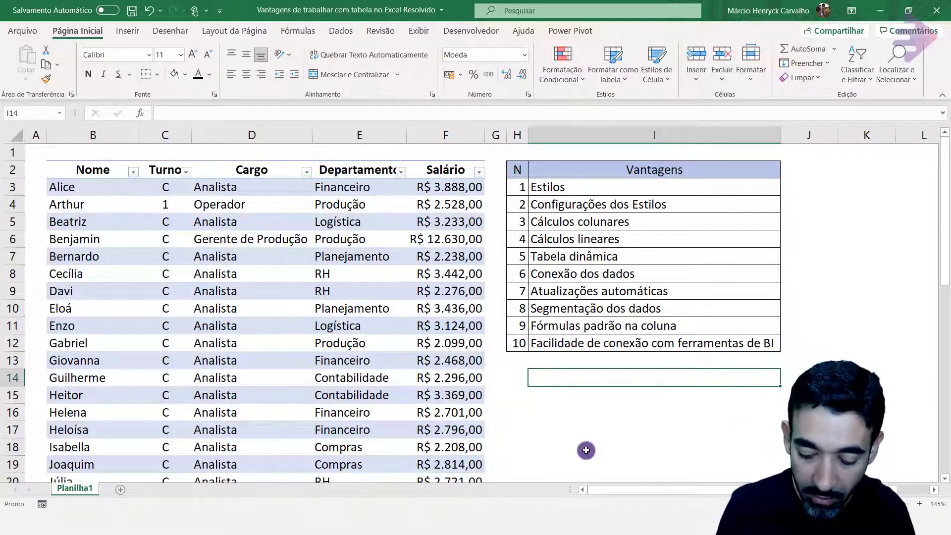
pyautogui.write('=soma')
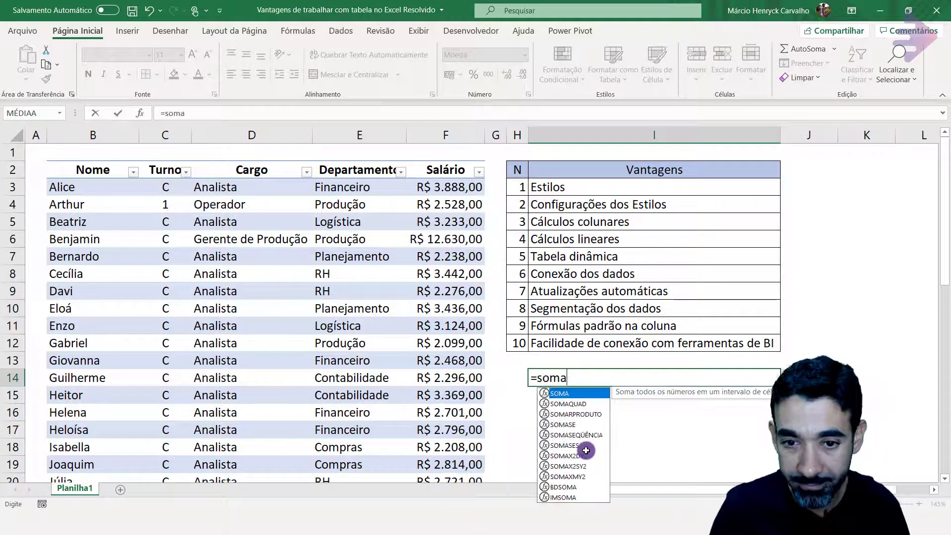
pyautogui.write('(')
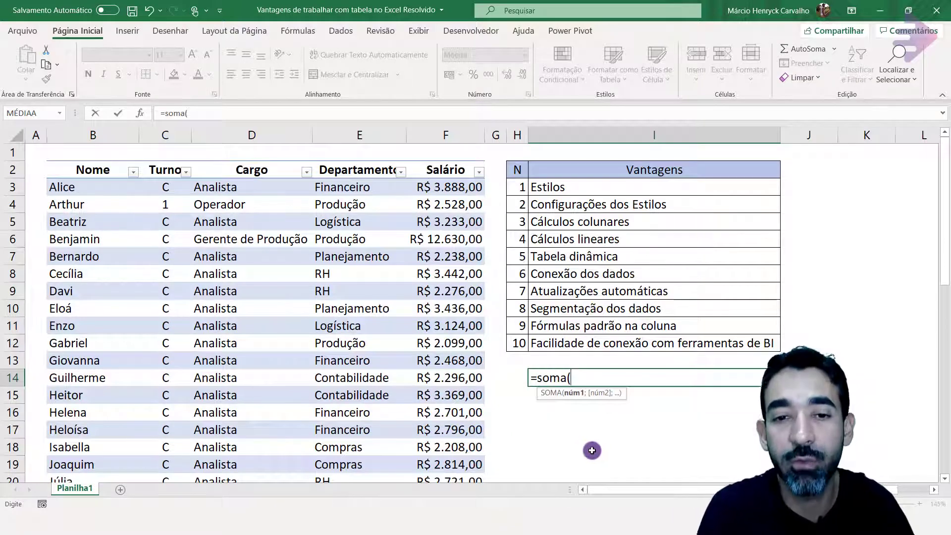
pyautogui.moveTo(458, 187); pyautogui.dragTo(454, 414)
pyautogui.scroll(7, 584, 323)
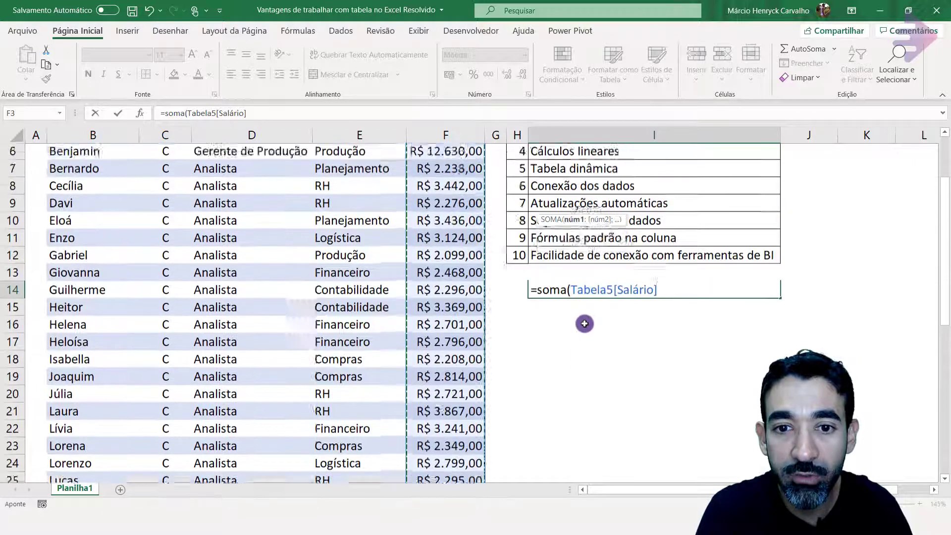
pyautogui.scroll(1, 585, 323)
pyautogui.scroll(-1, 590, 411)
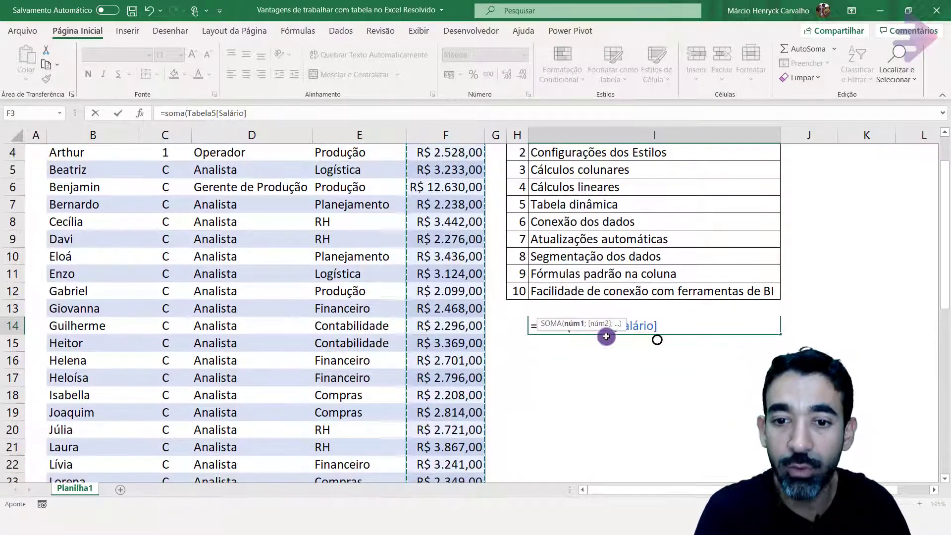
pyautogui.scroll(-3, 606, 337)
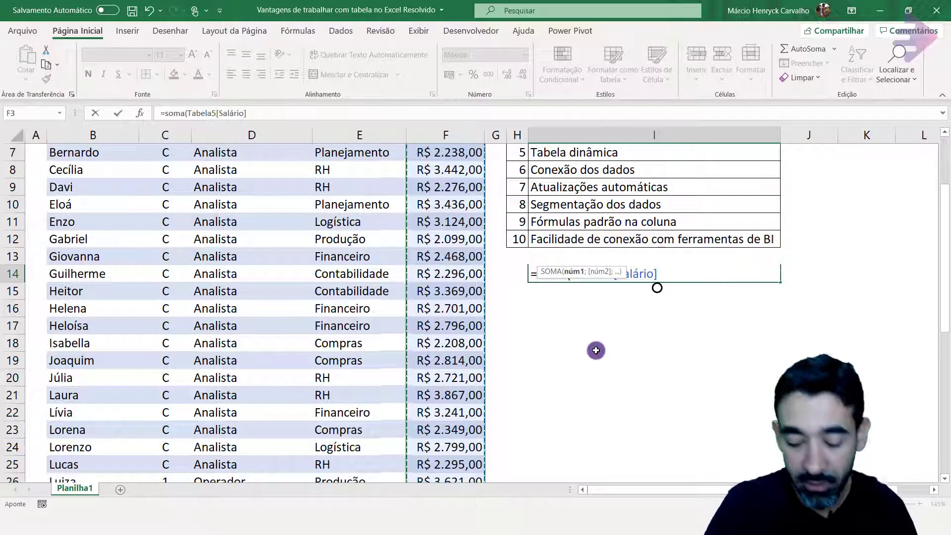
pyautogui.write(')')
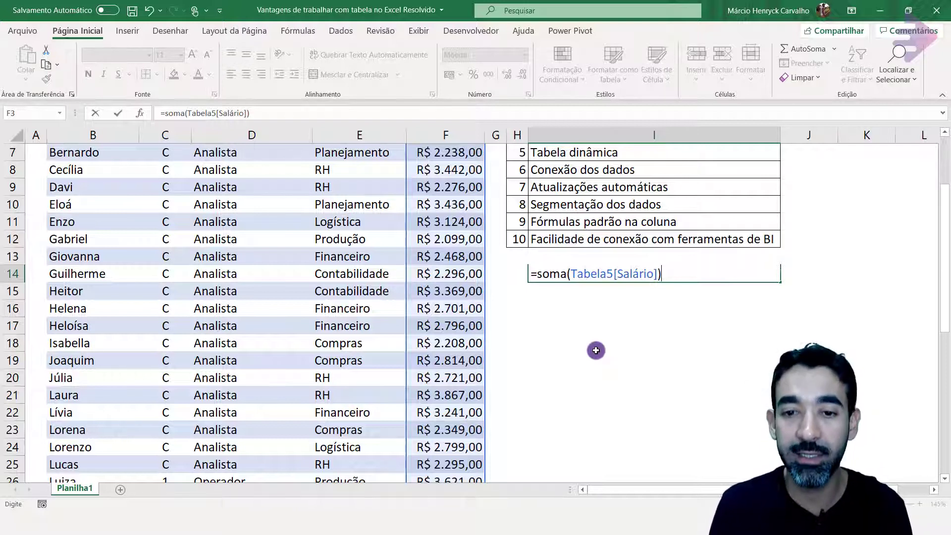
pyautogui.press('Return')
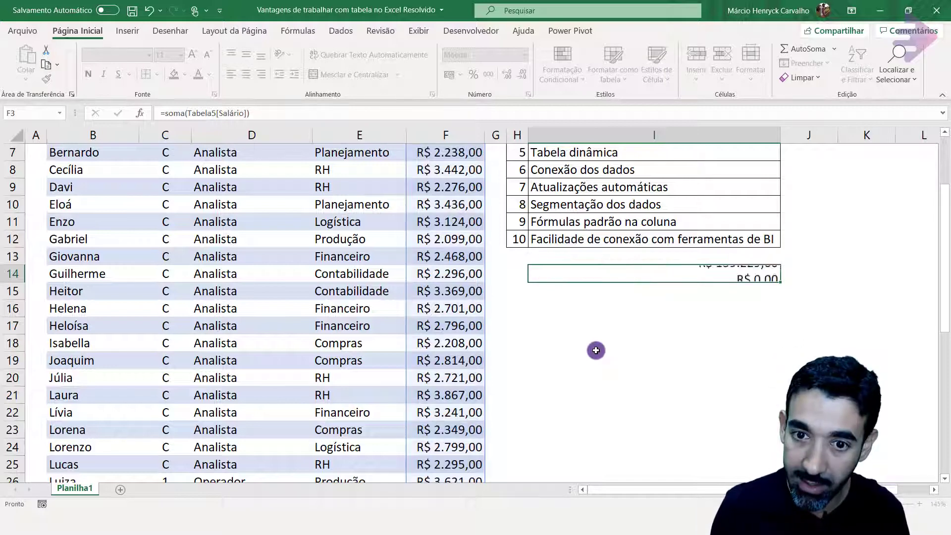
pyautogui.press('Up')
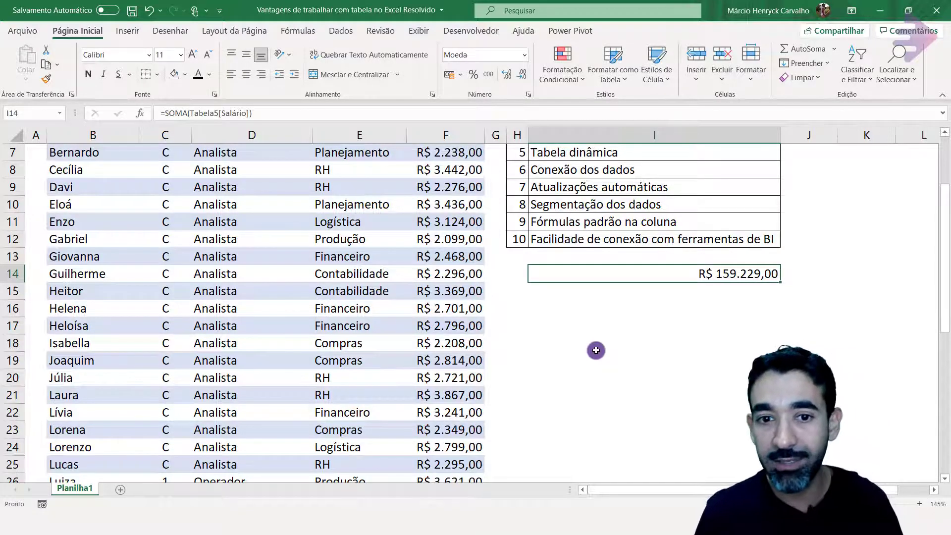
# Select all salaries in F3:F43 and compare their status-bar sum with the formula result in I14.
pyautogui.click(452, 275)
pyautogui.scroll(2, 457, 281)
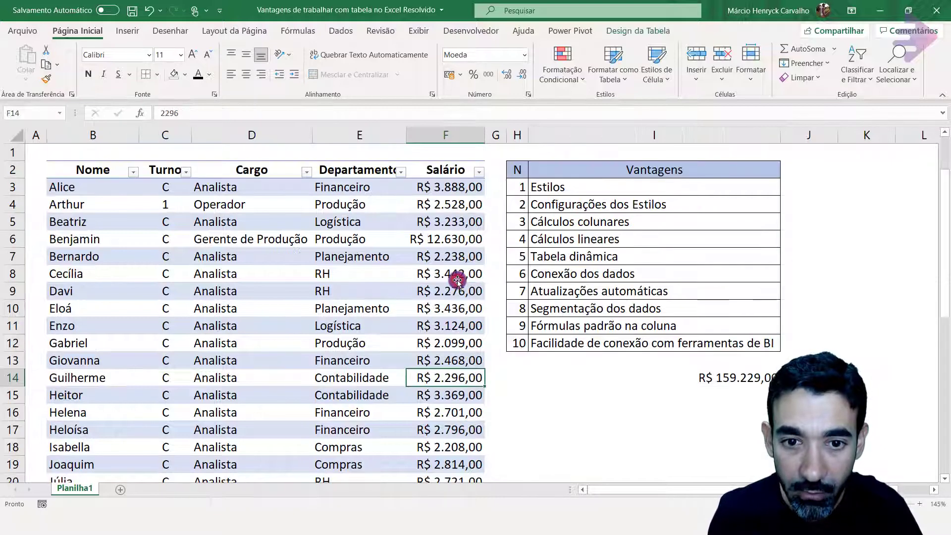
pyautogui.click(452, 188)
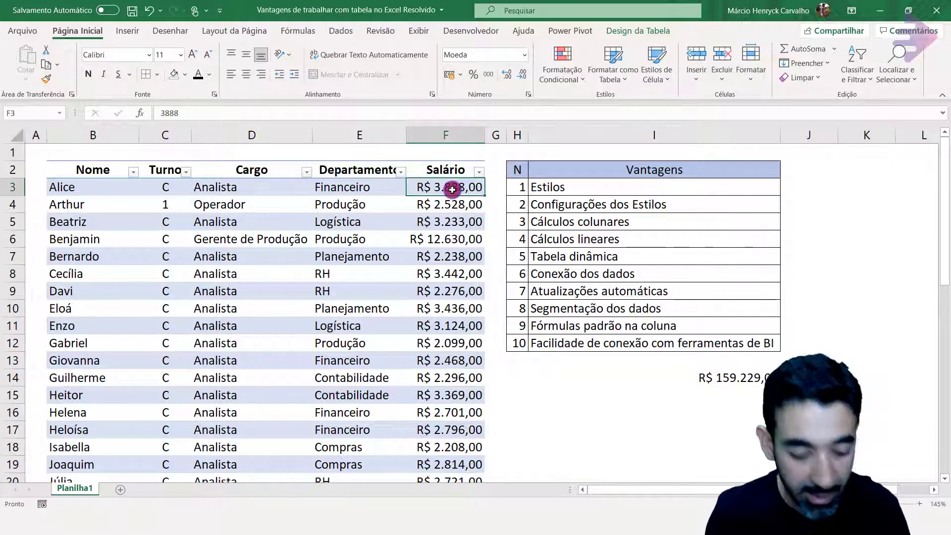
pyautogui.hotkey('ctrl', 'shift', 'Down')
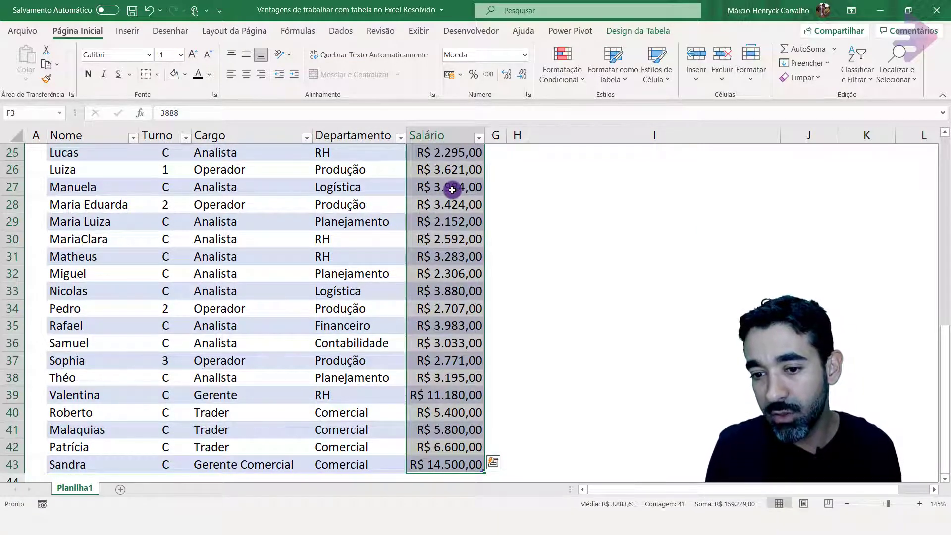
pyautogui.scroll(8, 452, 189)
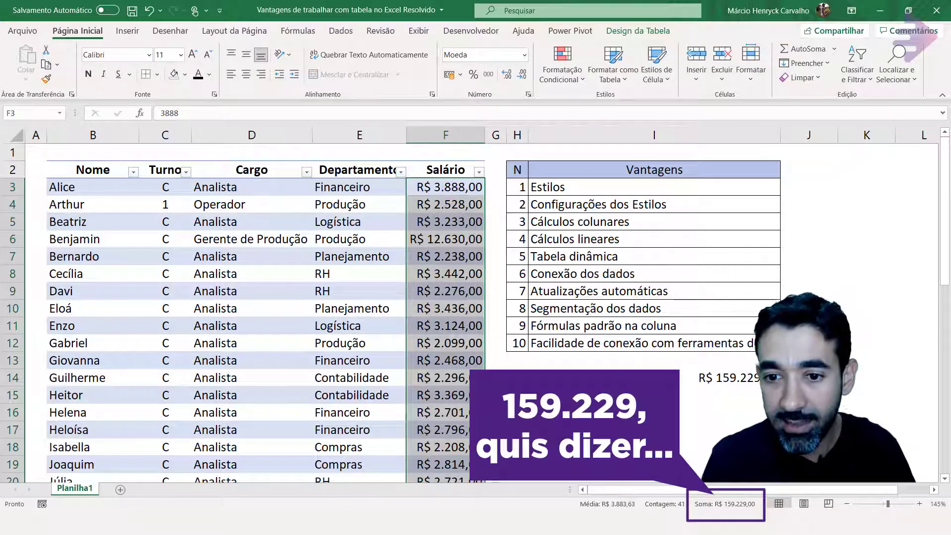
pyautogui.click(715, 380)
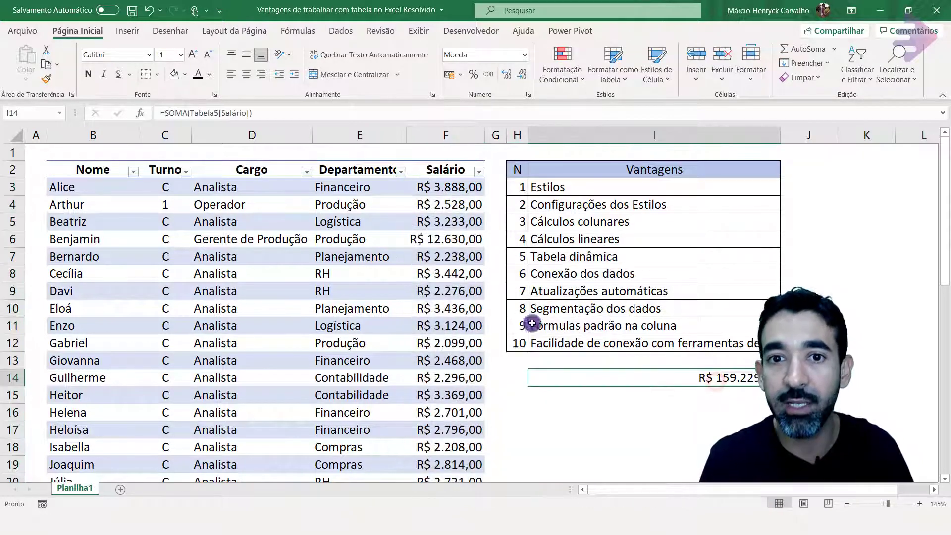
# Rename the employee table to TabSalarios and check the table reference in the I14 formula.
pyautogui.click(456, 186)
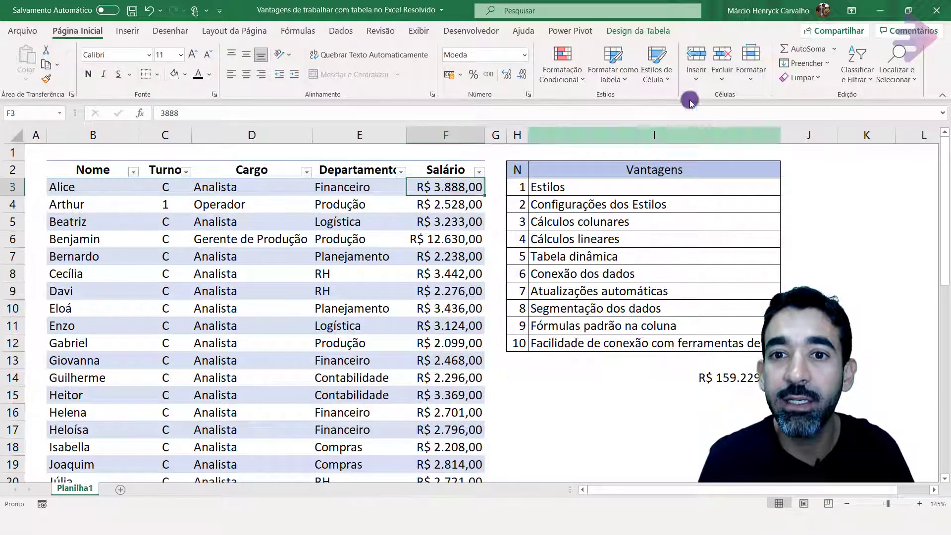
pyautogui.click(635, 28)
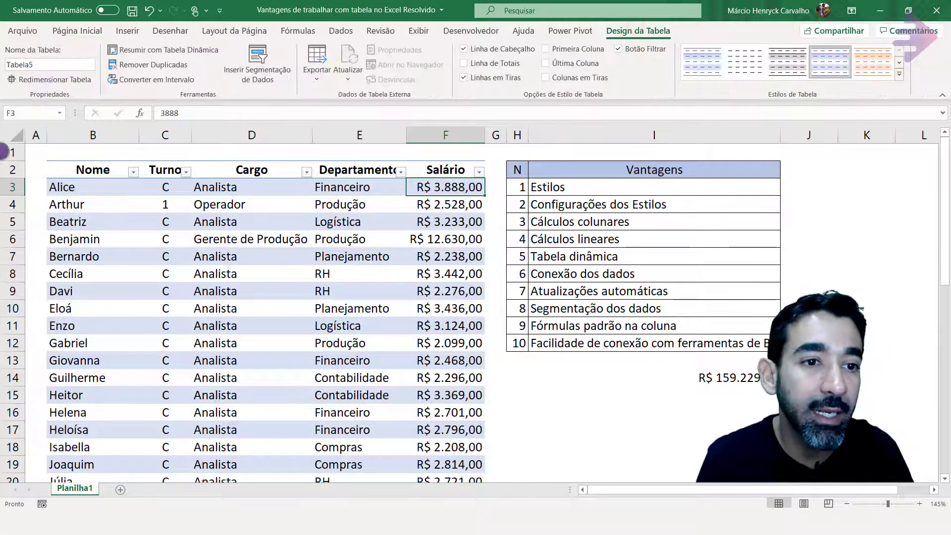
pyautogui.click(36, 65)
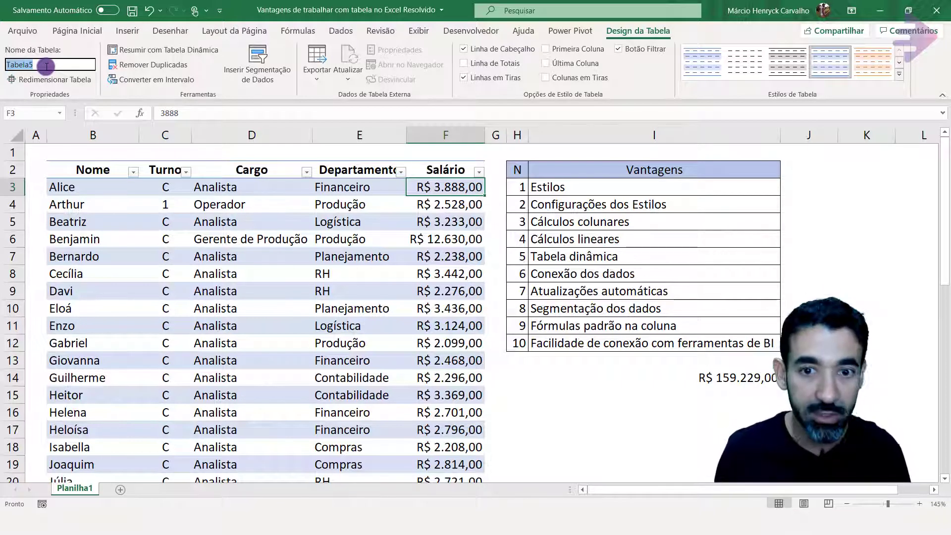
pyautogui.write('Ta')
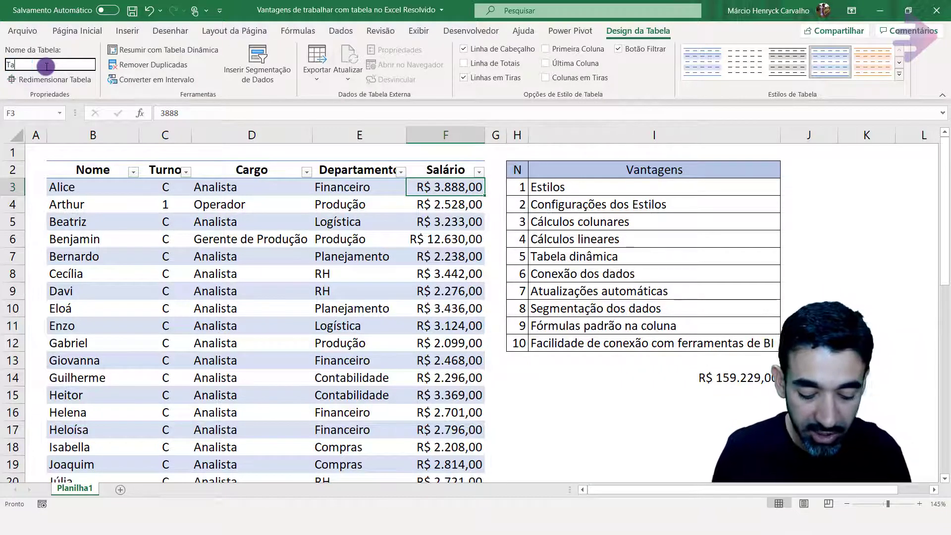
pyautogui.write('bSalari')
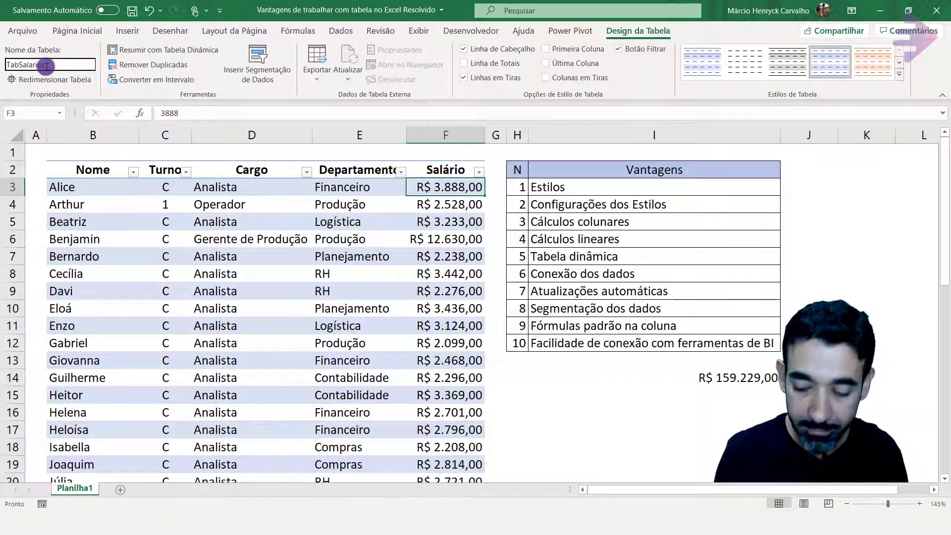
pyautogui.write('os')
pyautogui.press('Return')
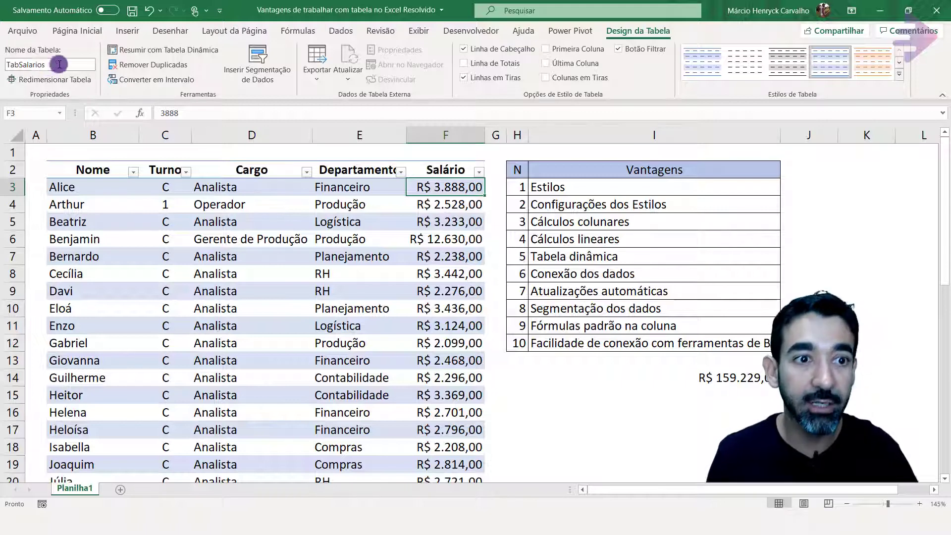
pyautogui.click(240, 285)
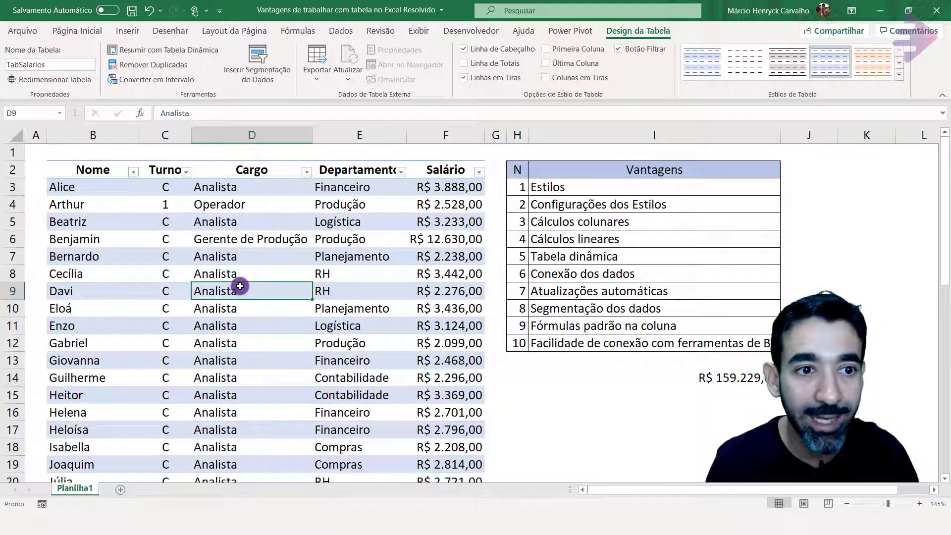
pyautogui.click(746, 380)
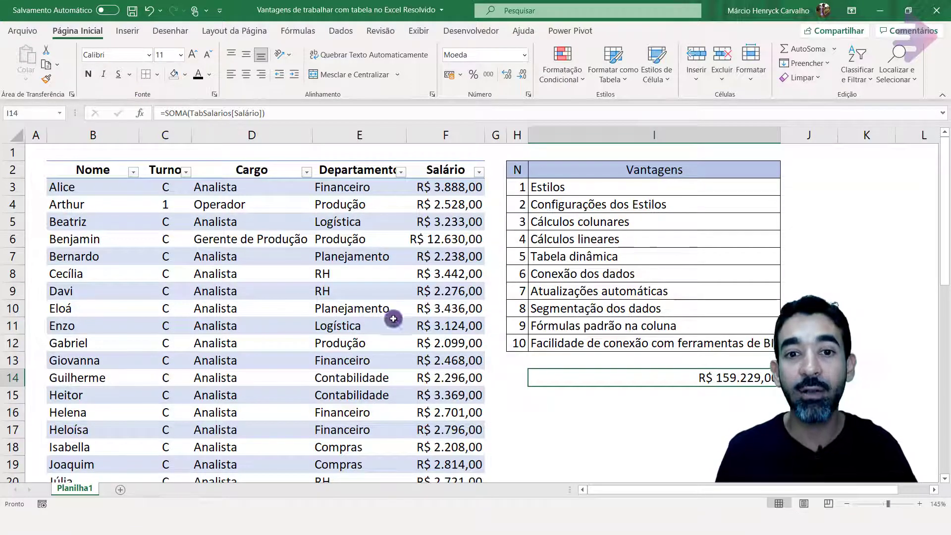
# Rename the Salário header in F2 to SalárioX and check the column reference in the I14 formula.
pyautogui.click(447, 169)
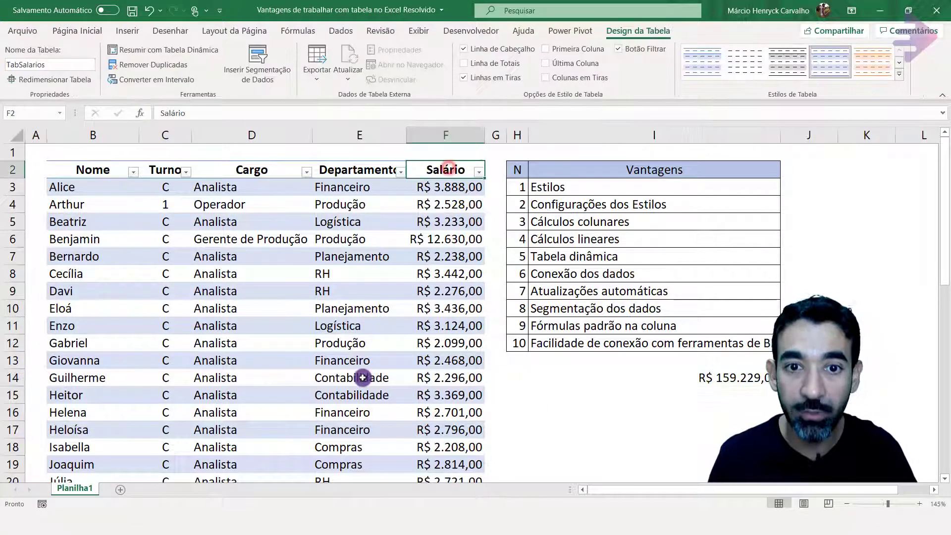
pyautogui.click(198, 115)
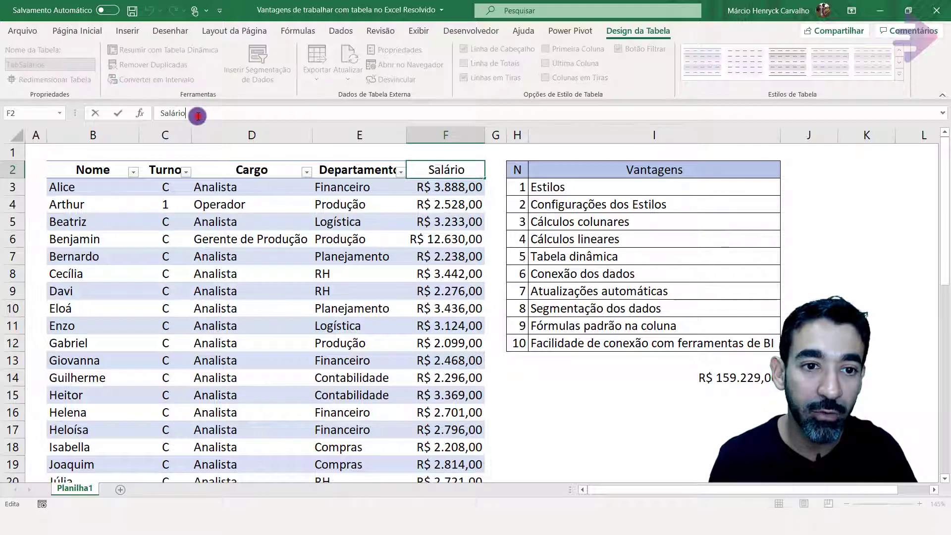
pyautogui.write('X')
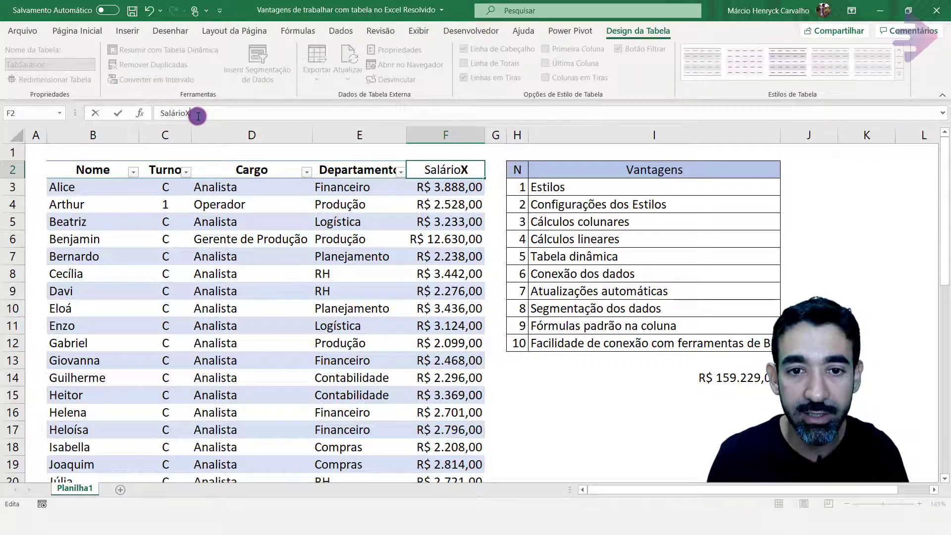
pyautogui.press('Return')
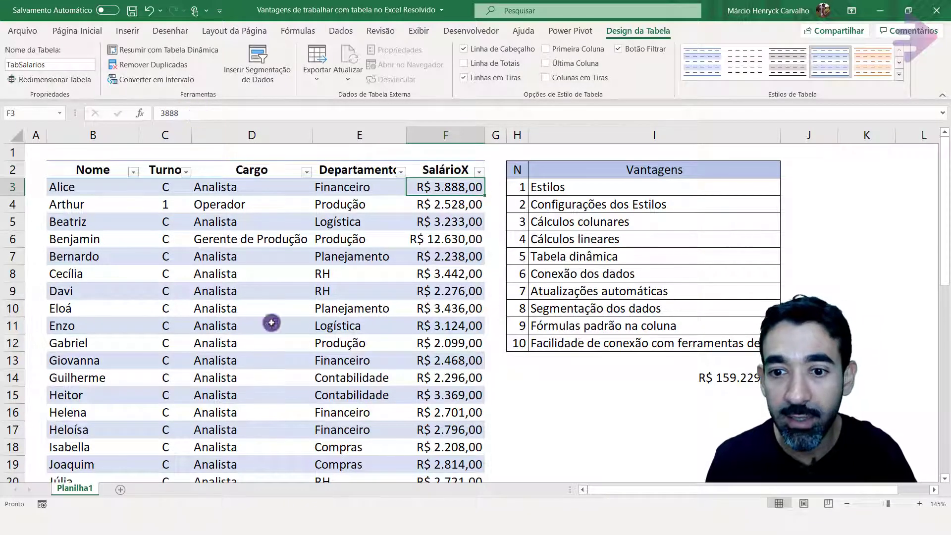
pyautogui.click(724, 377)
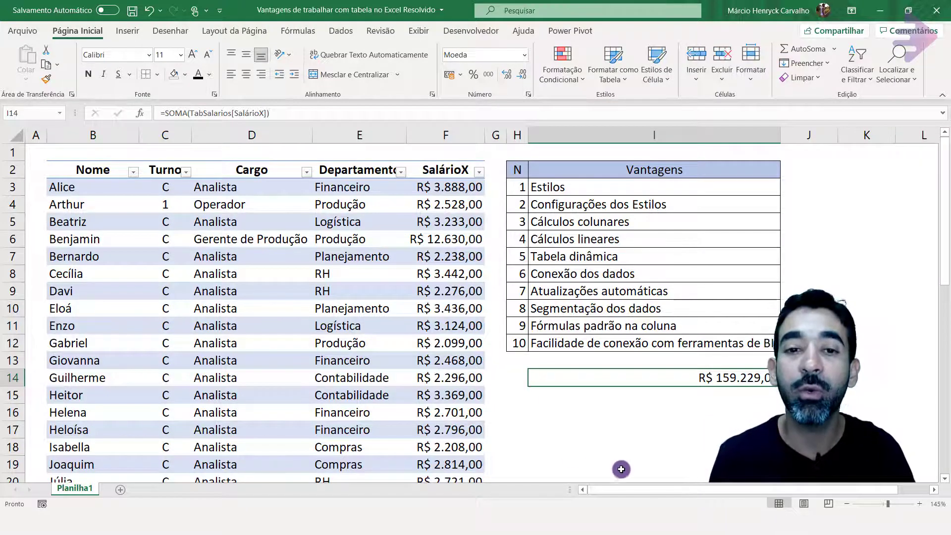
# Change the header in F2 back to Salário and recheck the formula in I14.
pyautogui.click(442, 172)
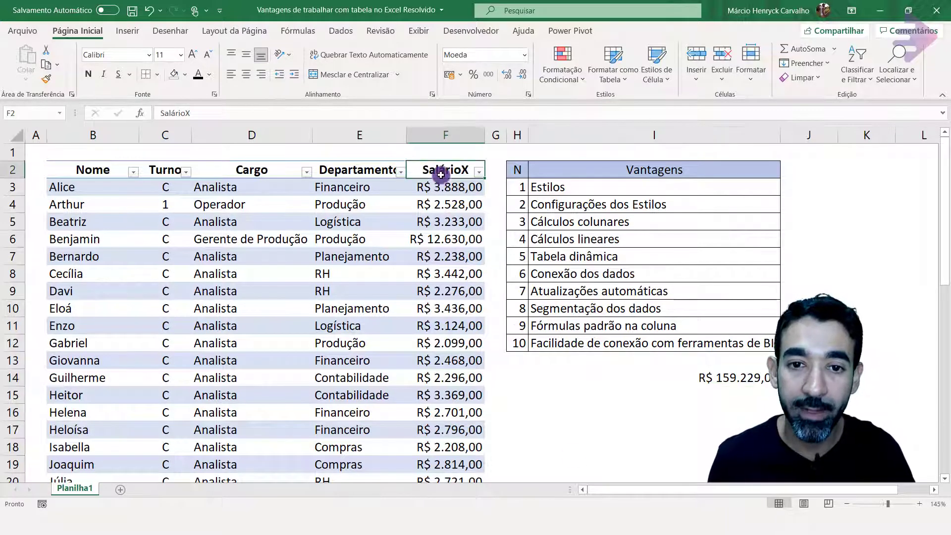
pyautogui.click(191, 113)
pyautogui.press('BackSpace')
pyautogui.press('Return')
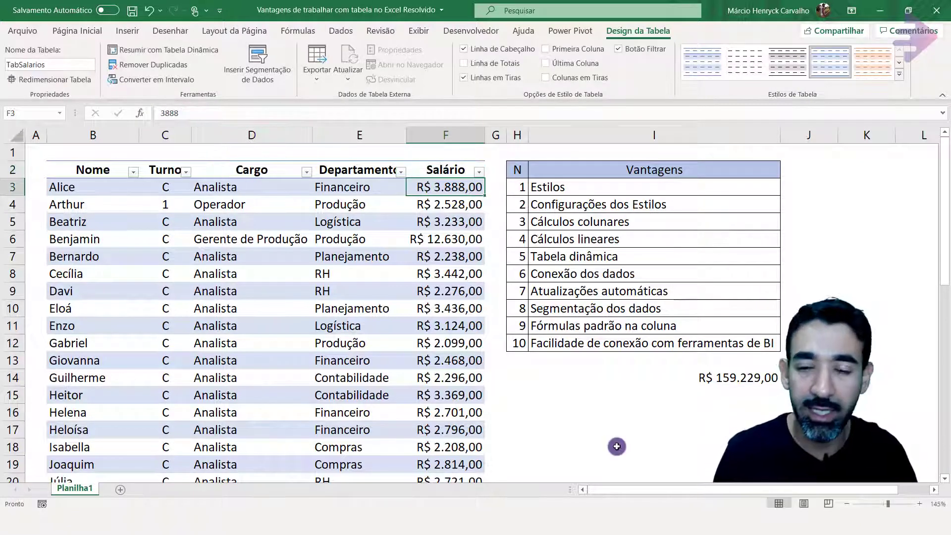
pyautogui.click(723, 377)
# Enter =SOMA(TabSalarios[Salário]) in I15 using the table name and column reference, and check the resulting formula.
pyautogui.click(709, 400)
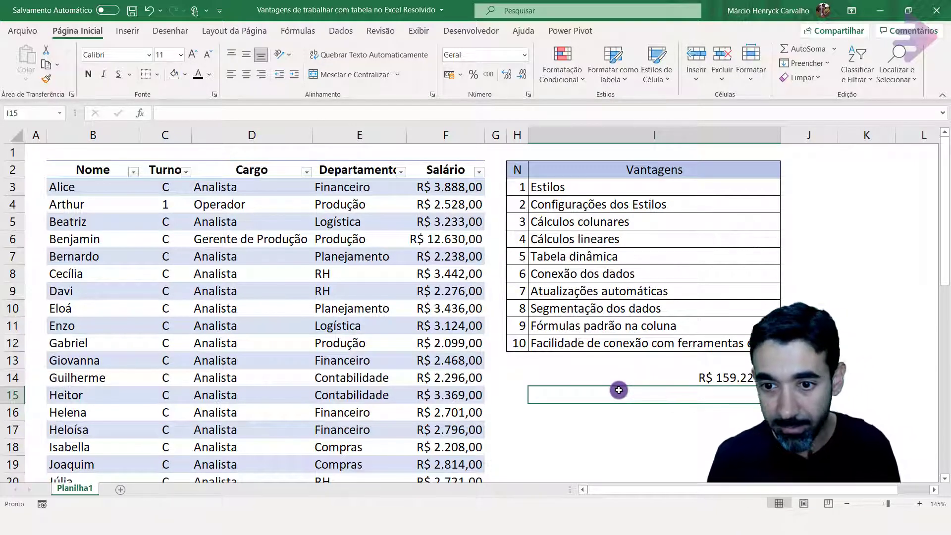
pyautogui.write('=soma')
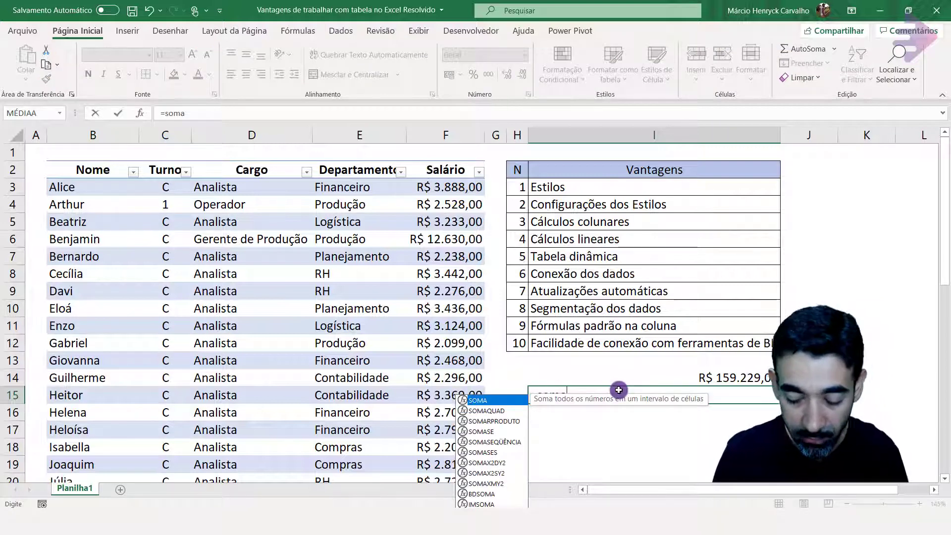
pyautogui.write('(')
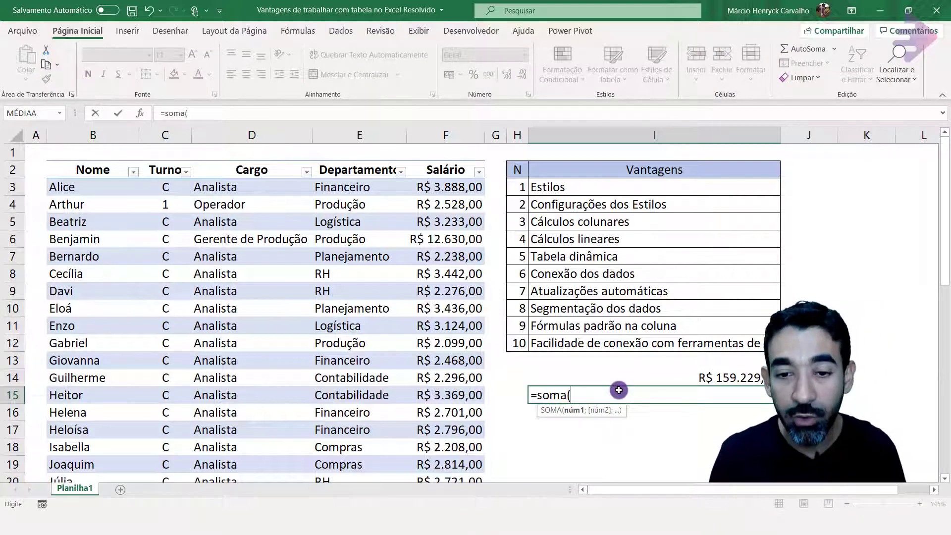
pyautogui.write('ta')
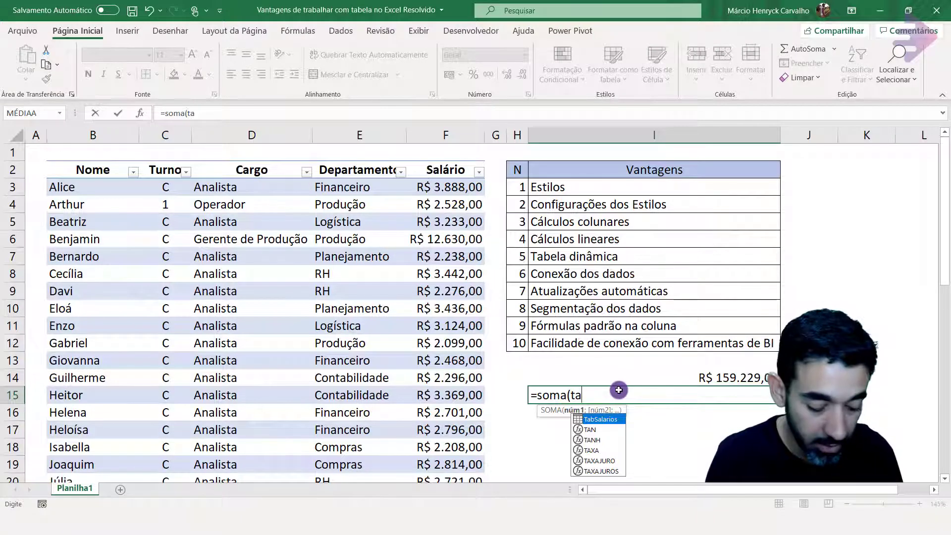
pyautogui.press('Tab')
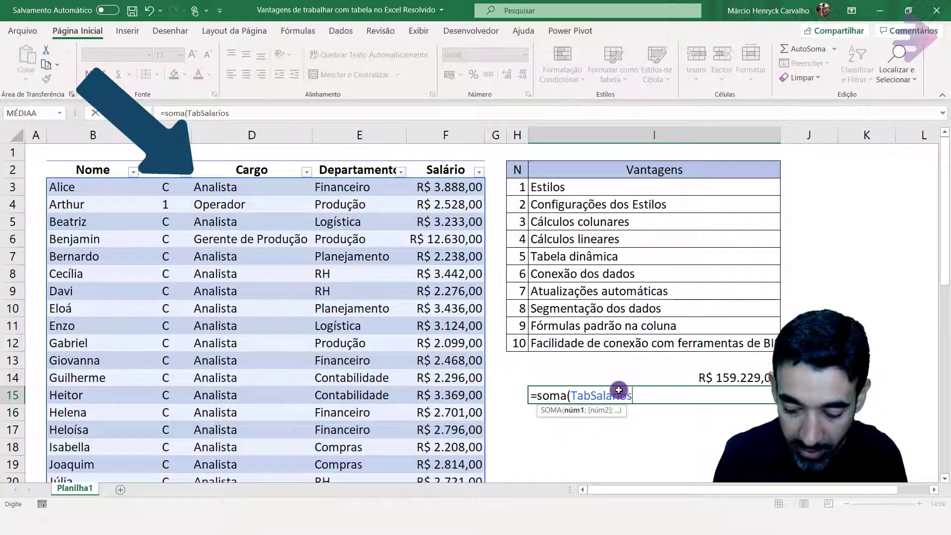
pyautogui.write('[')
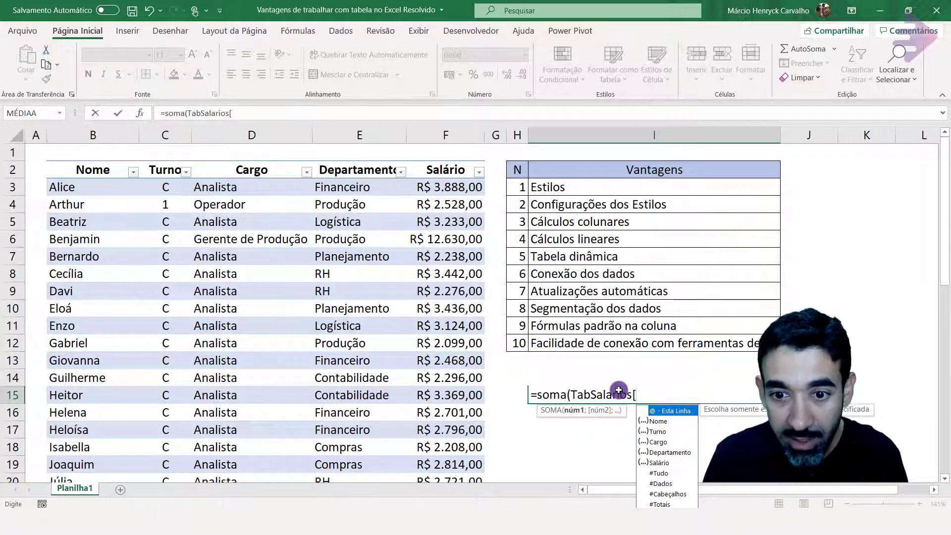
pyautogui.press('Down')
pyautogui.press('Down')
pyautogui.press('Down')
pyautogui.press('Down')
pyautogui.press('Down')
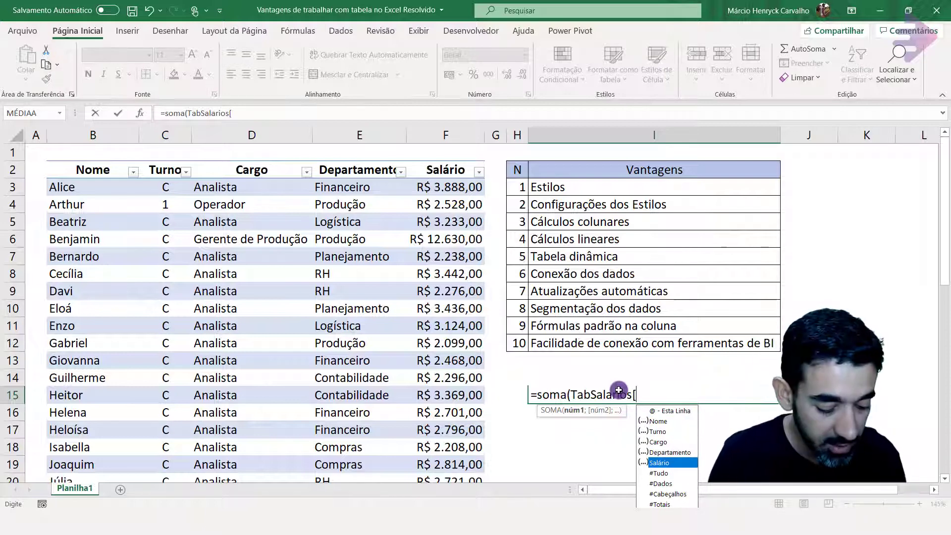
pyautogui.press('Tab')
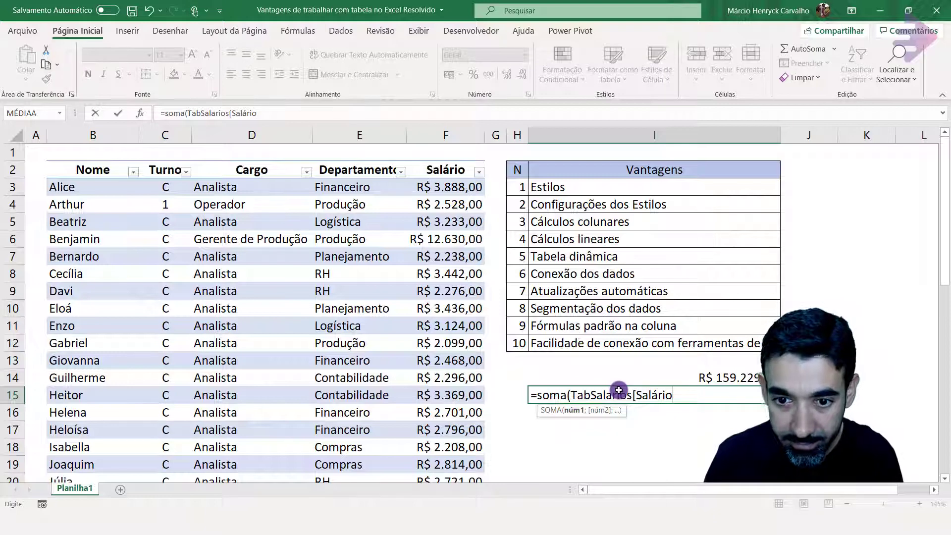
pyautogui.write(']')
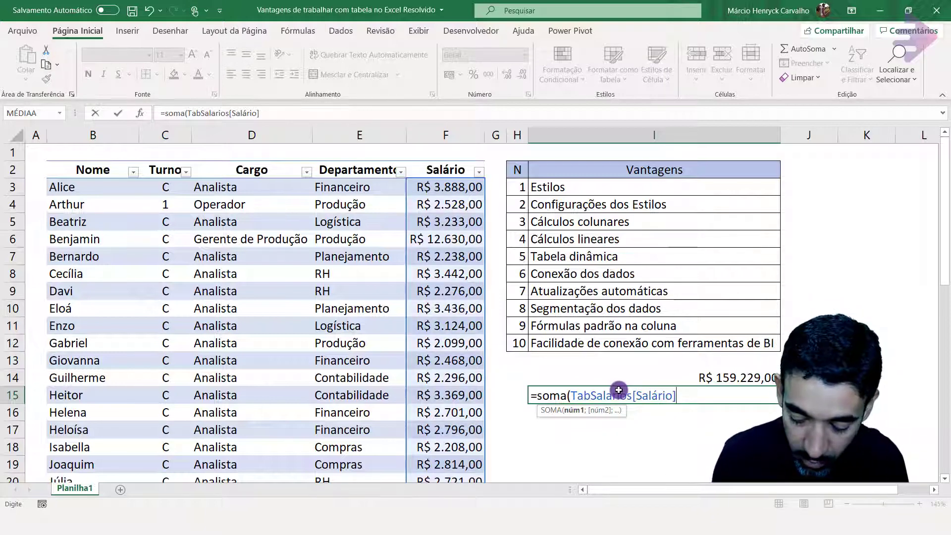
pyautogui.write(')')
pyautogui.press('Return')
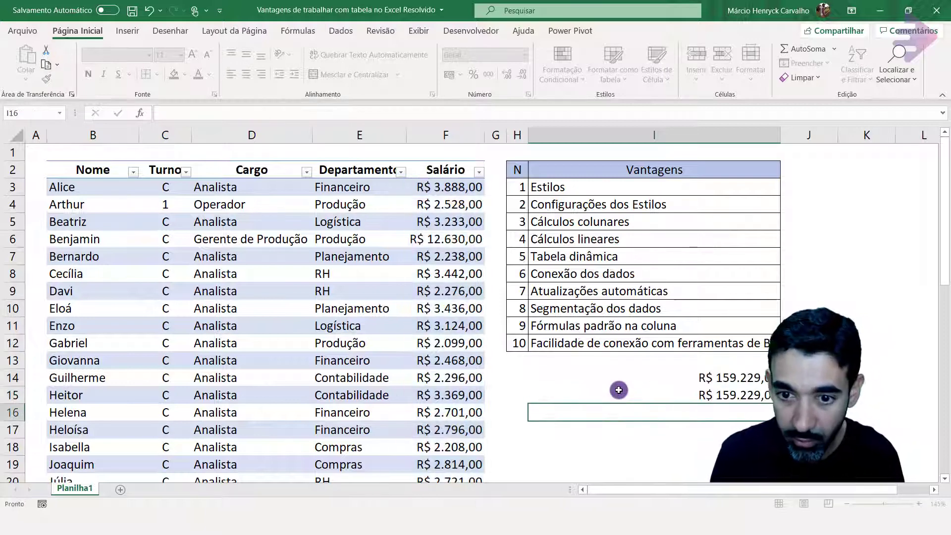
pyautogui.click(618, 390)
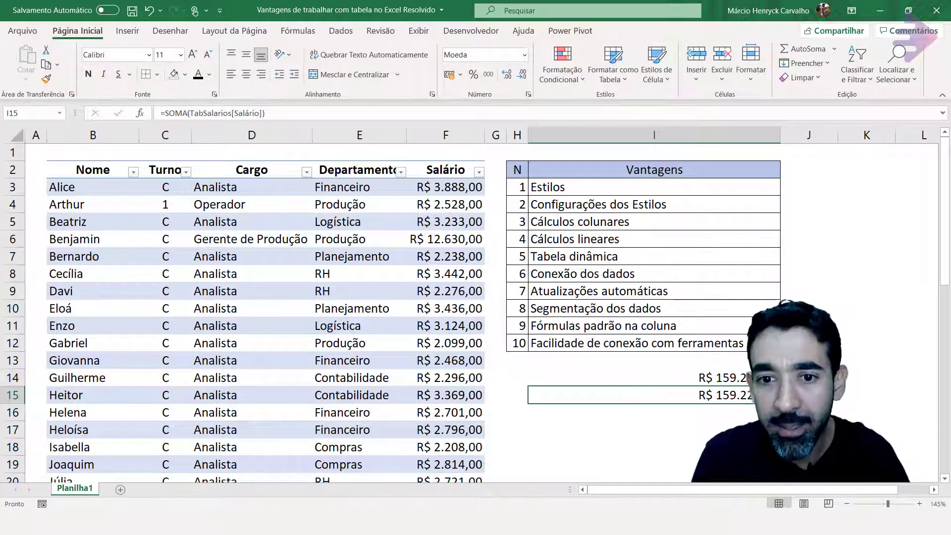
# Highlight advantage 4, Cálculos lineares, and insert a new blank worksheet column at G, directly after the Salário column.
pyautogui.click(517, 221)
pyautogui.moveTo(539, 221); pyautogui.dragTo(561, 239)
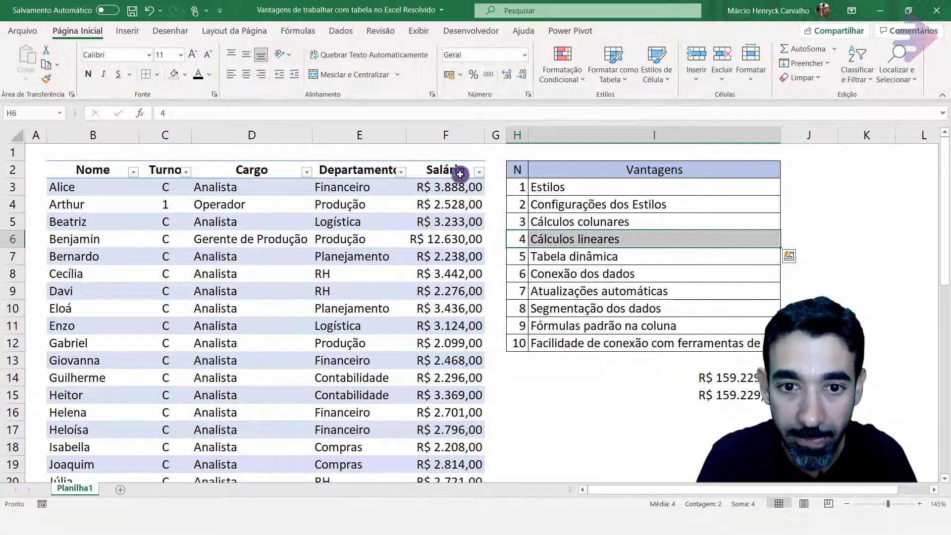
pyautogui.click(491, 136)
pyautogui.rightClick(492, 134)
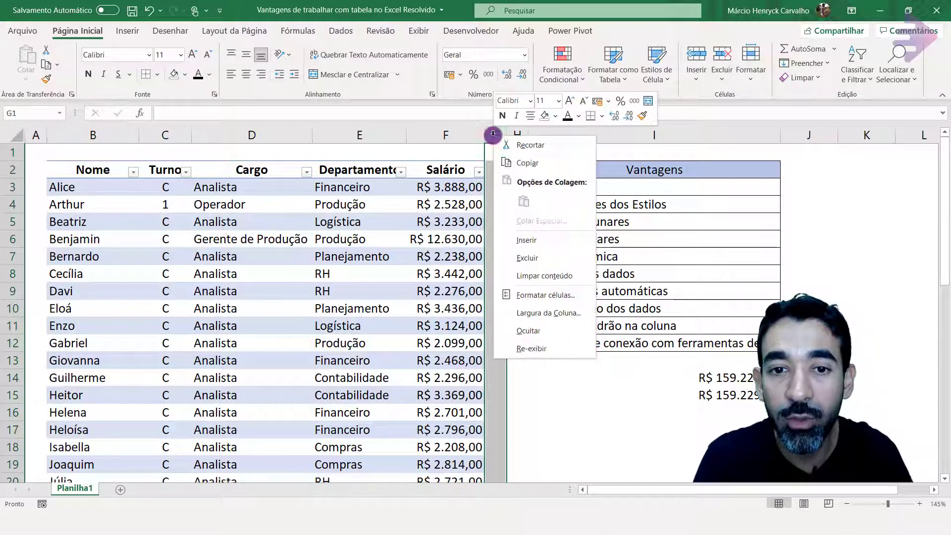
pyautogui.click(534, 239)
# Add a Salário +10% column to the employee table by entering that header in G2.
pyautogui.click(500, 177)
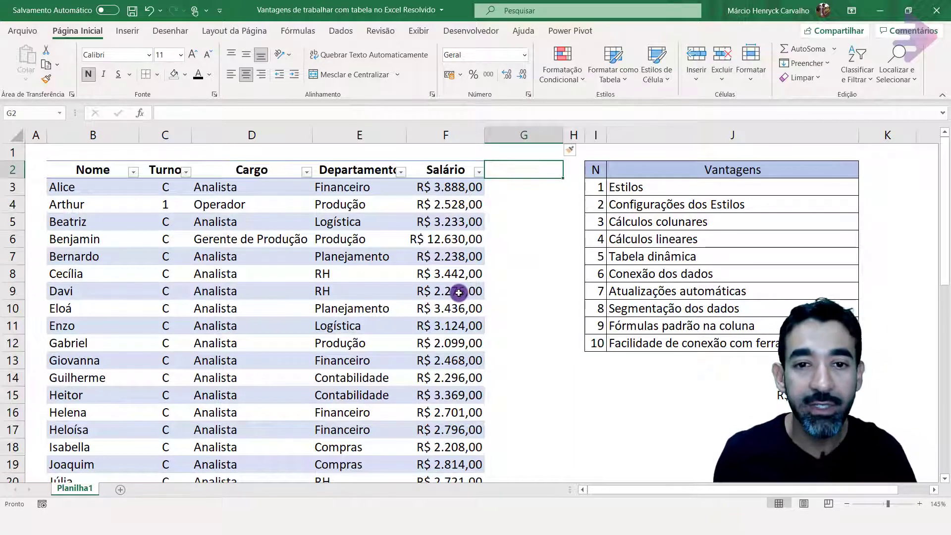
pyautogui.write('Salário')
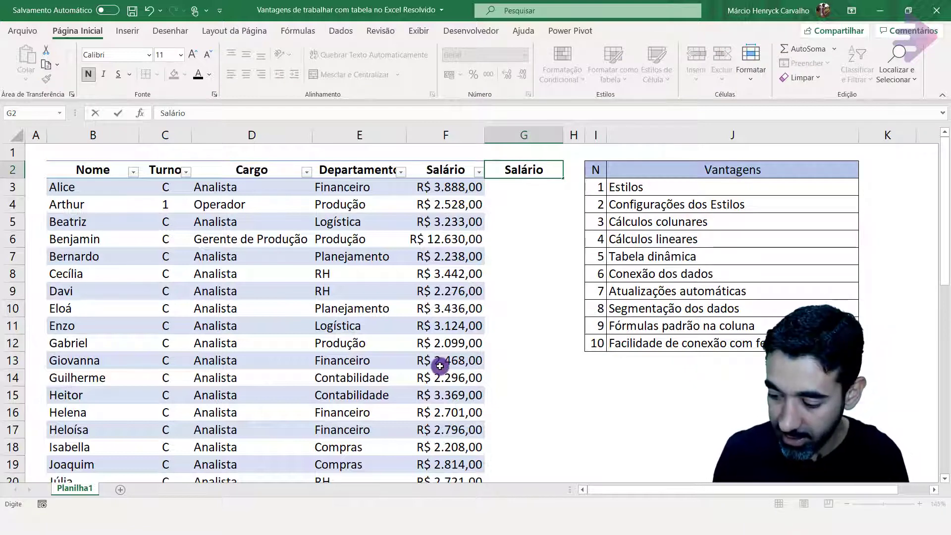
pyautogui.write(' +10')
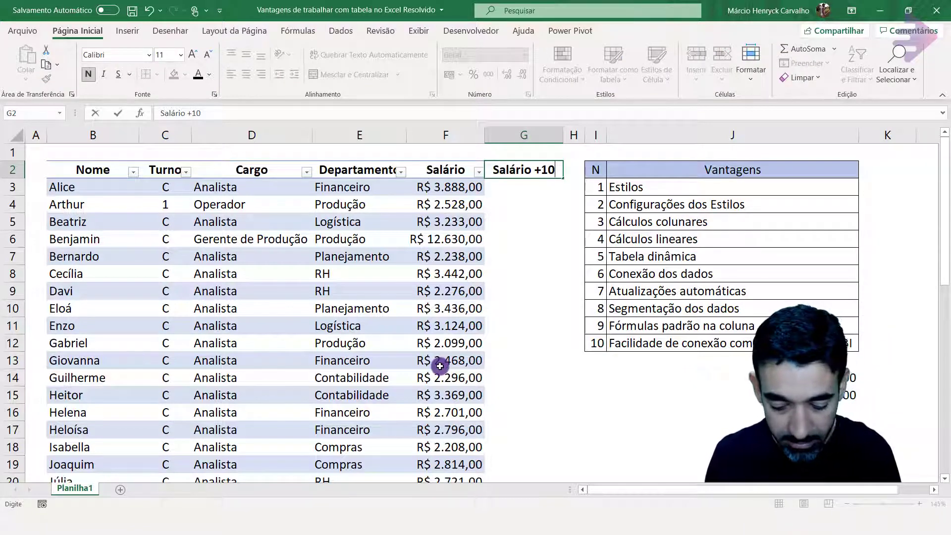
pyautogui.write('%')
pyautogui.press('Return')
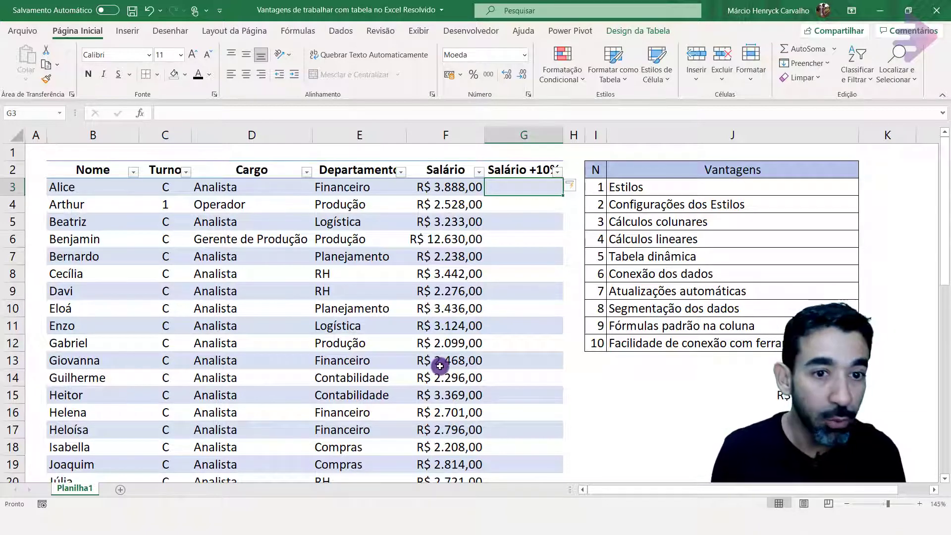
# Enter XYZ in A2, directly before the table's Nome header.
pyautogui.press('Up')
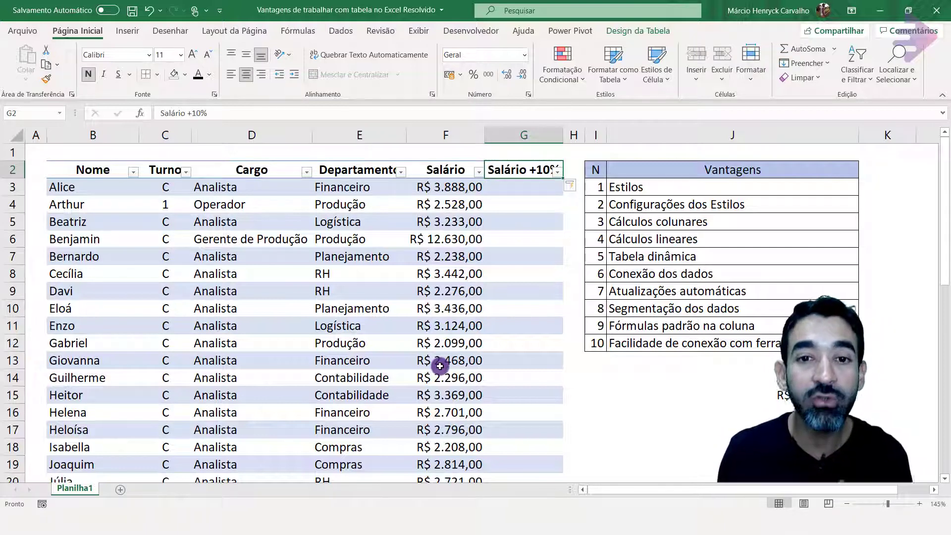
pyautogui.hotkey('ctrl', 'Left')
pyautogui.hotkey('ctrl', 'Left')
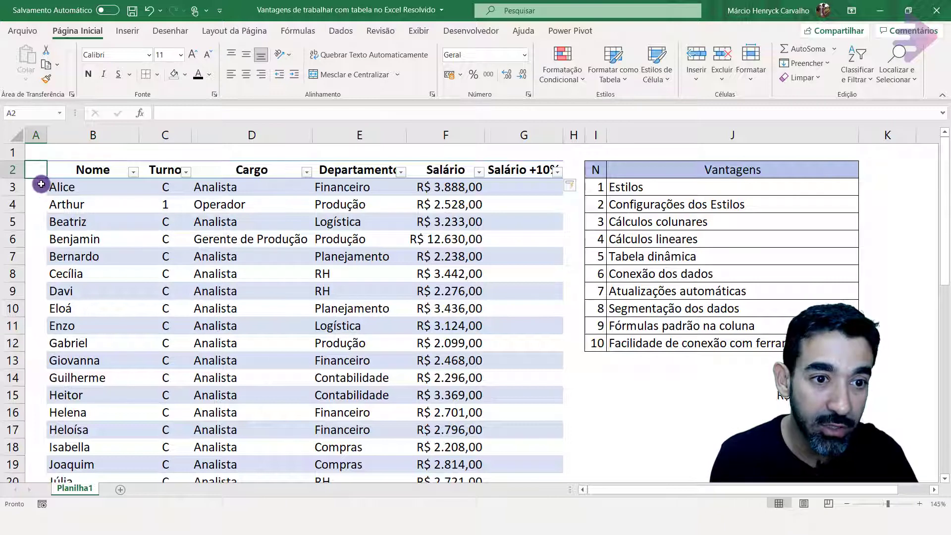
pyautogui.write('XYZ')
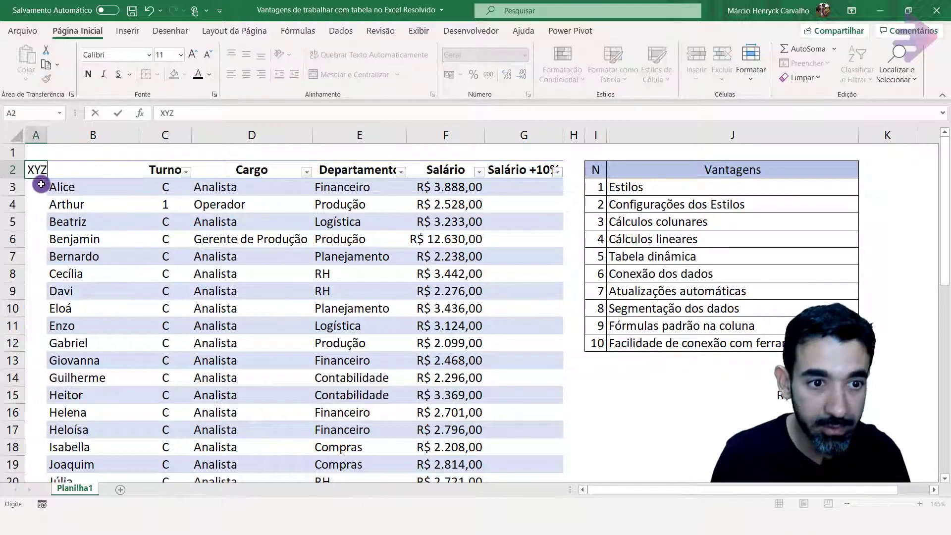
pyautogui.press('Return')
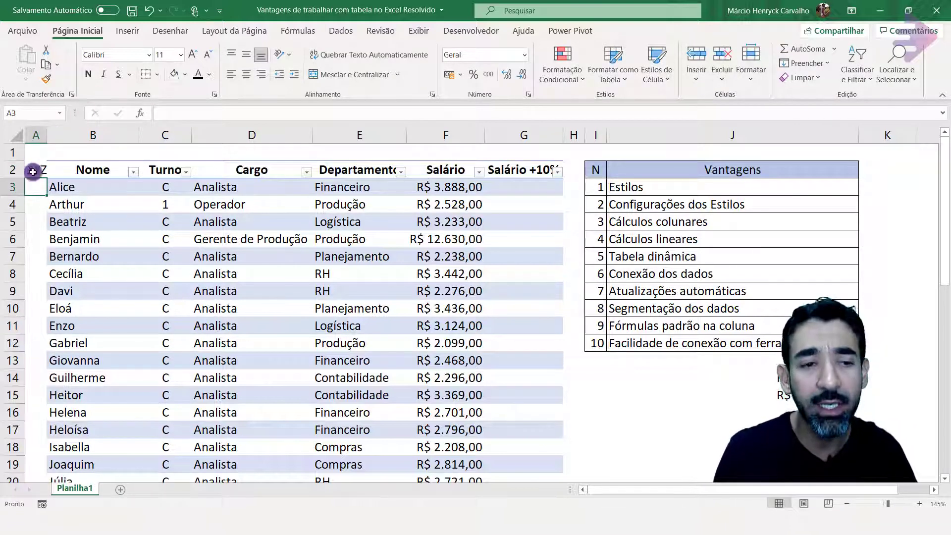
# Resize the TabSalarios table to the range $A$2:$G$43 so it includes column A.
pyautogui.click(70, 170)
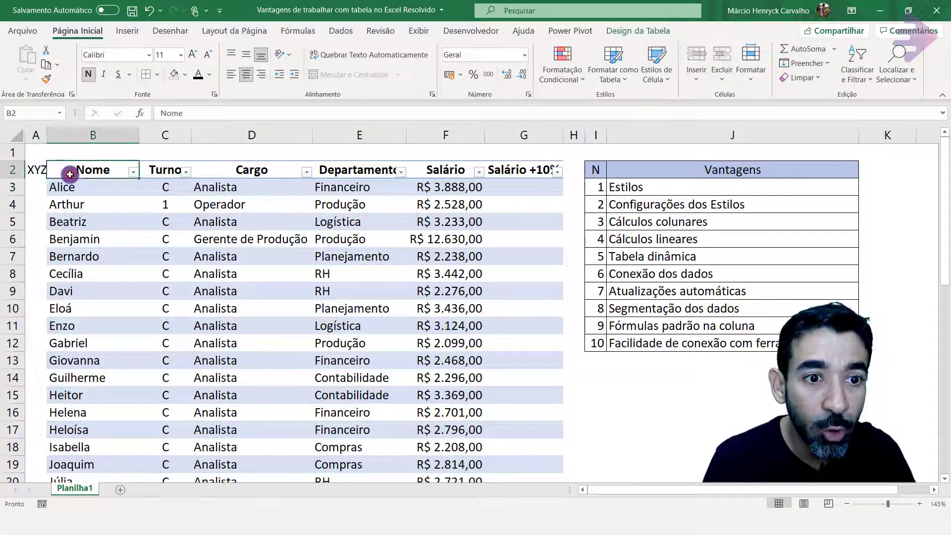
pyautogui.click(643, 31)
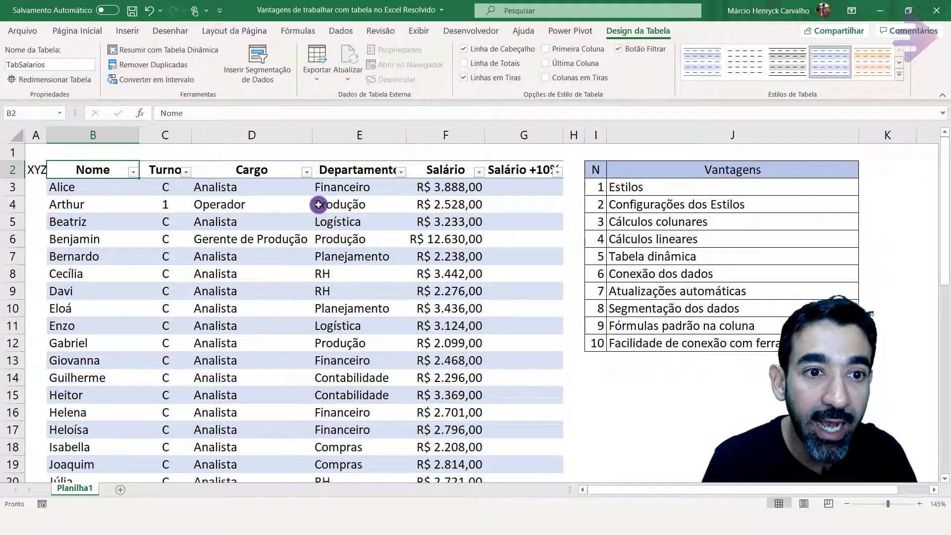
pyautogui.click(41, 81)
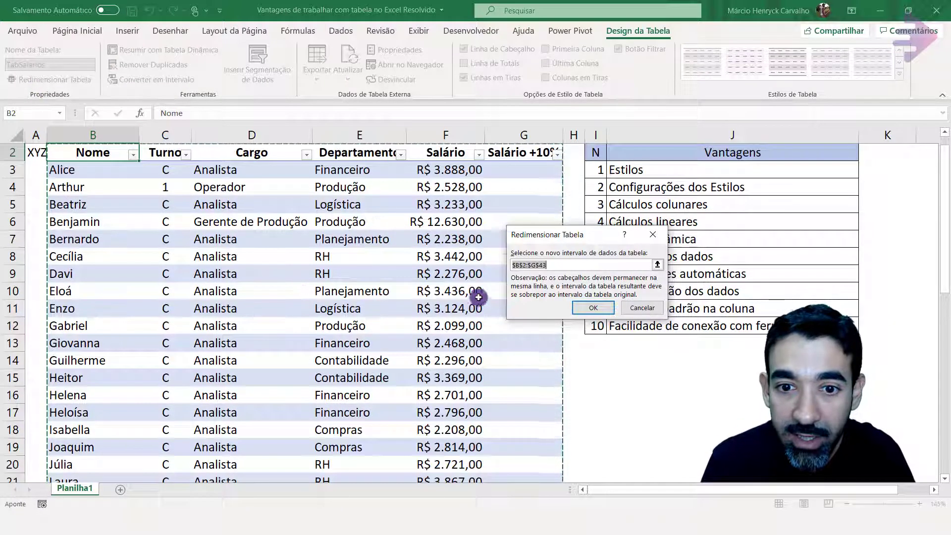
pyautogui.click(516, 263)
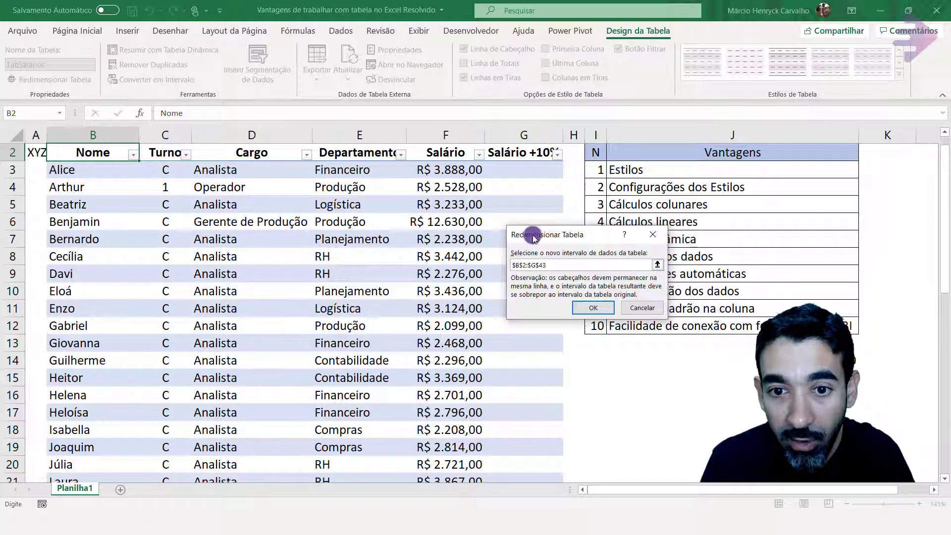
pyautogui.moveTo(534, 233); pyautogui.dragTo(346, 167)
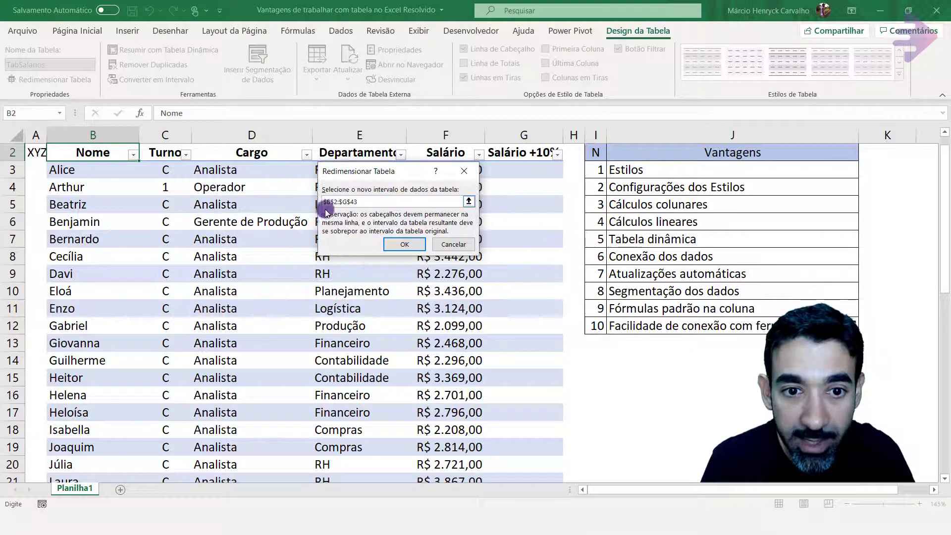
pyautogui.press('Delete')
pyautogui.write('A')
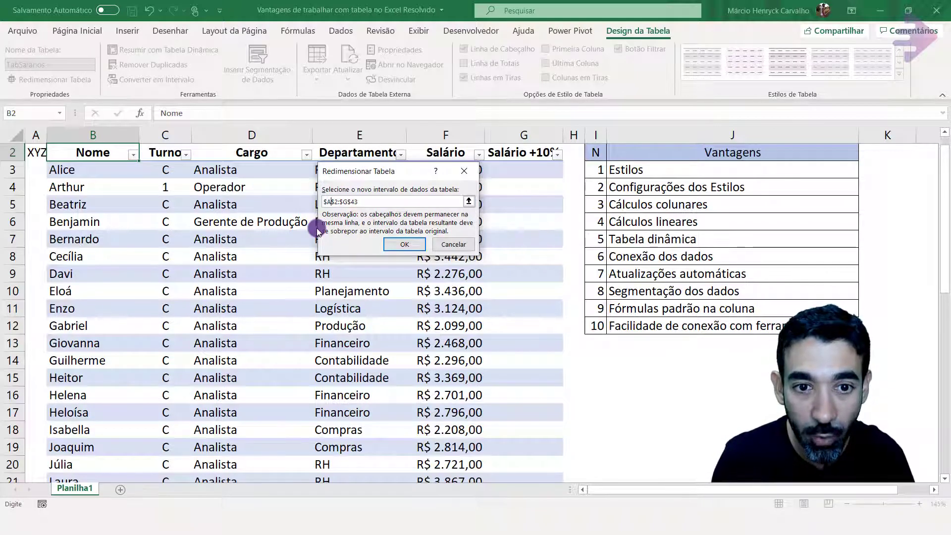
pyautogui.press('Return')
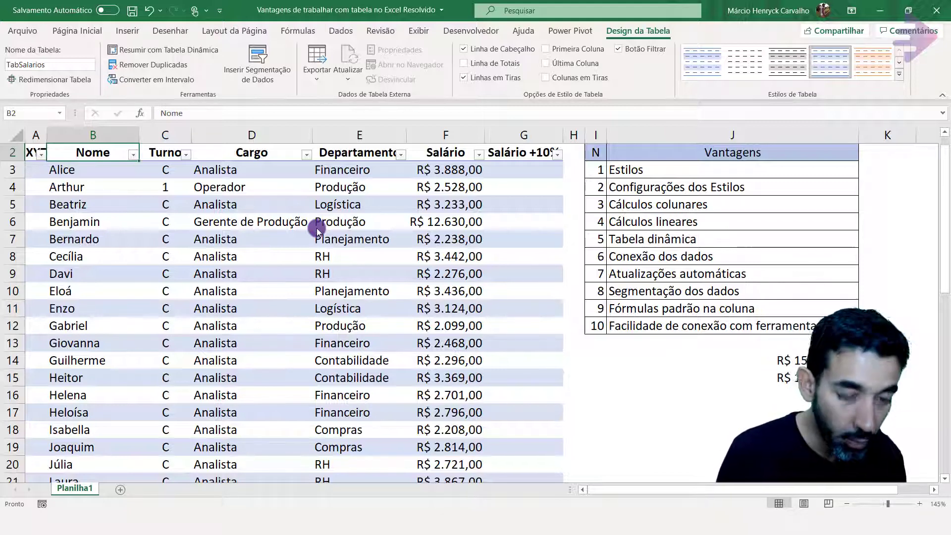
# Undo the table resize and clear the XYZ text from A2.
pyautogui.hotkey('ctrl', 'z')
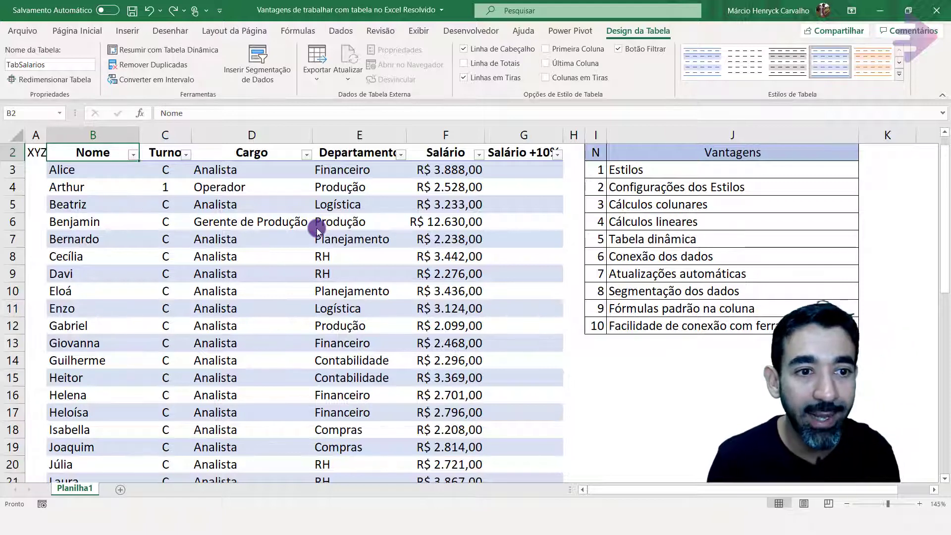
pyautogui.press('Left')
pyautogui.press('Delete')
pyautogui.scroll(1, 317, 229)
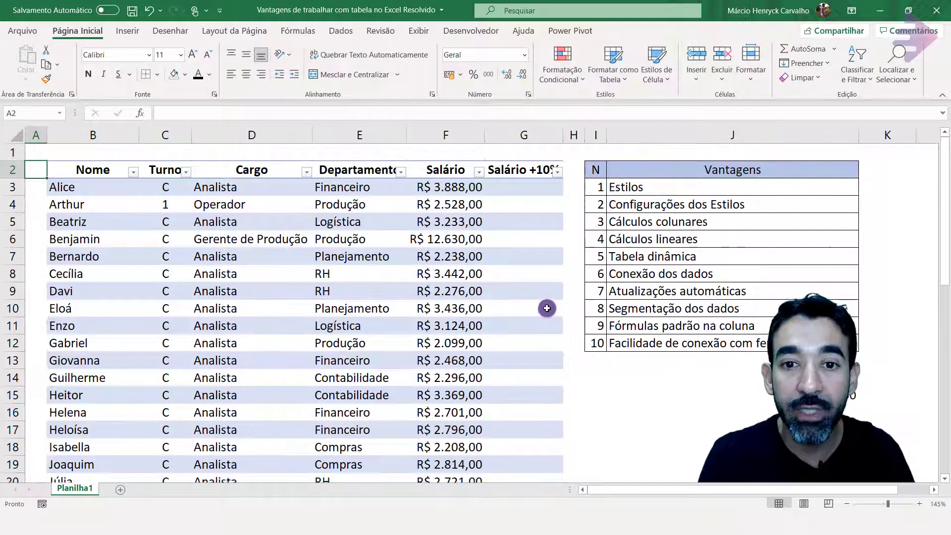
pyautogui.click(524, 187)
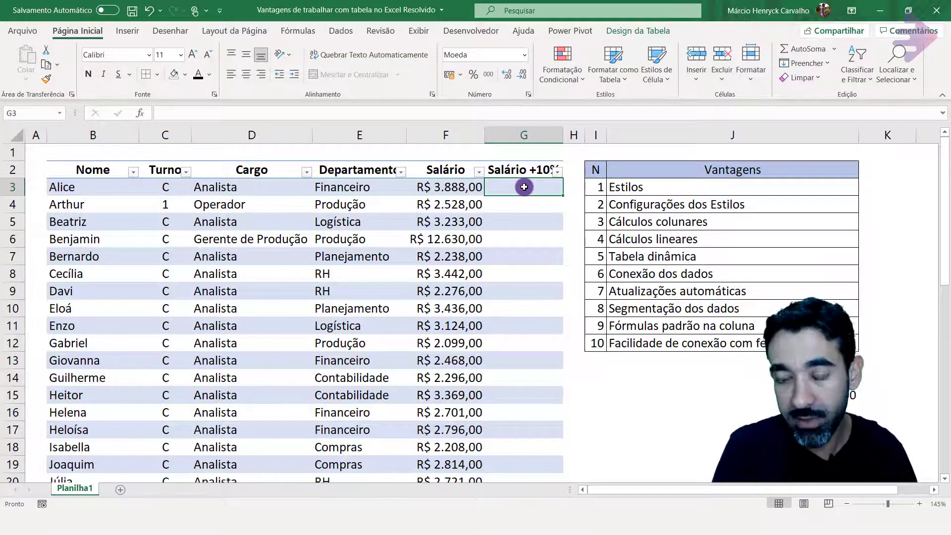
pyautogui.write('=')
pyautogui.press('Left')
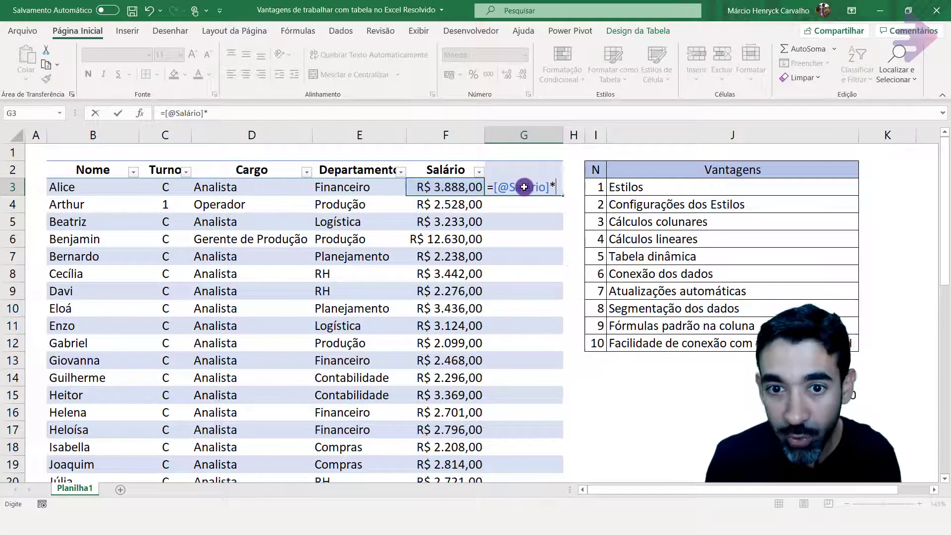
pyautogui.write(',')
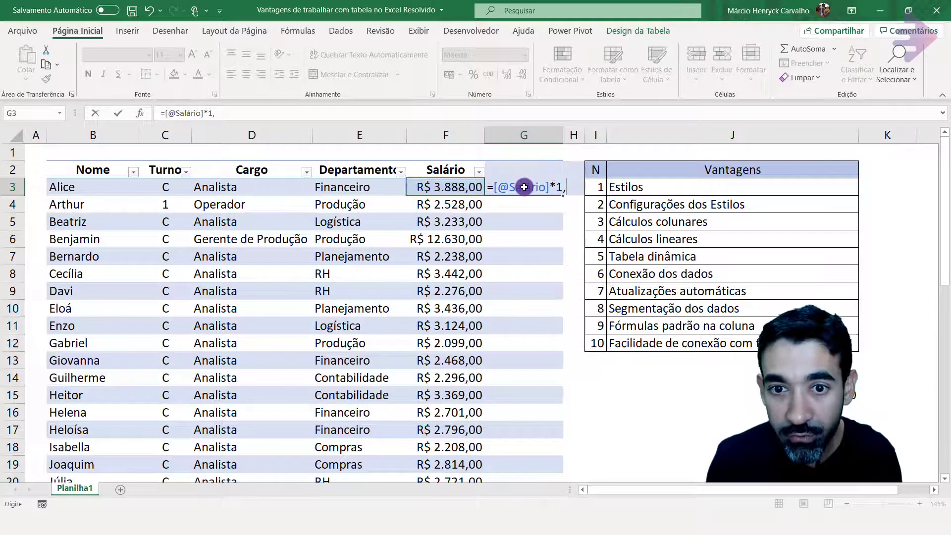
pyautogui.write('1')
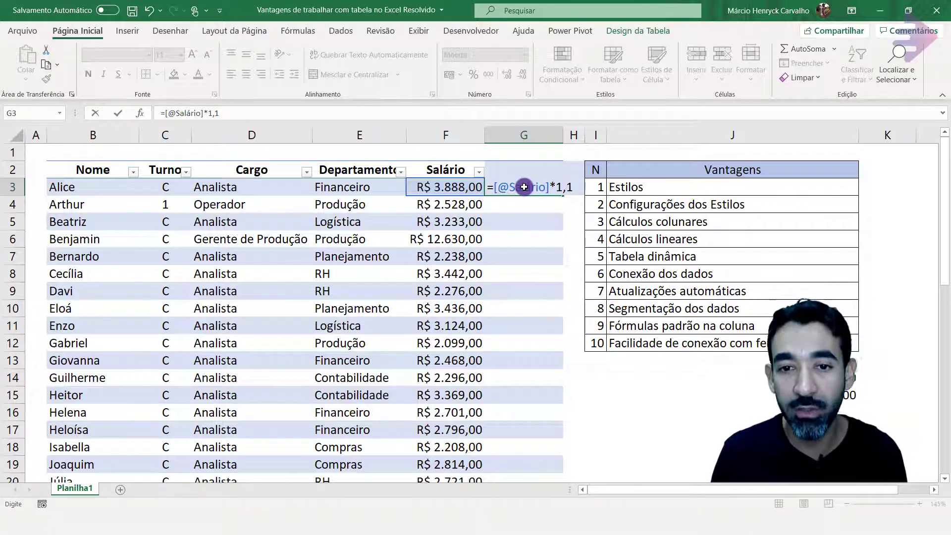
pyautogui.press('Return')
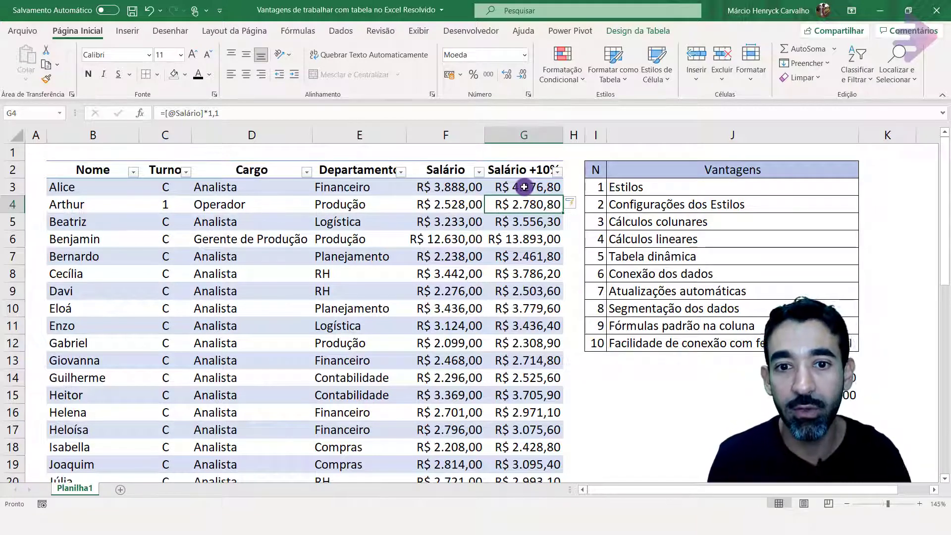
# Examine the Salário +10% results and the shared column formula down to the table's last row.
pyautogui.scroll(-4, 524, 186)
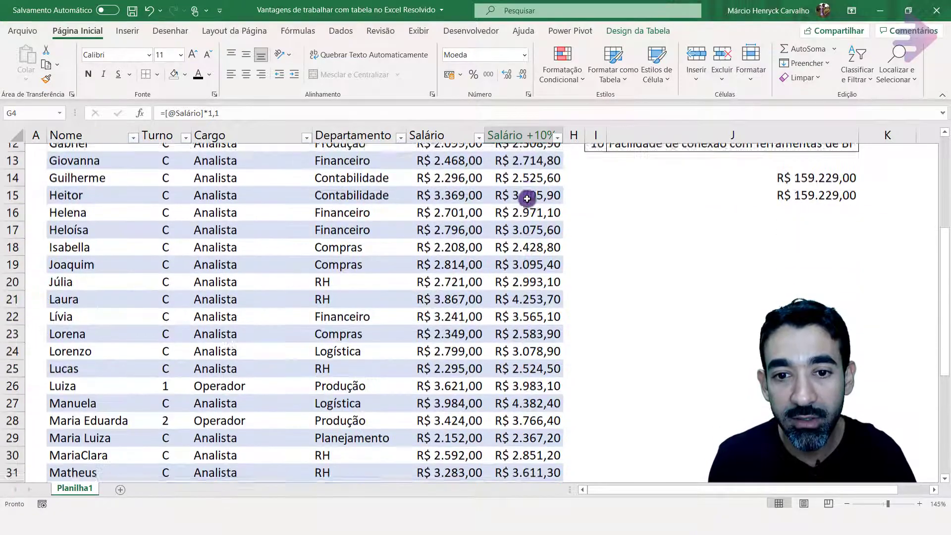
pyautogui.scroll(-9, 527, 198)
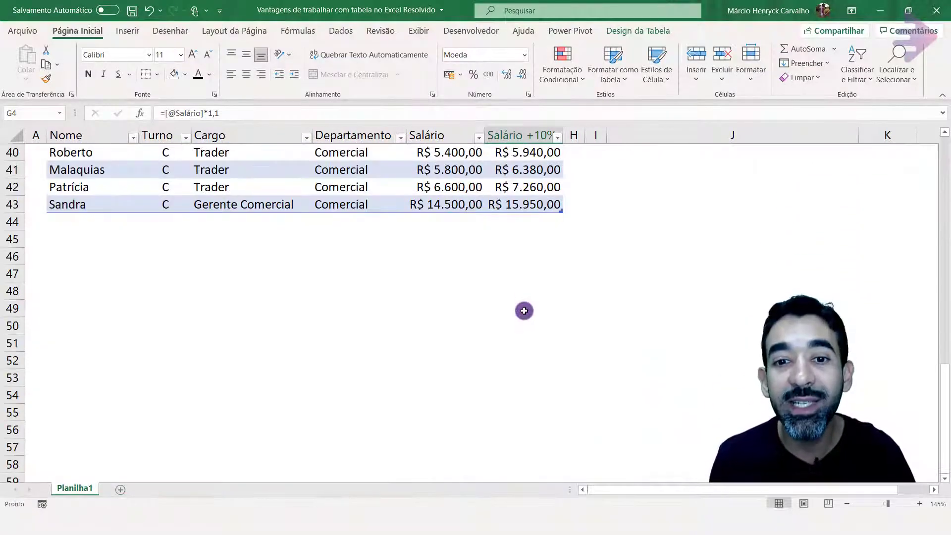
pyautogui.scroll(1, 523, 310)
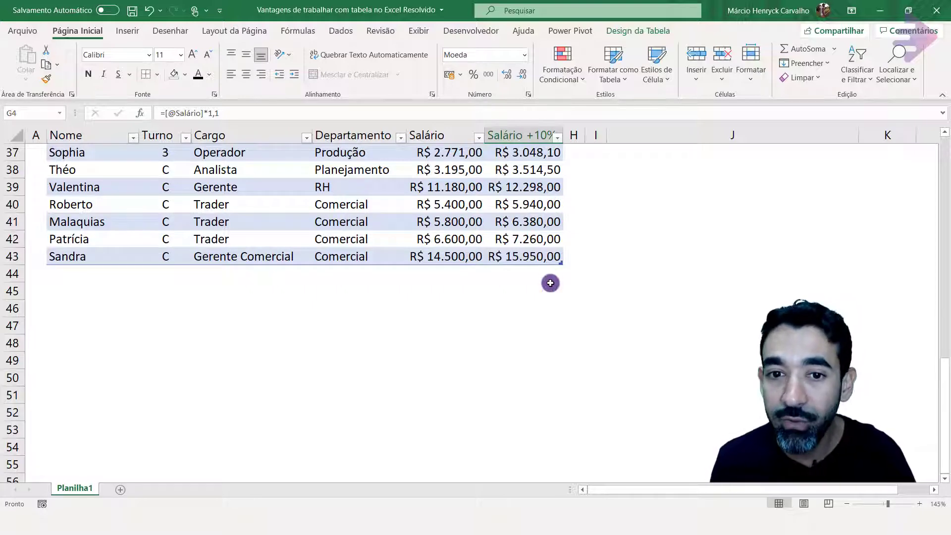
pyautogui.scroll(12, 550, 283)
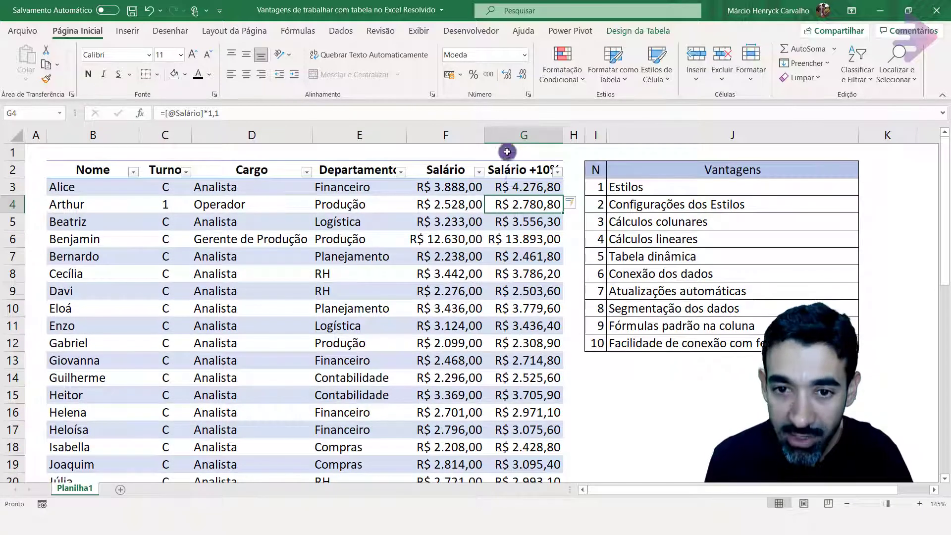
pyautogui.click(517, 187)
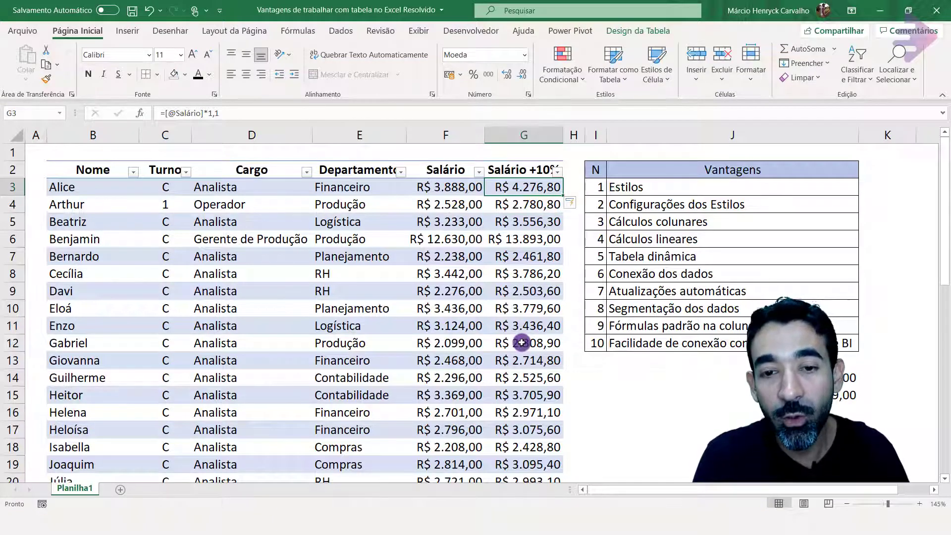
pyautogui.moveTo(522, 189); pyautogui.dragTo(521, 391)
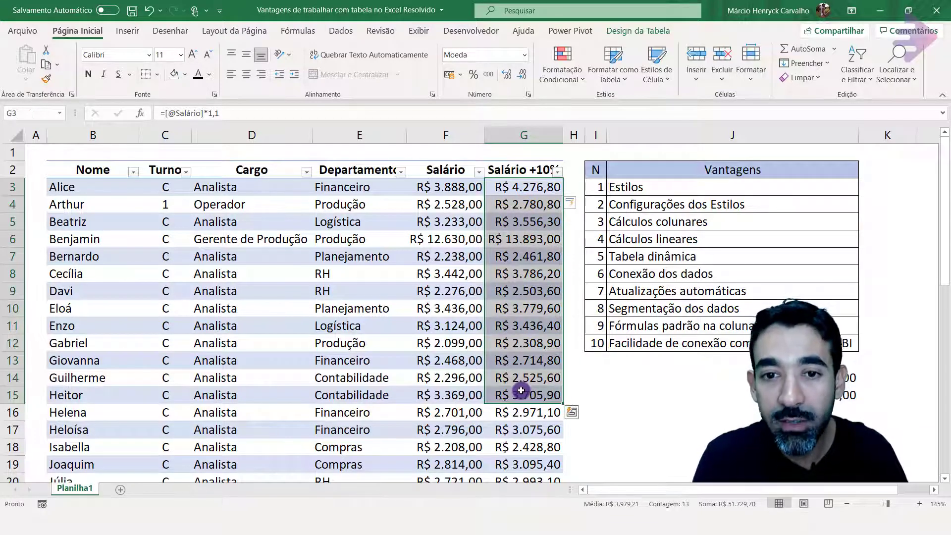
pyautogui.click(527, 190)
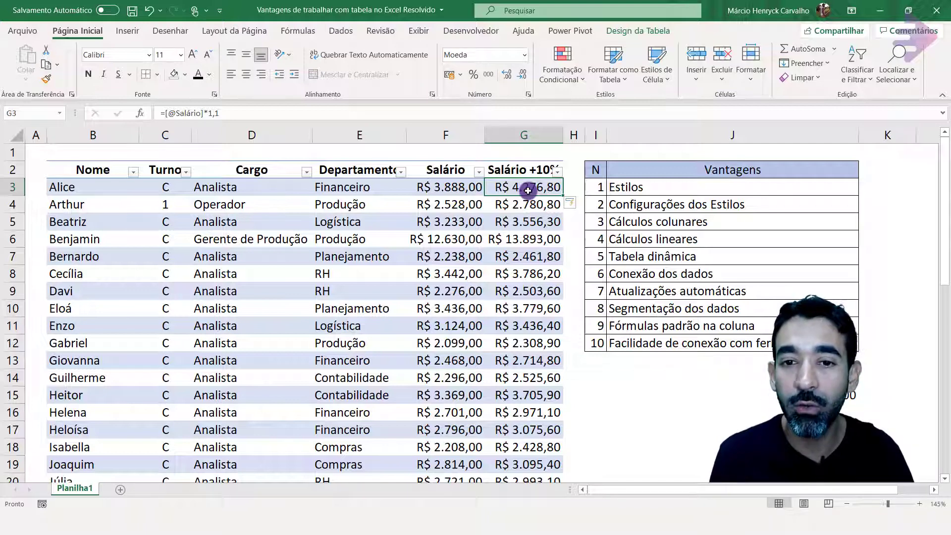
pyautogui.click(524, 276)
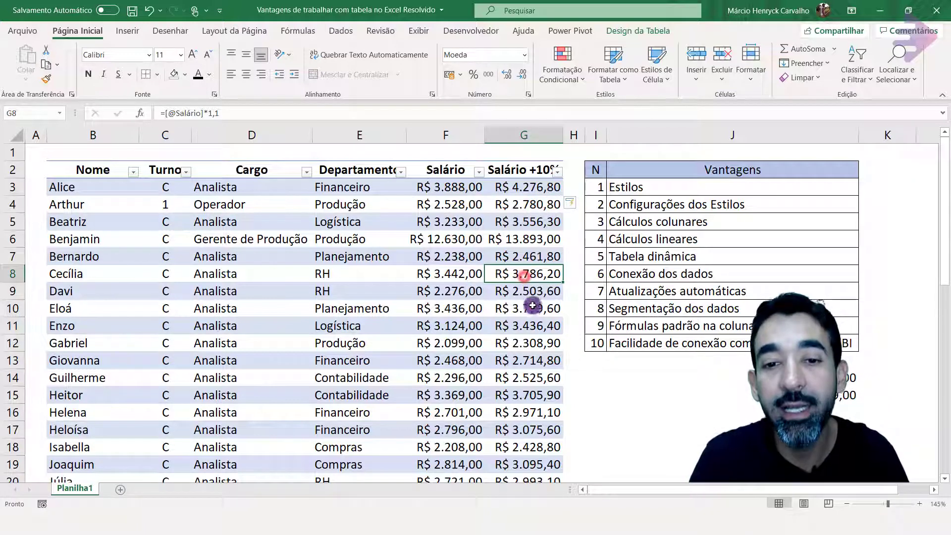
pyautogui.click(236, 113)
pyautogui.press('BackSpace')
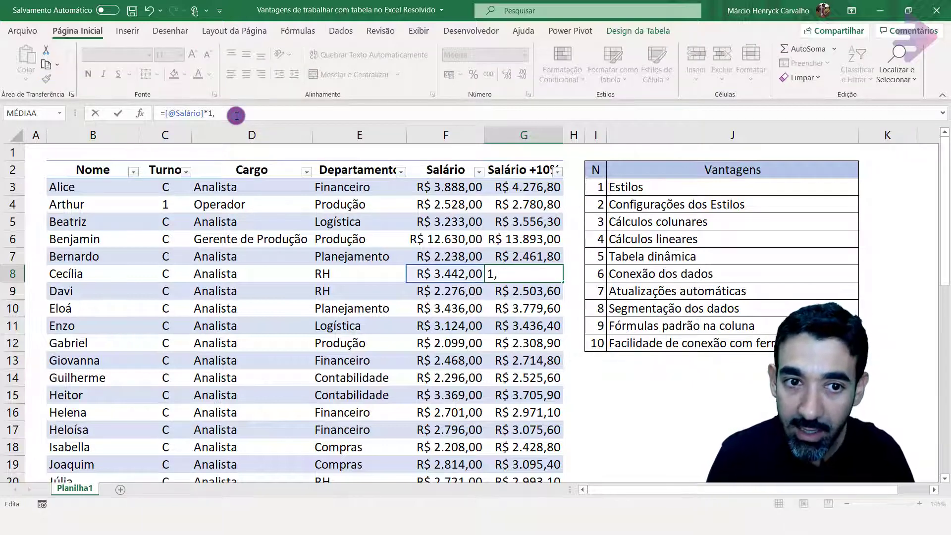
pyautogui.write('2')
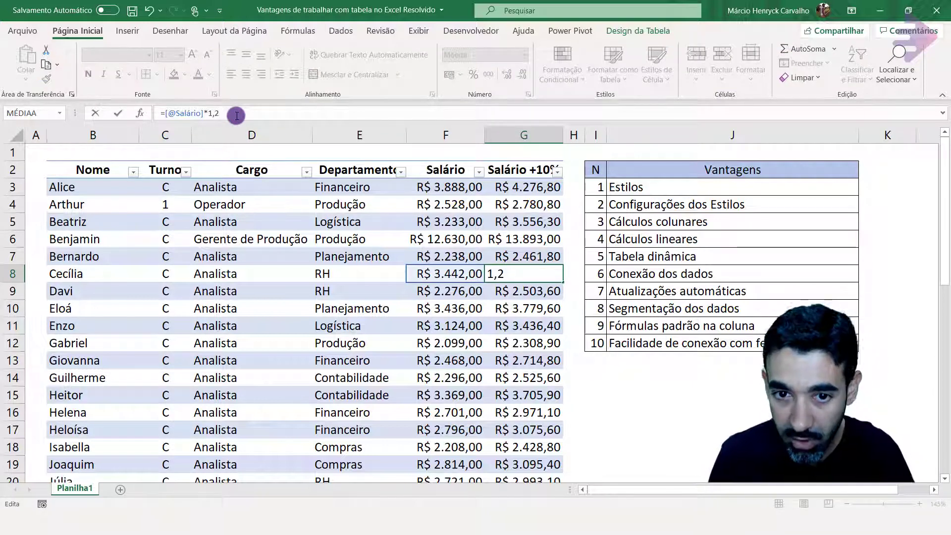
pyautogui.hotkey('ctrl', 'Return')
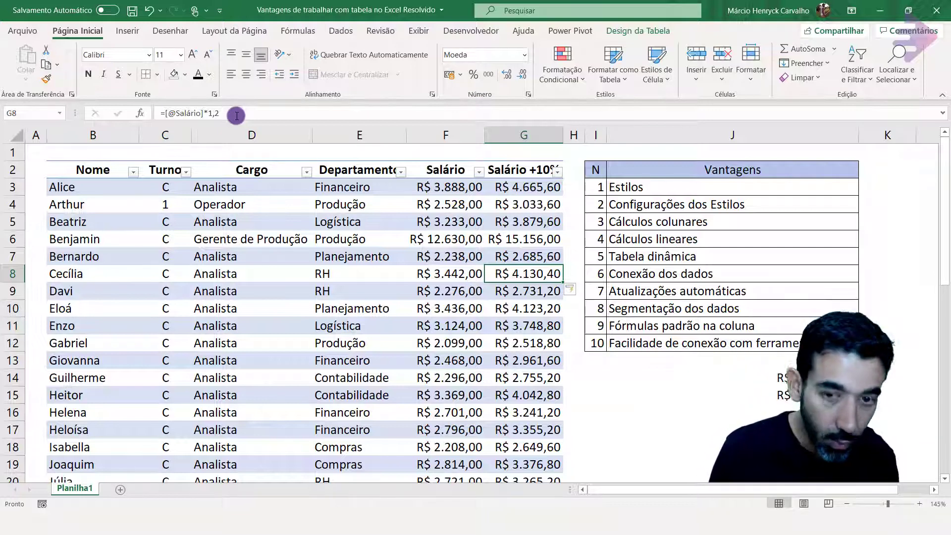
# Undo the automatic column fill of the changed formula and compare G8's formula and error options with neighbouring cells.
pyautogui.hotkey('ctrl', 'z')
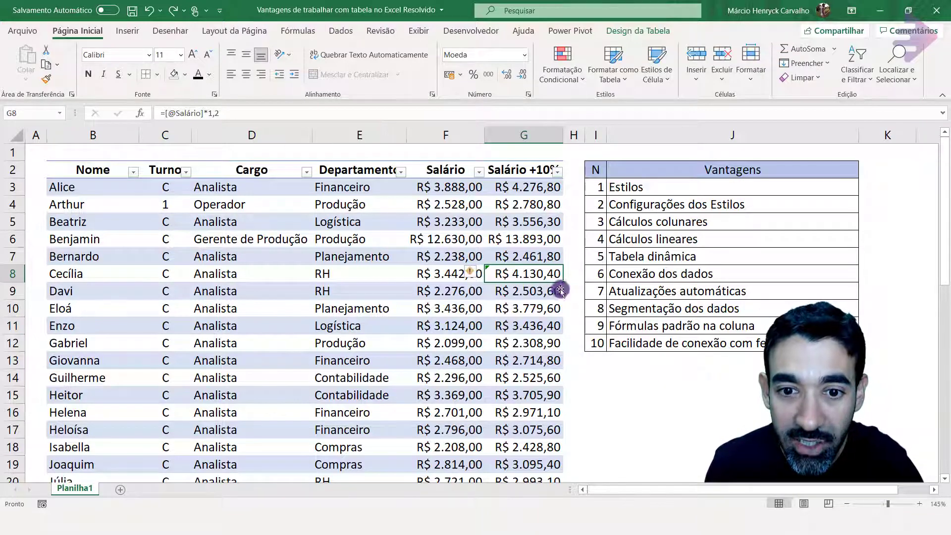
pyautogui.click(479, 273)
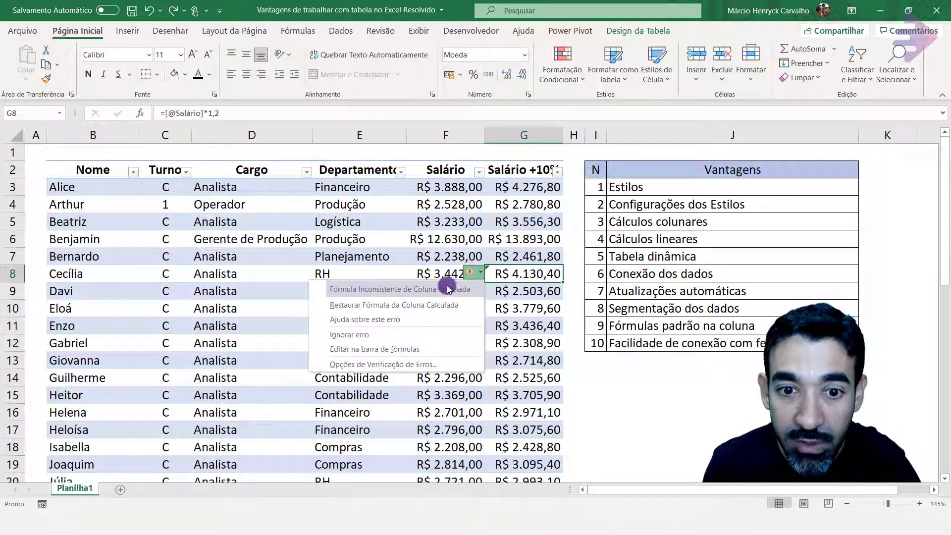
pyautogui.click(535, 313)
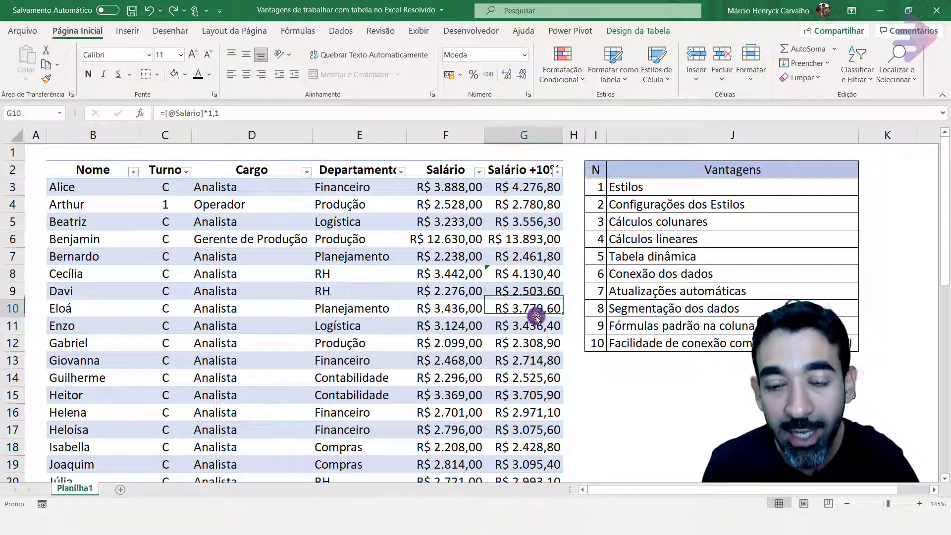
pyautogui.click(507, 273)
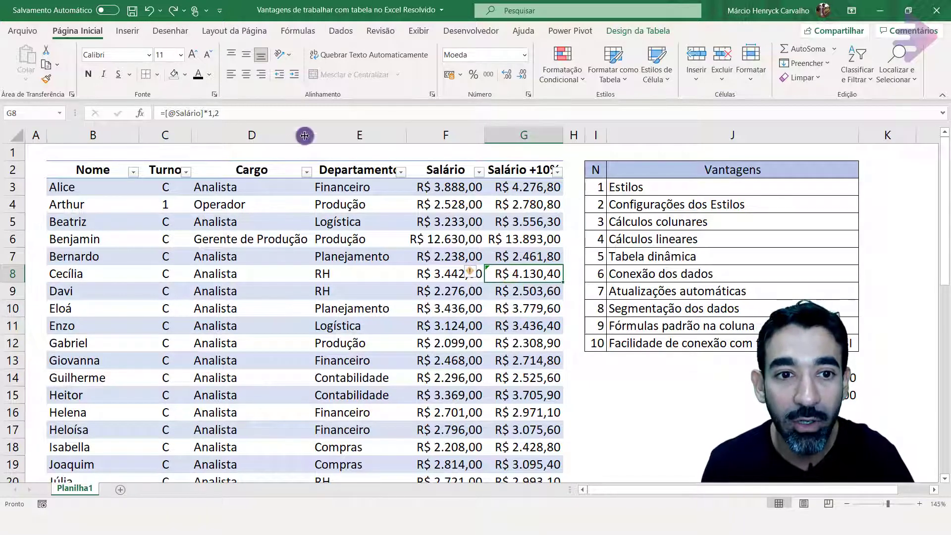
pyautogui.click(515, 255)
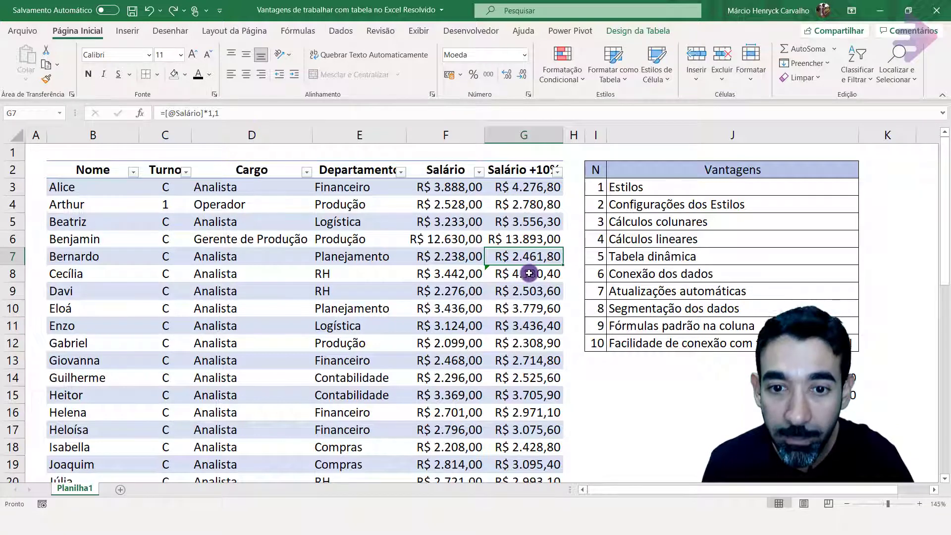
pyautogui.click(528, 273)
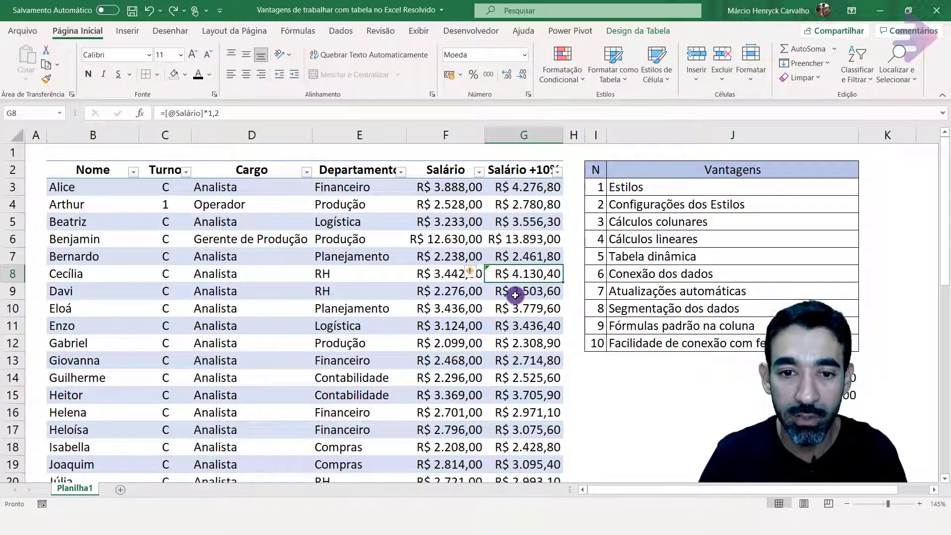
# Undo the remaining formula change in G8.
pyautogui.hotkey('ctrl', 'z')
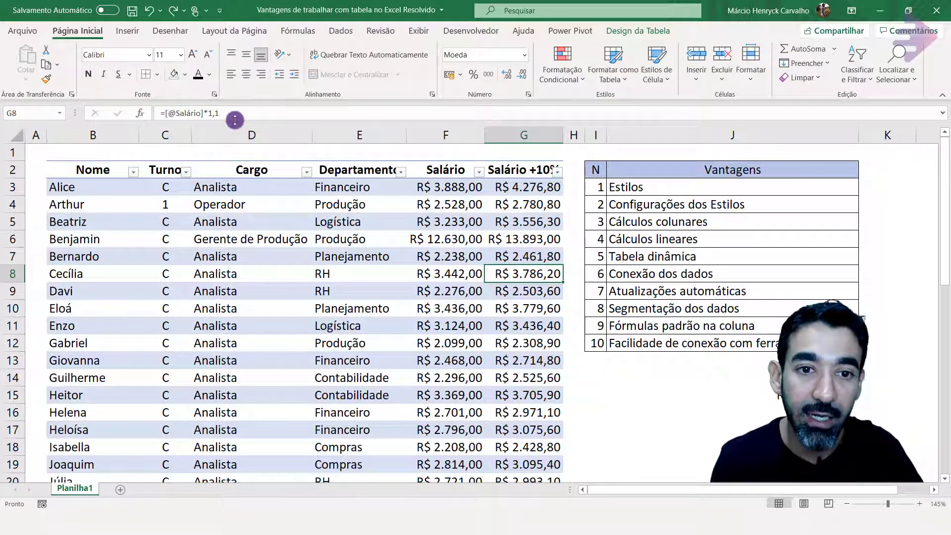
pyautogui.click(537, 185)
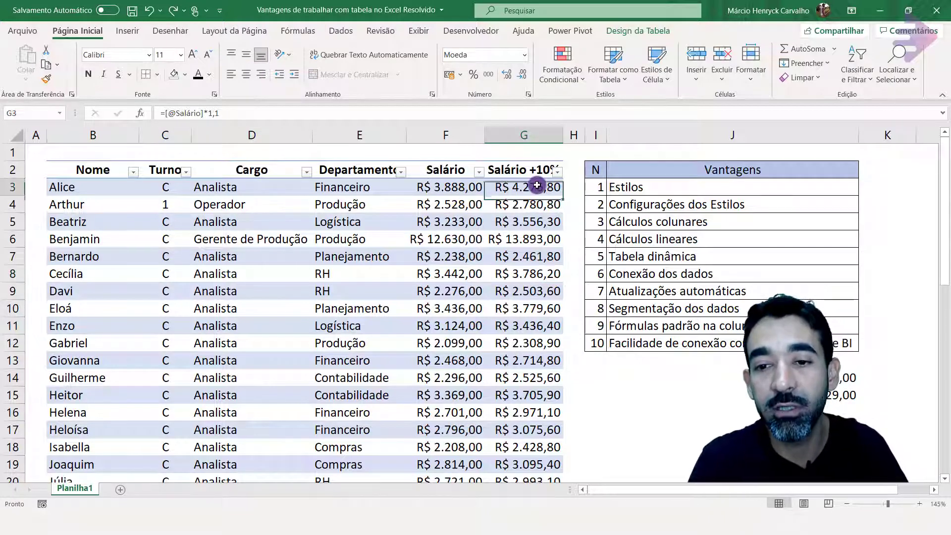
# Create a PivotTable from TabSalarios in the existing worksheet at Planilha1!$I$17.
pyautogui.moveTo(597, 256); pyautogui.dragTo(643, 256)
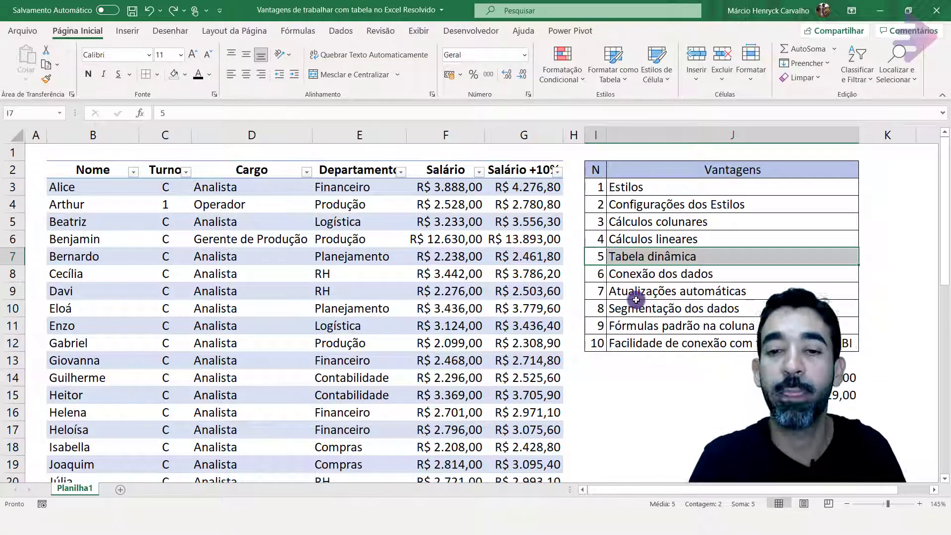
pyautogui.moveTo(593, 276); pyautogui.dragTo(625, 257)
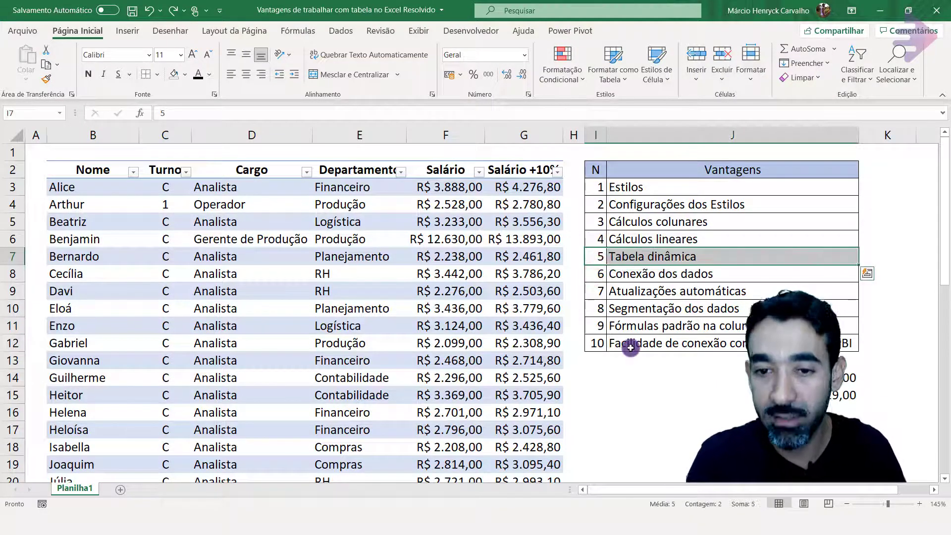
pyautogui.click(92, 192)
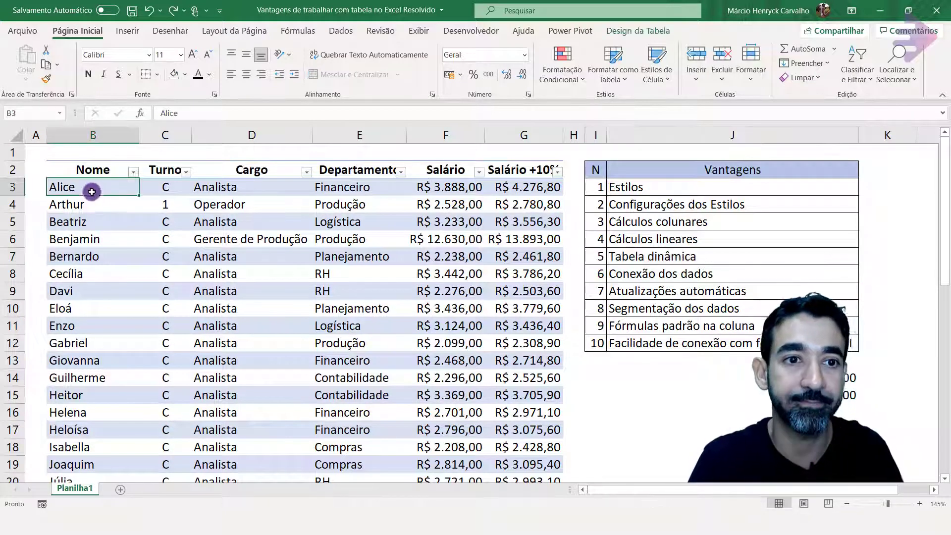
pyautogui.click(125, 32)
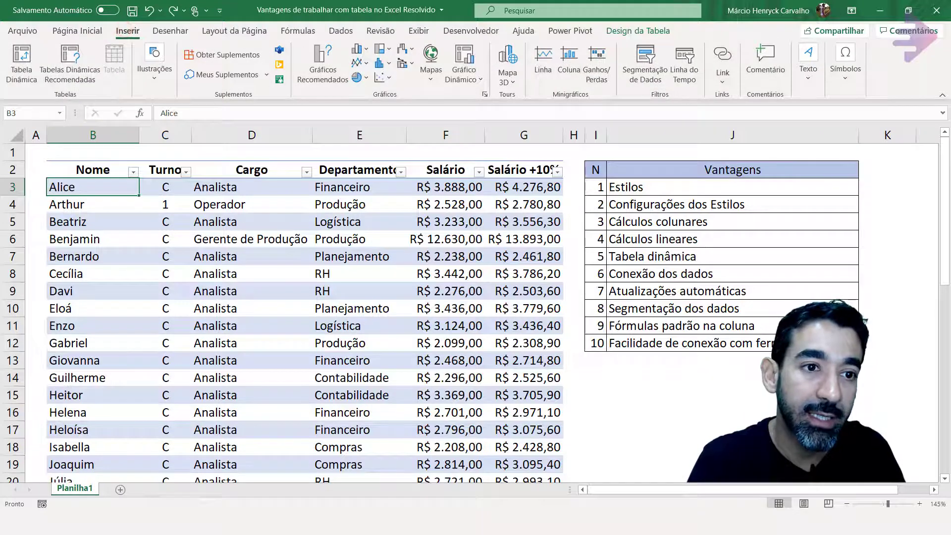
pyautogui.click(23, 63)
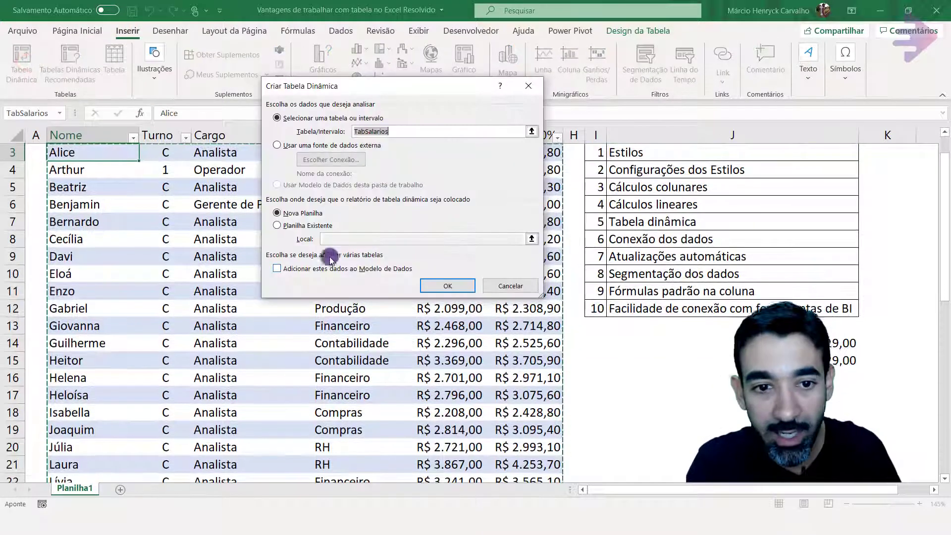
pyautogui.click(296, 226)
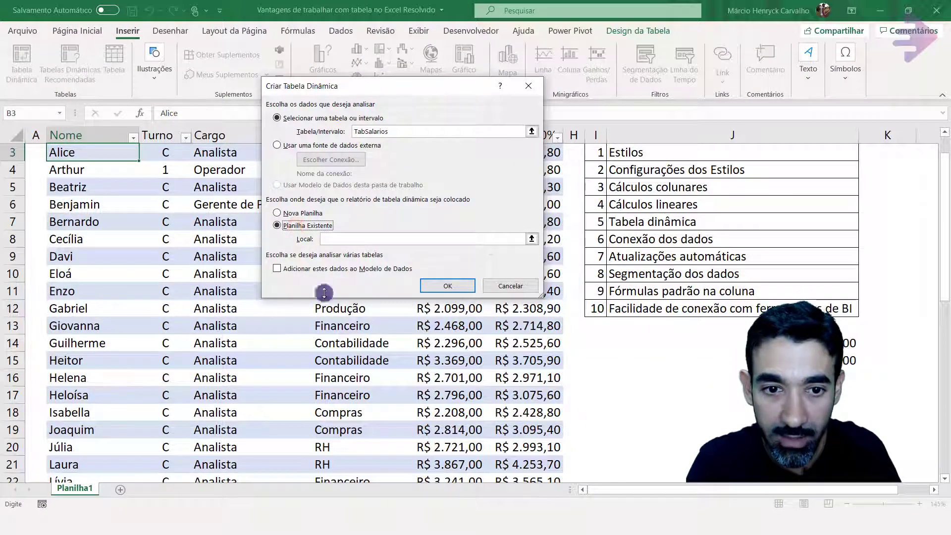
pyautogui.click(388, 238)
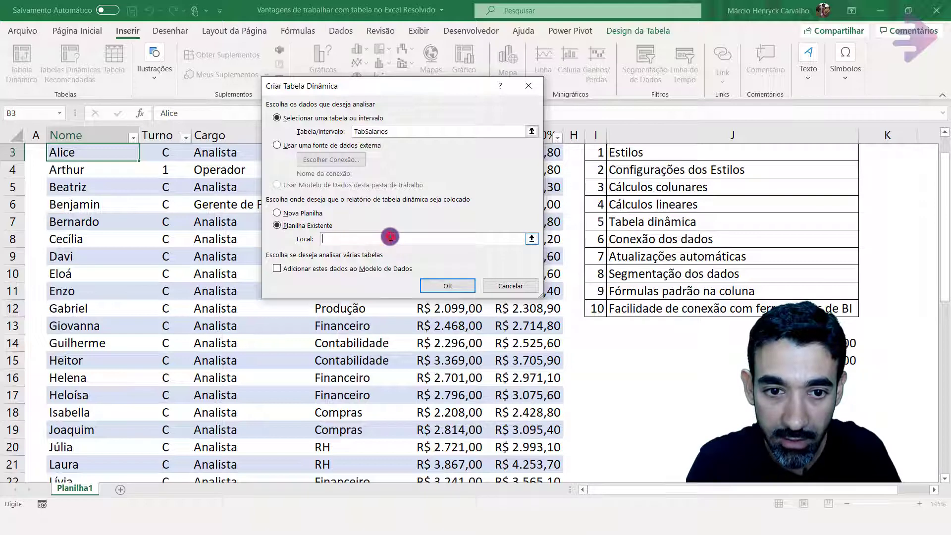
pyautogui.click(598, 394)
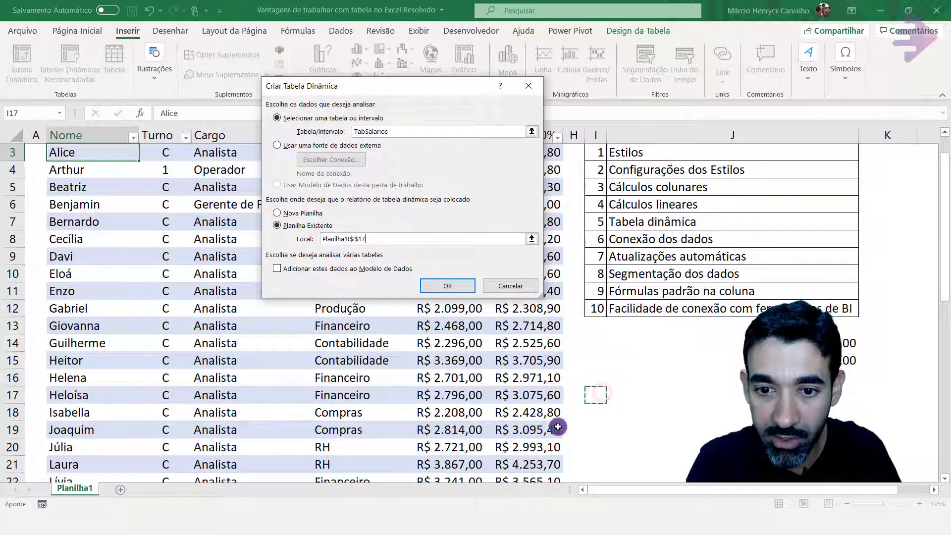
pyautogui.click(444, 285)
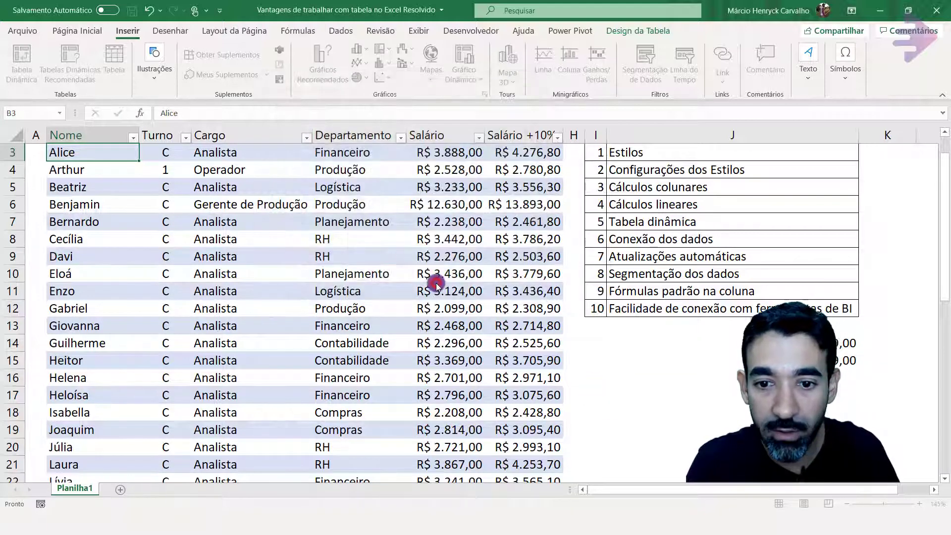
# Add Cargo to the PivotTable's rows and the sum of Salário to its values.
pyautogui.scroll(-4, 617, 363)
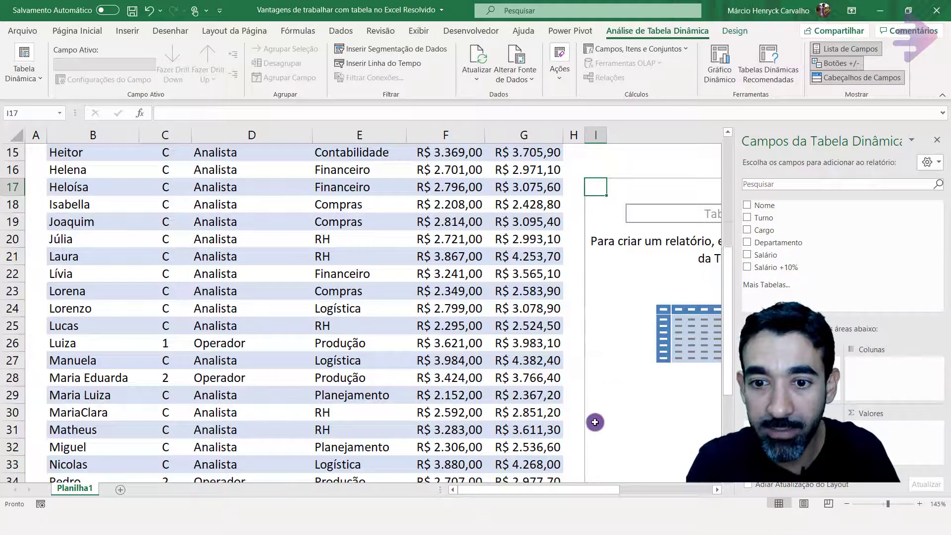
pyautogui.moveTo(494, 488); pyautogui.dragTo(593, 493)
pyautogui.scroll(2, 544, 396)
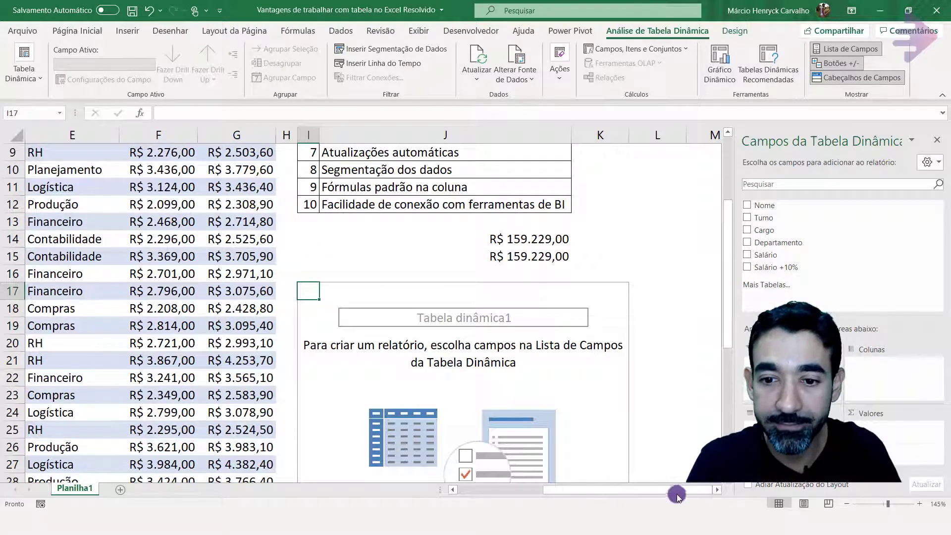
pyautogui.click(717, 490)
pyautogui.click(716, 490)
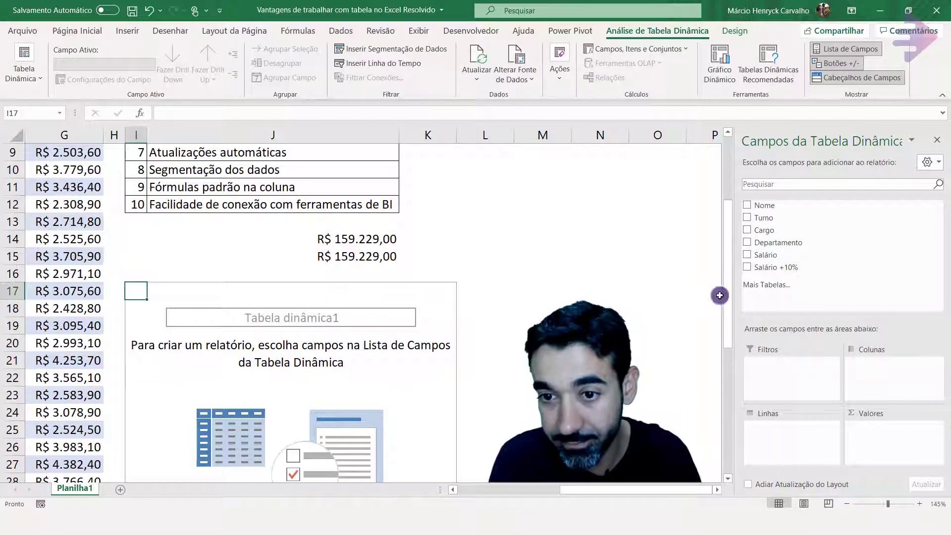
pyautogui.click(763, 231)
pyautogui.moveTo(766, 253); pyautogui.dragTo(911, 442)
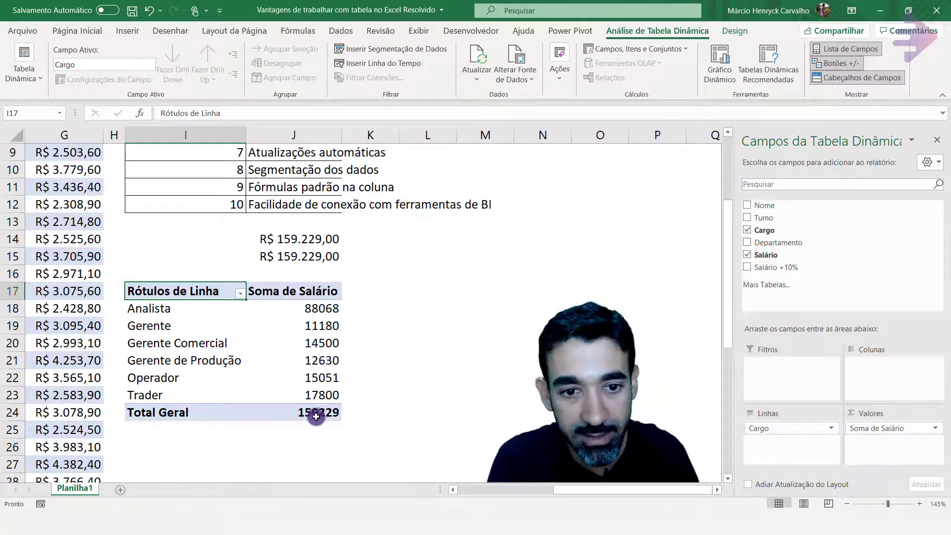
# Start a new record in row 44 below the employee table with the employee's name and Turno C.
pyautogui.moveTo(574, 492); pyautogui.dragTo(399, 502)
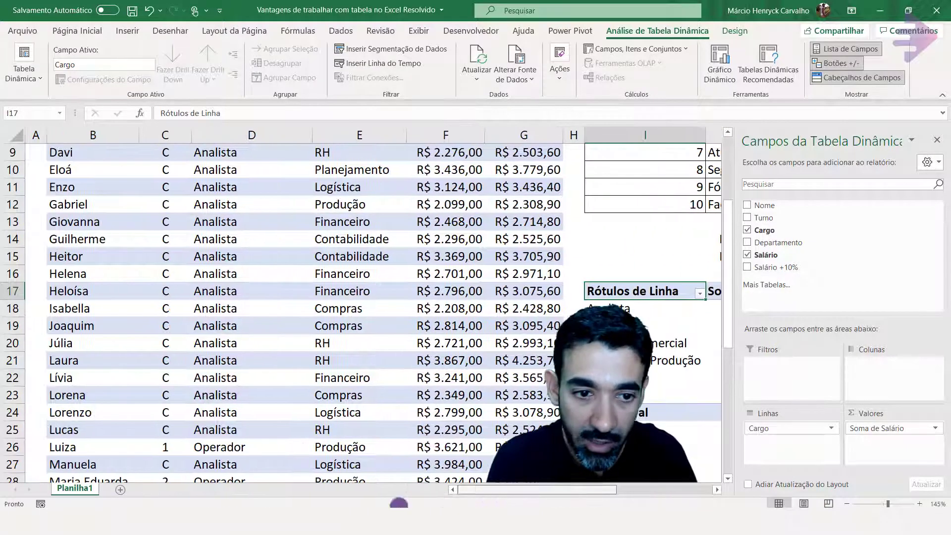
pyautogui.scroll(-8, 172, 371)
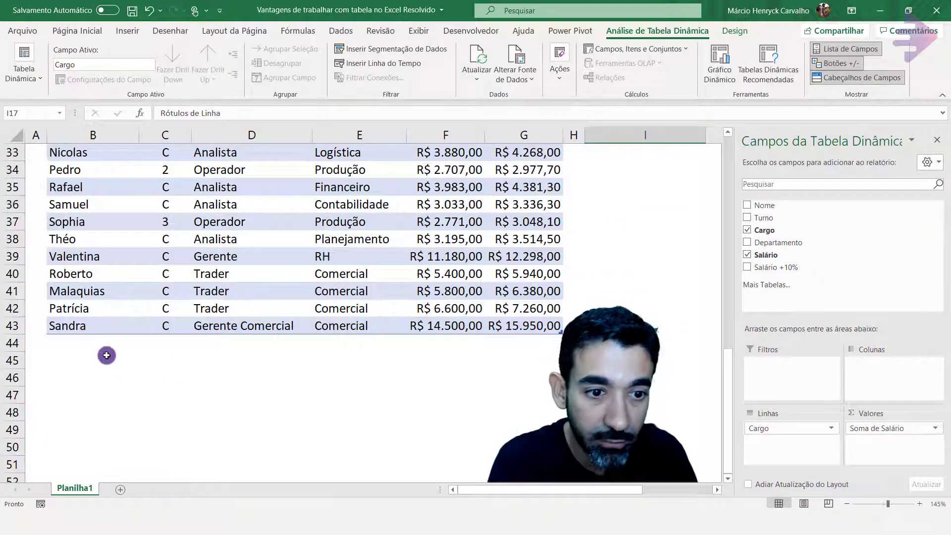
pyautogui.click(86, 342)
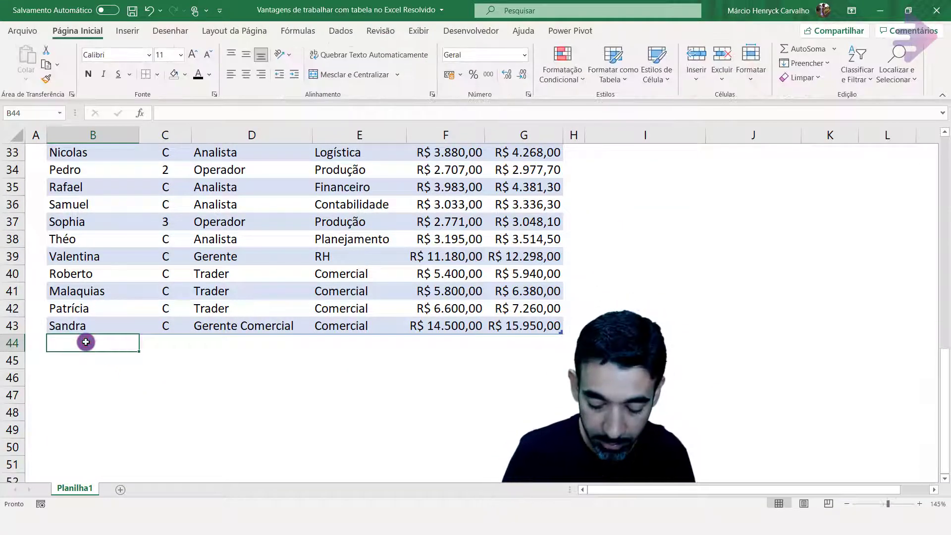
pyautogui.write('J')
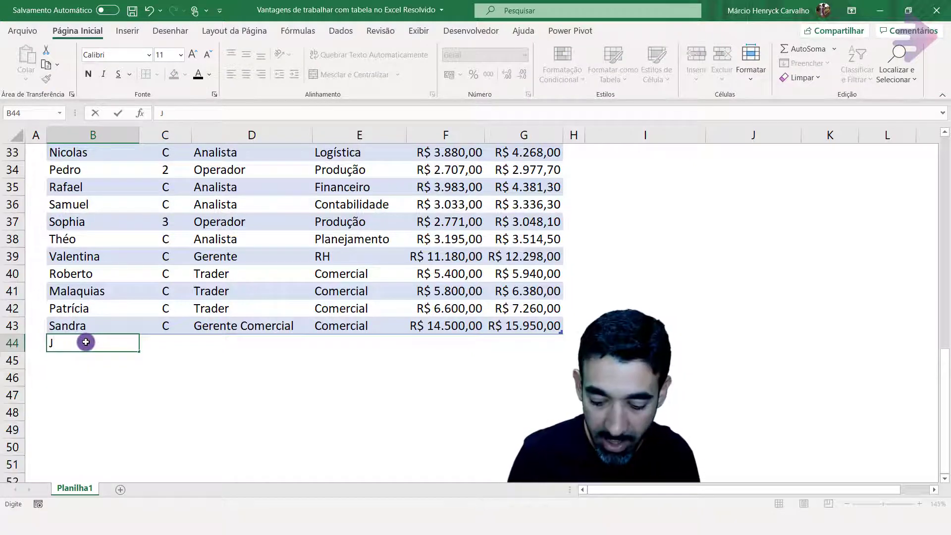
pyautogui.write('oão X')
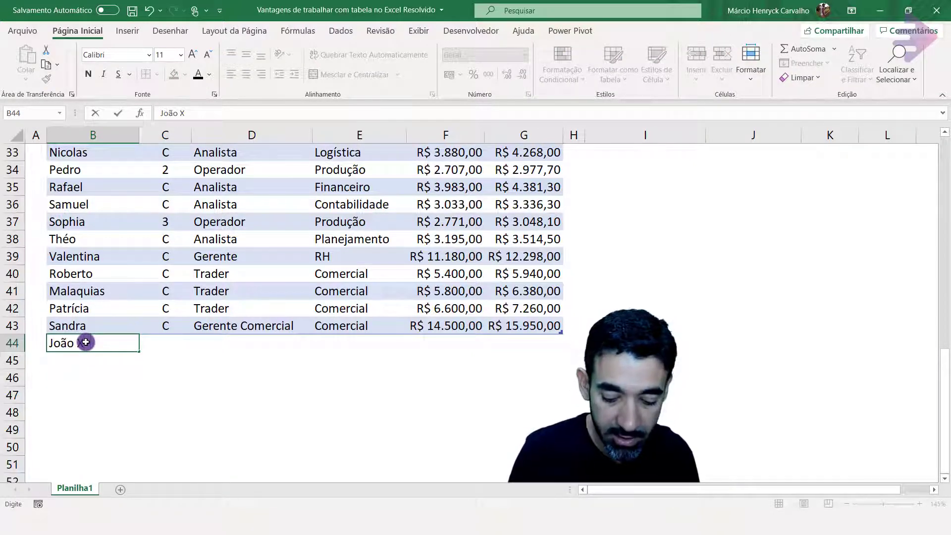
pyautogui.write('YZ')
pyautogui.press('Tab')
pyautogui.write('C')
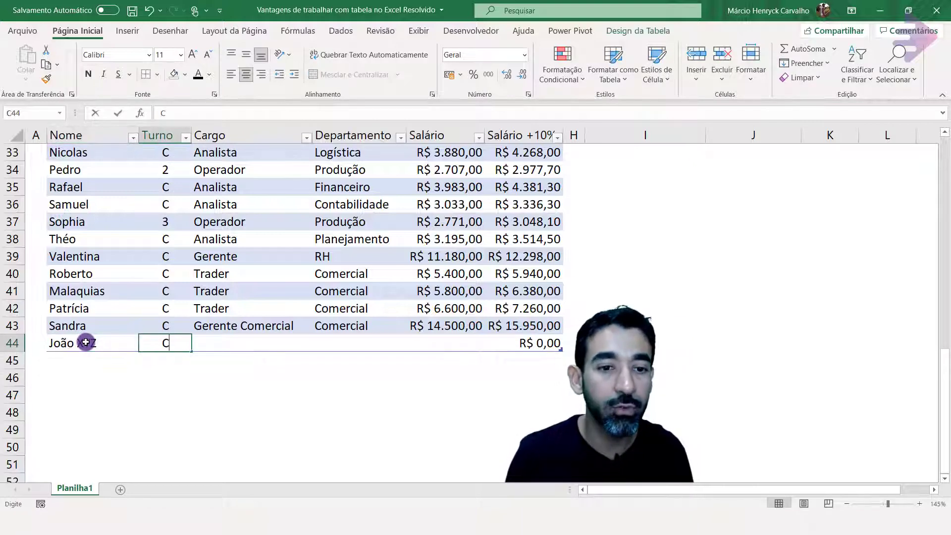
pyautogui.press('Return')
pyautogui.press('Up')
# Complete row 44 with Cargo KLMN, Departamento Comercial and Salário 6000.
pyautogui.press('Tab')
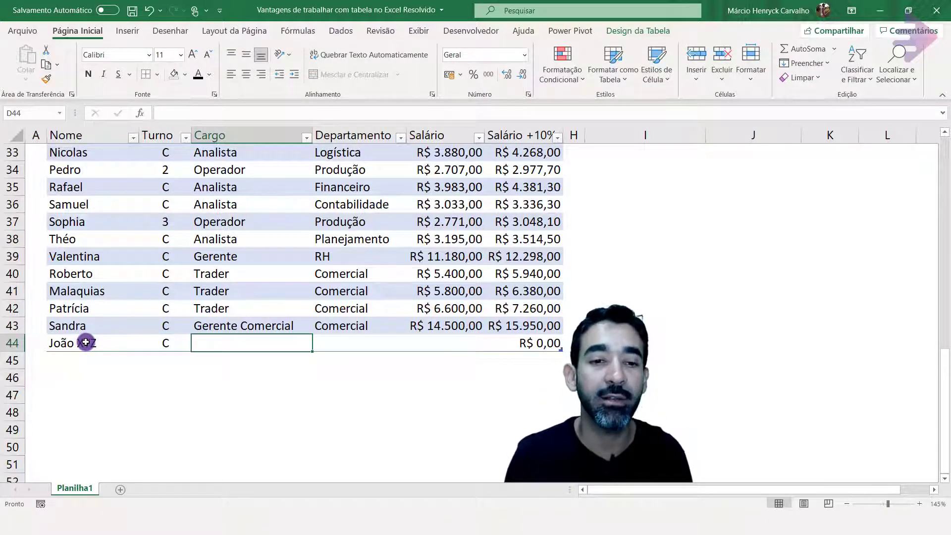
pyautogui.write('KL')
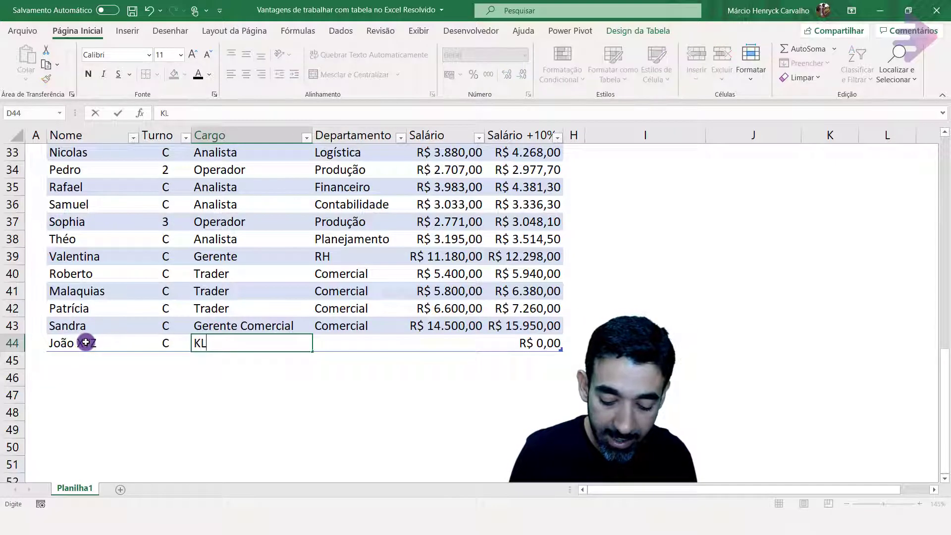
pyautogui.write('MN')
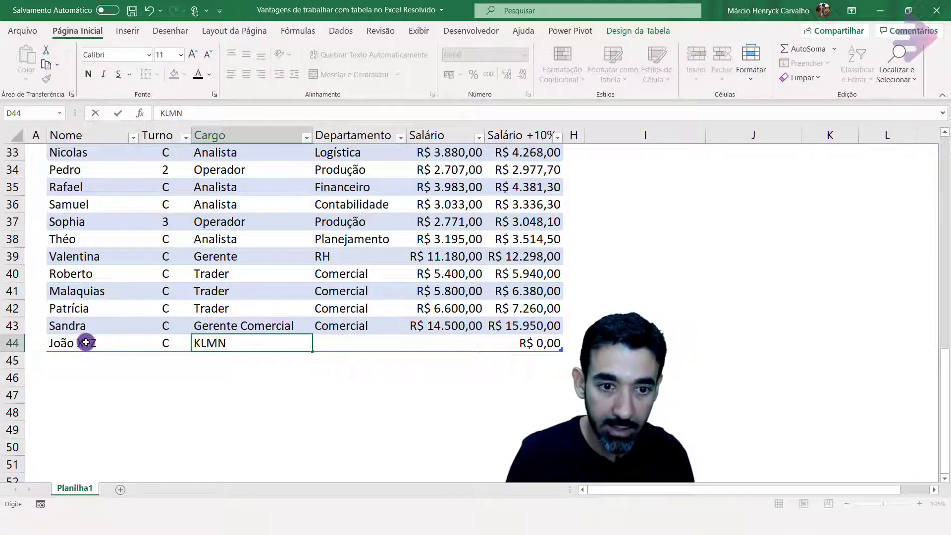
pyautogui.press('Tab')
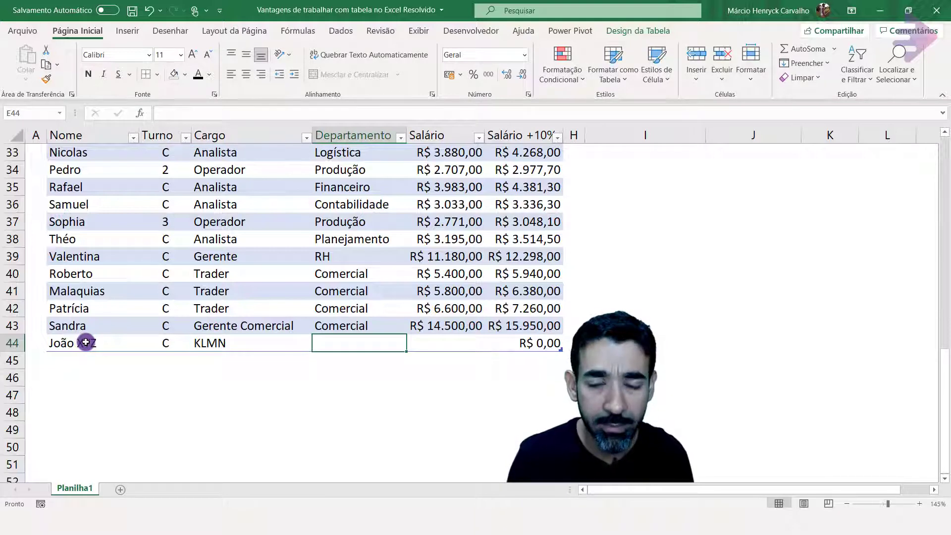
pyautogui.write('Comercial')
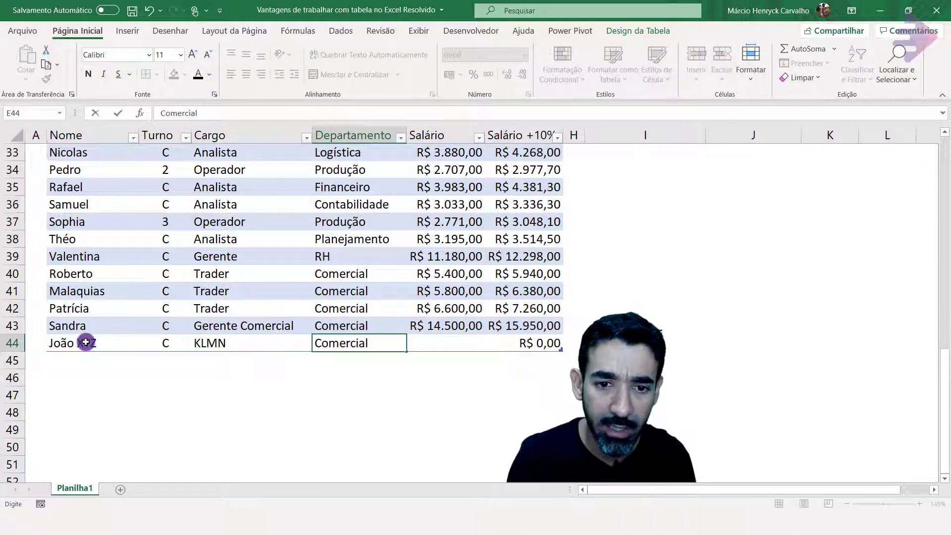
pyautogui.press('Tab')
pyautogui.write('60')
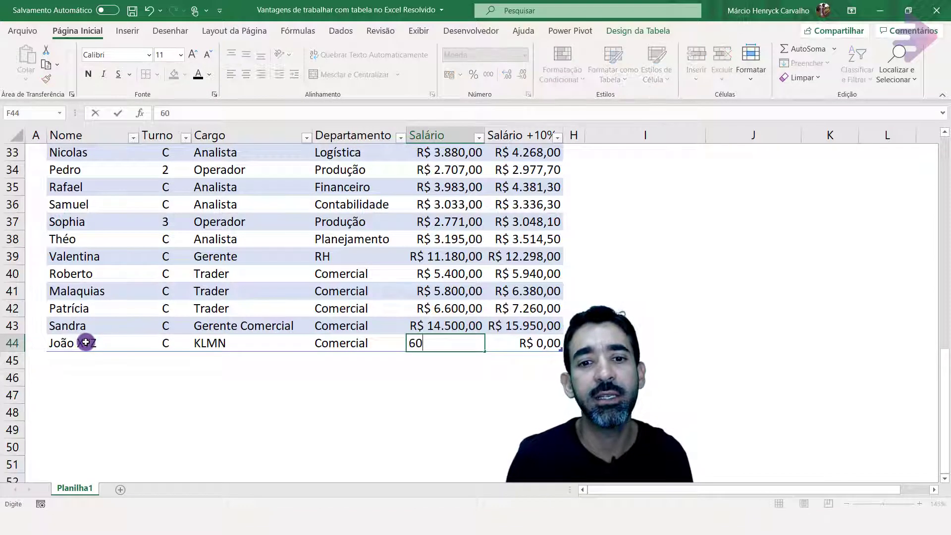
pyautogui.write('00')
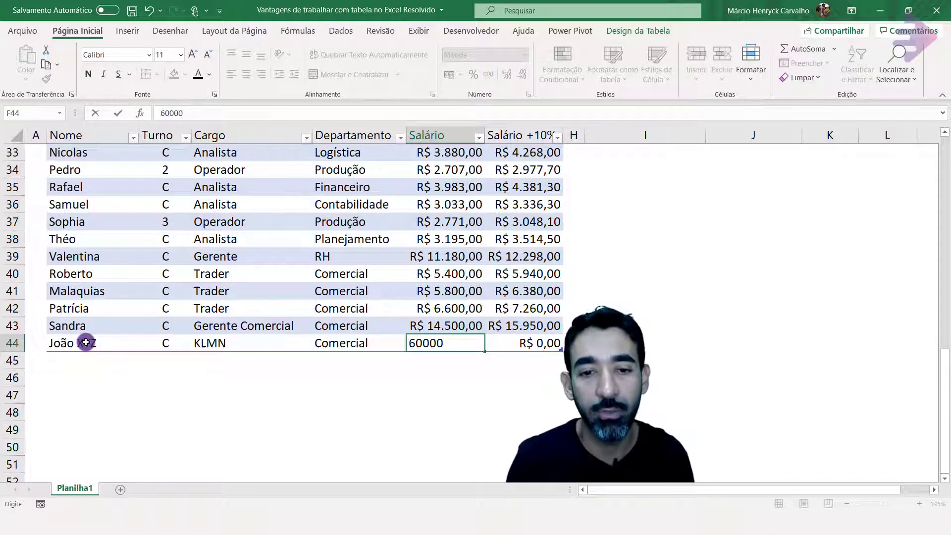
pyautogui.hotkey('ctrl', 'Return')
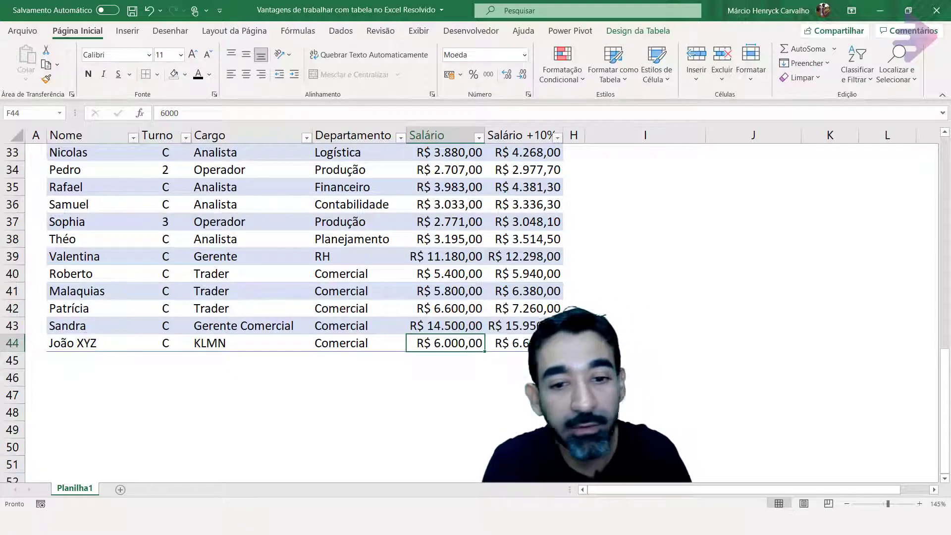
# Refresh the salary PivotTable to include the new employee record.
pyautogui.moveTo(643, 489); pyautogui.dragTo(712, 495)
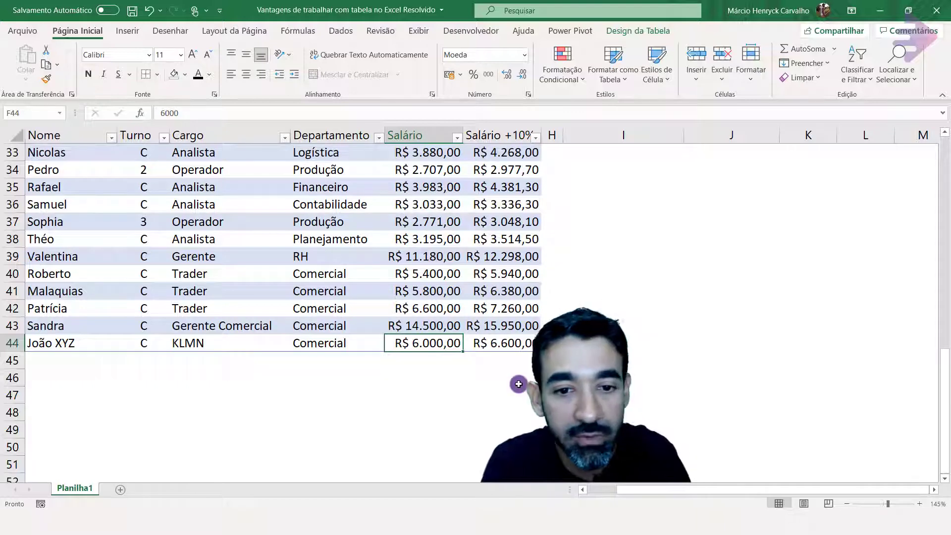
pyautogui.scroll(8, 636, 342)
pyautogui.click(636, 342)
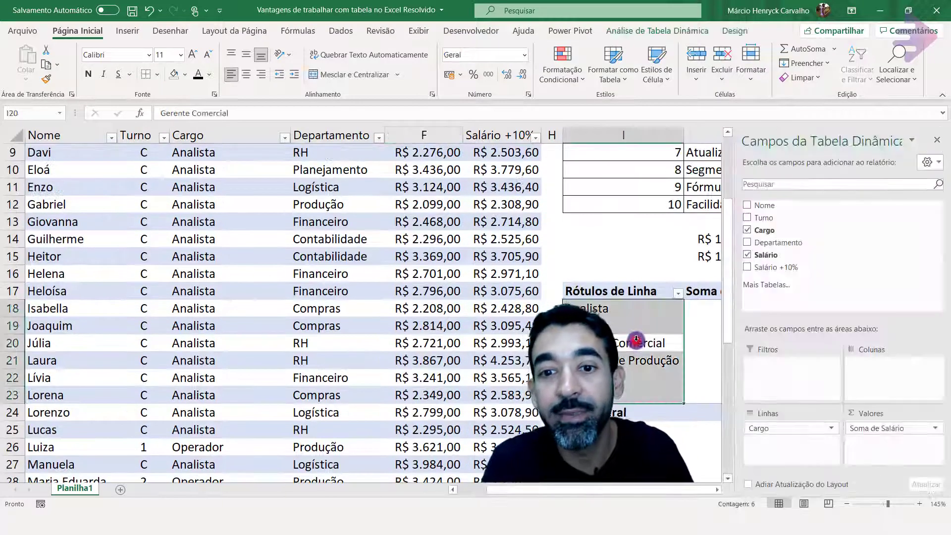
pyautogui.click(624, 446)
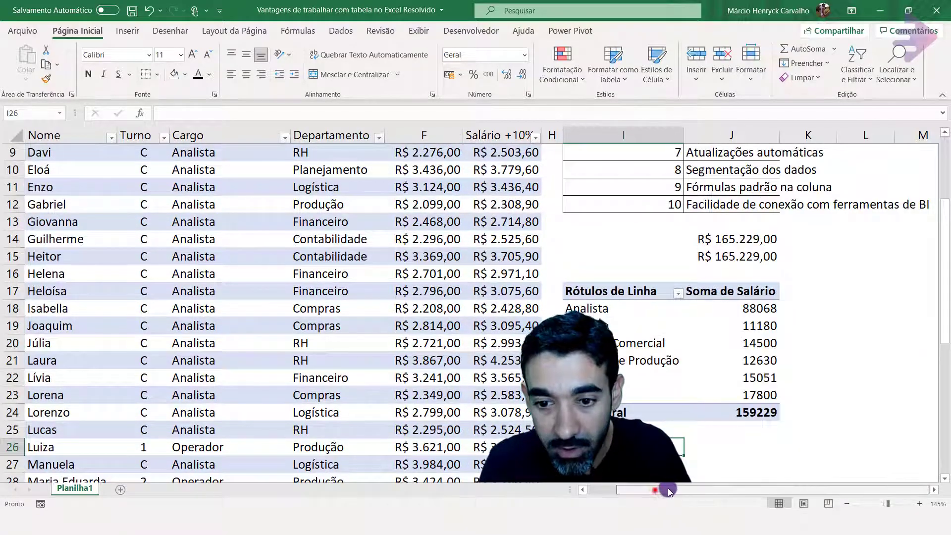
pyautogui.rightClick(625, 343)
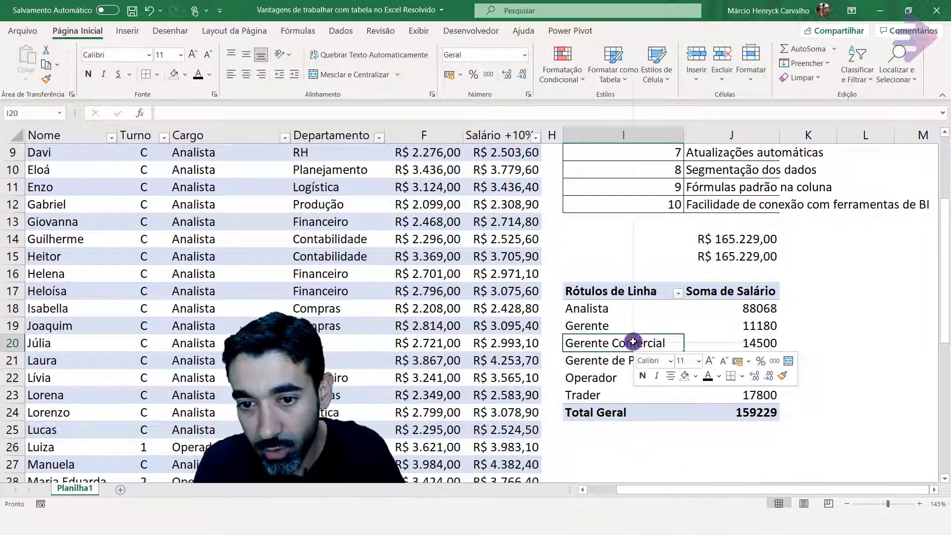
pyautogui.click(664, 127)
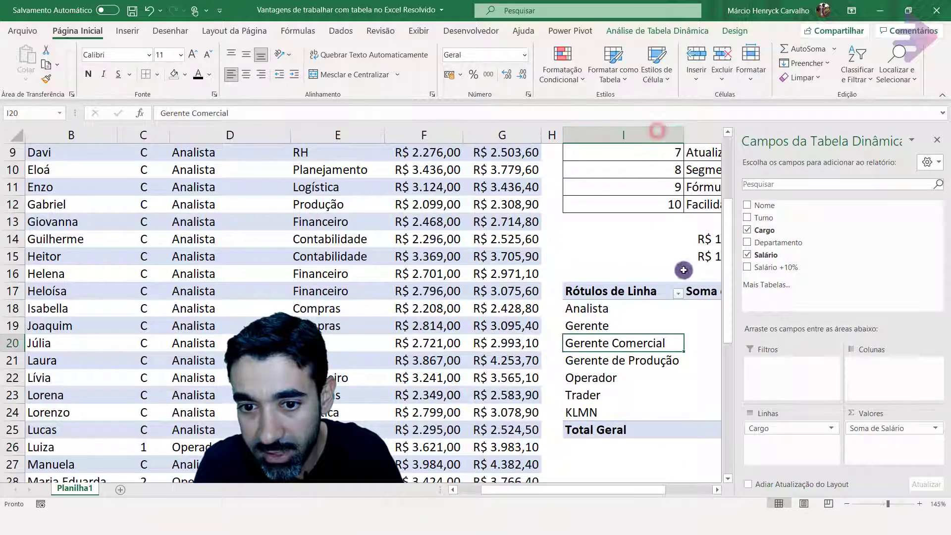
# Examine the KLMN row and its salary sum in the PivotTable.
pyautogui.moveTo(585, 412); pyautogui.dragTo(698, 412)
pyautogui.moveTo(658, 490); pyautogui.dragTo(692, 490)
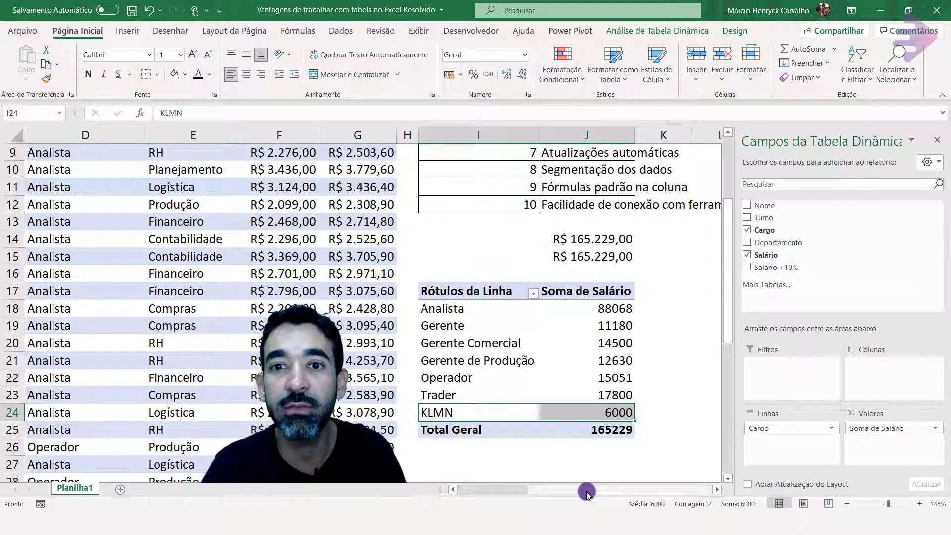
pyautogui.click(674, 305)
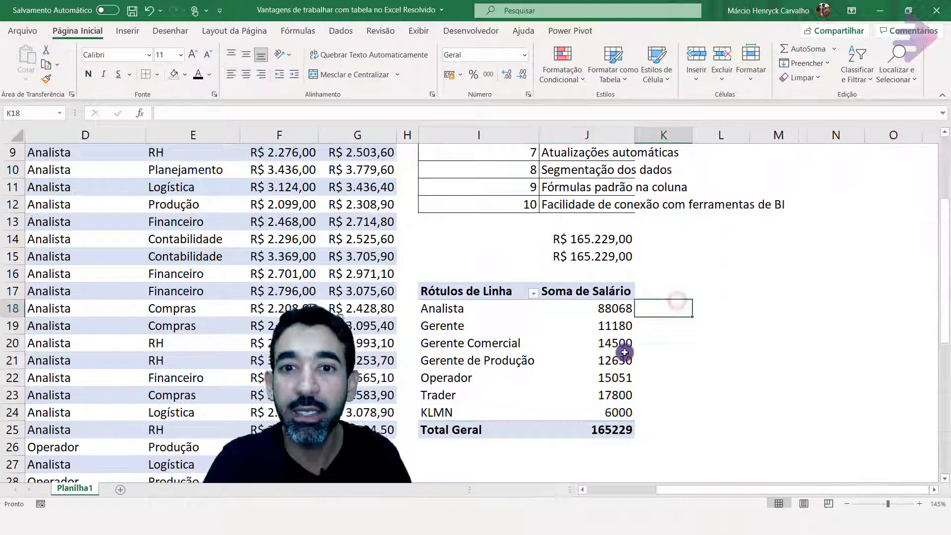
# Check the PivotTable's data source and keep the TabSalarios reference.
pyautogui.click(597, 347)
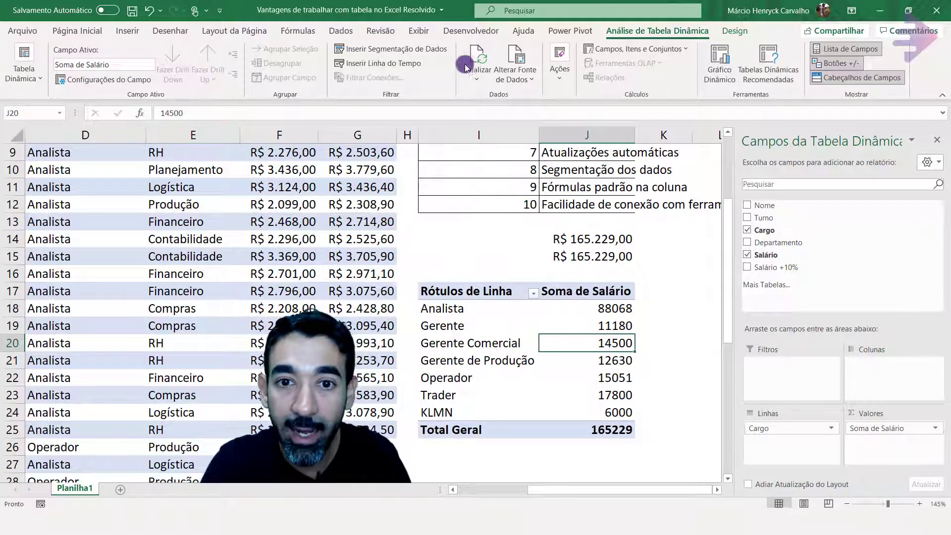
pyautogui.click(522, 66)
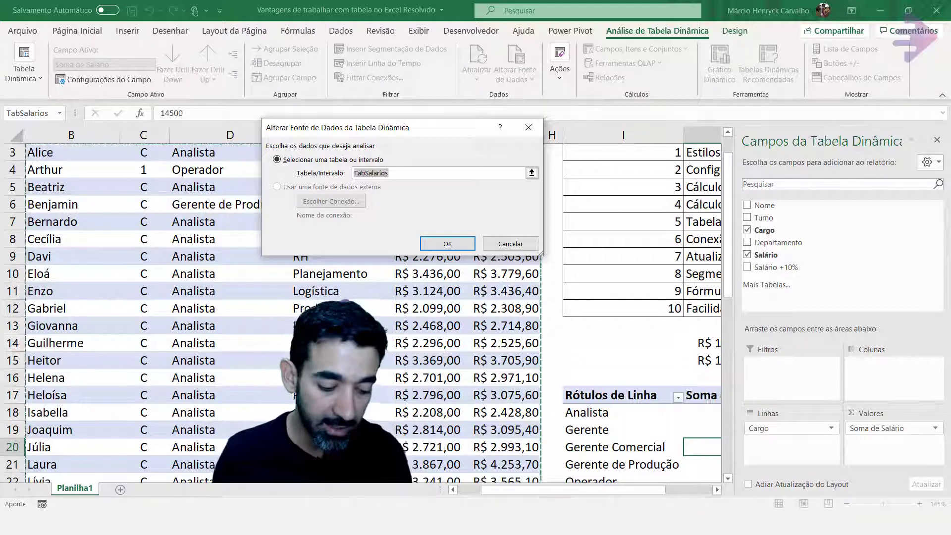
pyautogui.press('Return')
# Review the employee table down to the blank row below its last record and compare it with the PivotTable.
pyautogui.scroll(1, 343, 305)
pyautogui.click(343, 305)
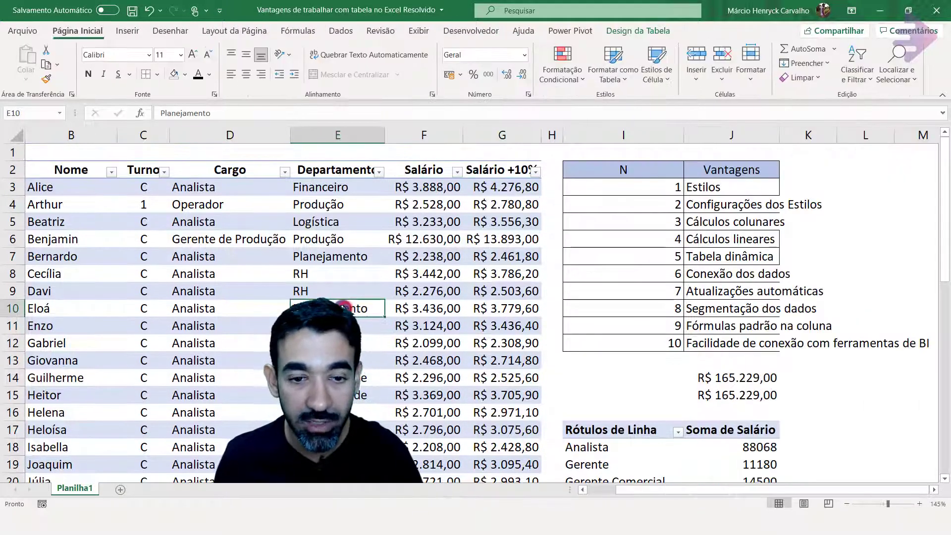
pyautogui.scroll(-13, 343, 306)
pyautogui.moveTo(519, 240); pyautogui.dragTo(42, 240)
pyautogui.scroll(13, 563, 283)
pyautogui.scroll(-4, 618, 323)
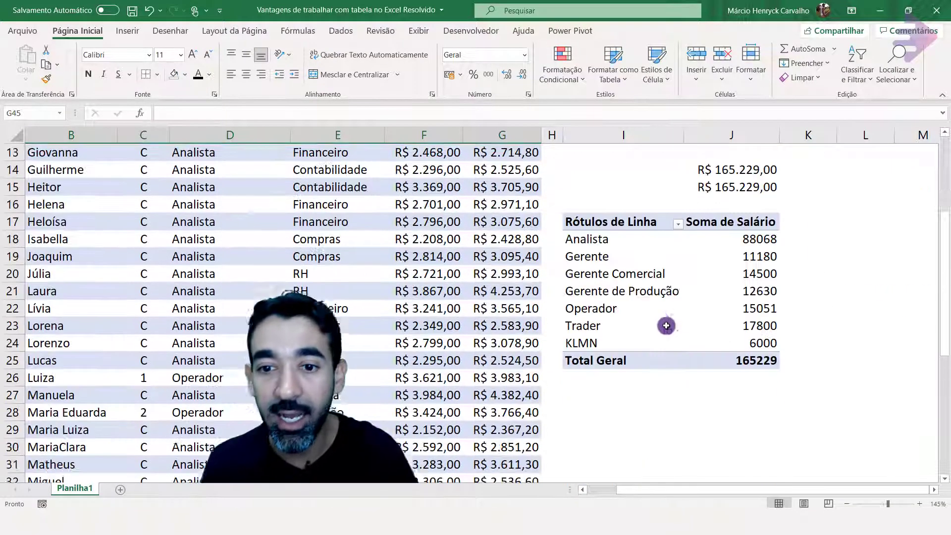
# Turn off automatic column width adjustment on refresh in the PivotTable options.
pyautogui.click(669, 308)
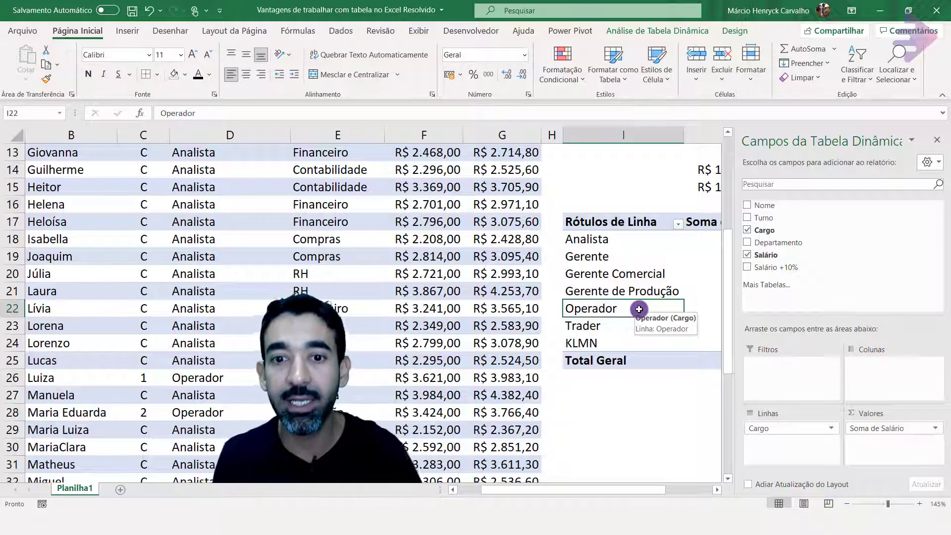
pyautogui.scroll(4, 639, 309)
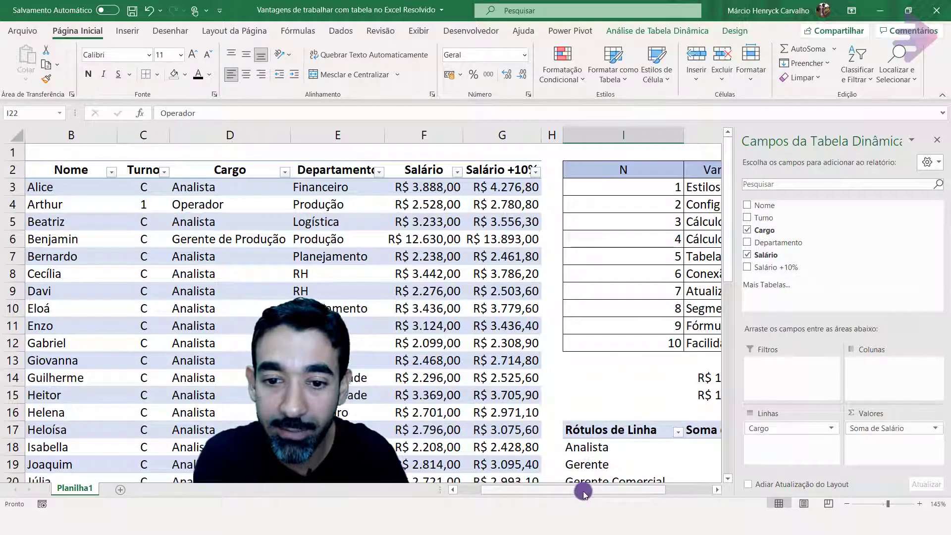
pyautogui.moveTo(583, 490); pyautogui.dragTo(616, 492)
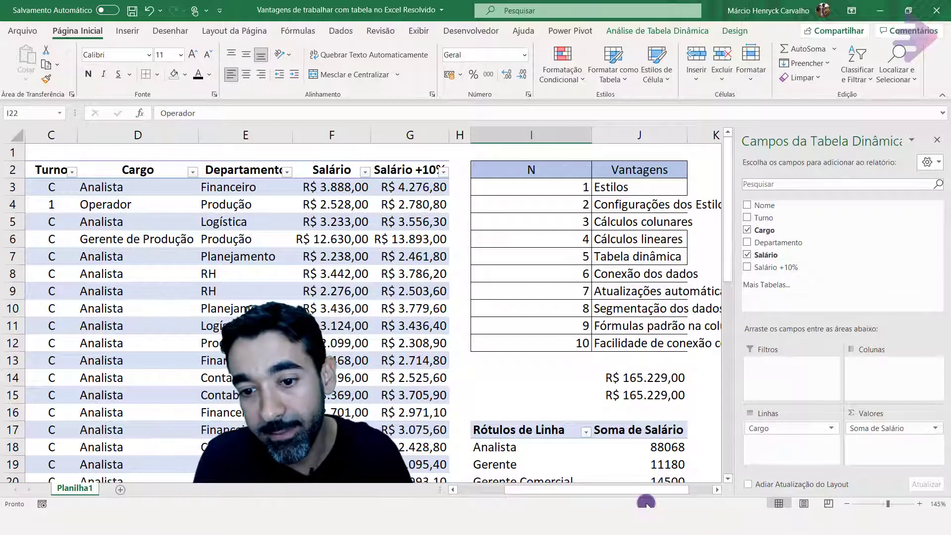
pyautogui.click(700, 491)
pyautogui.moveTo(635, 491); pyautogui.dragTo(549, 495)
pyautogui.scroll(-2, 531, 454)
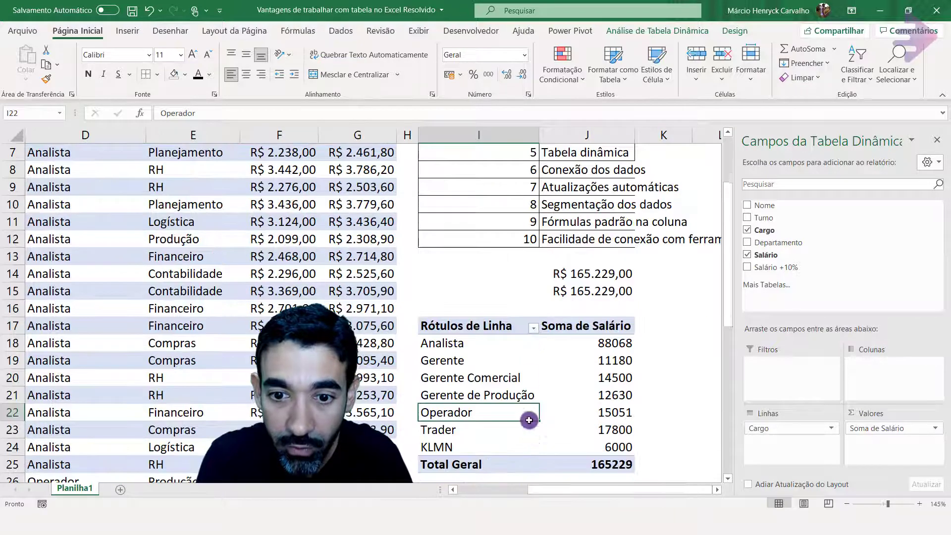
pyautogui.rightClick(527, 378)
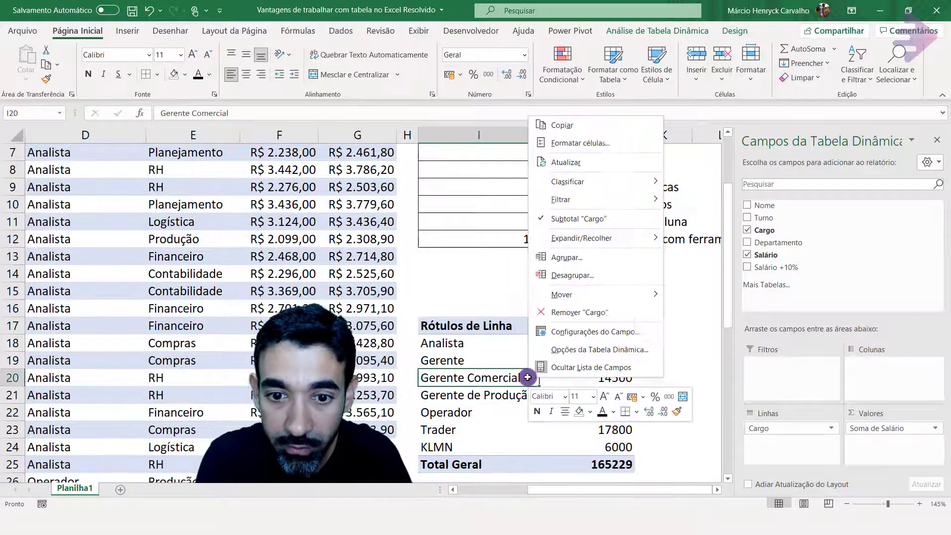
pyautogui.click(594, 351)
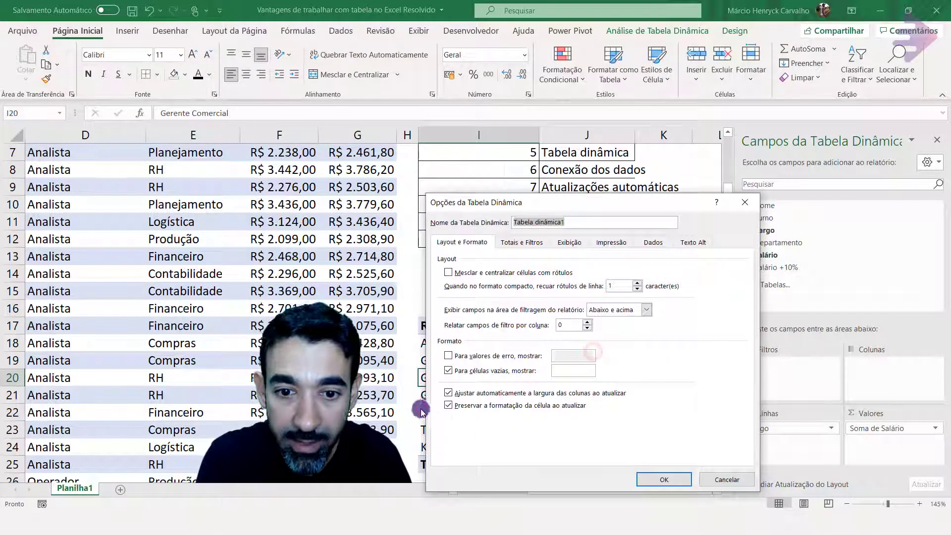
pyautogui.click(469, 394)
pyautogui.click(666, 480)
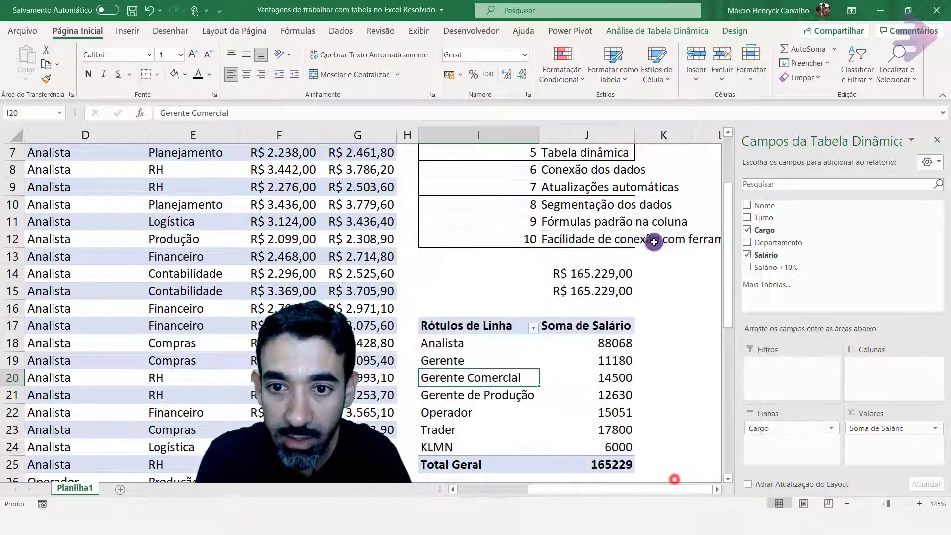
# AutoFit column J to its contents and select the advantage "Conexão dos dados" in J8.
pyautogui.doubleClick(634, 135)
pyautogui.scroll(1, 643, 371)
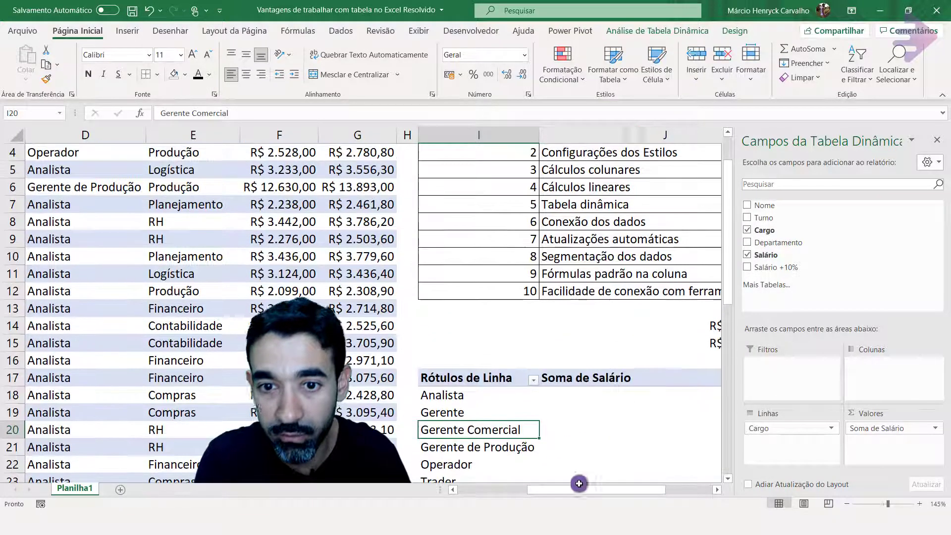
pyautogui.moveTo(578, 488); pyautogui.dragTo(609, 487)
pyautogui.scroll(1, 556, 361)
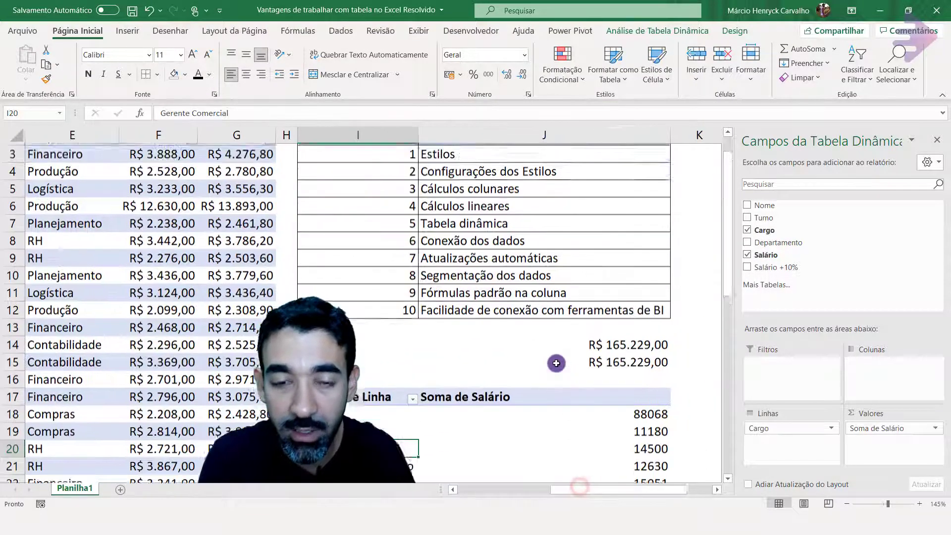
pyautogui.click(484, 274)
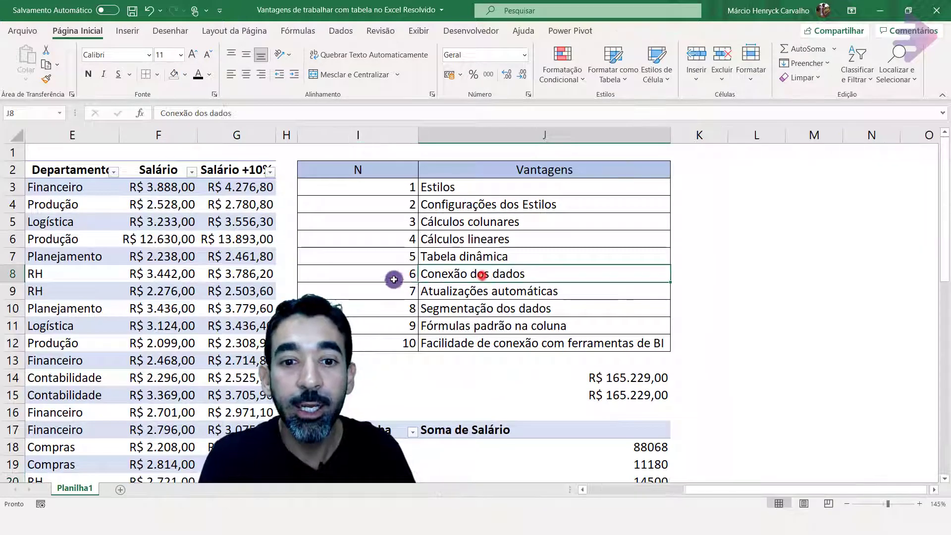
# Select the advantage row "Conexão dos dados" and check the name and properties of the employee table.
pyautogui.moveTo(393, 273); pyautogui.dragTo(452, 275)
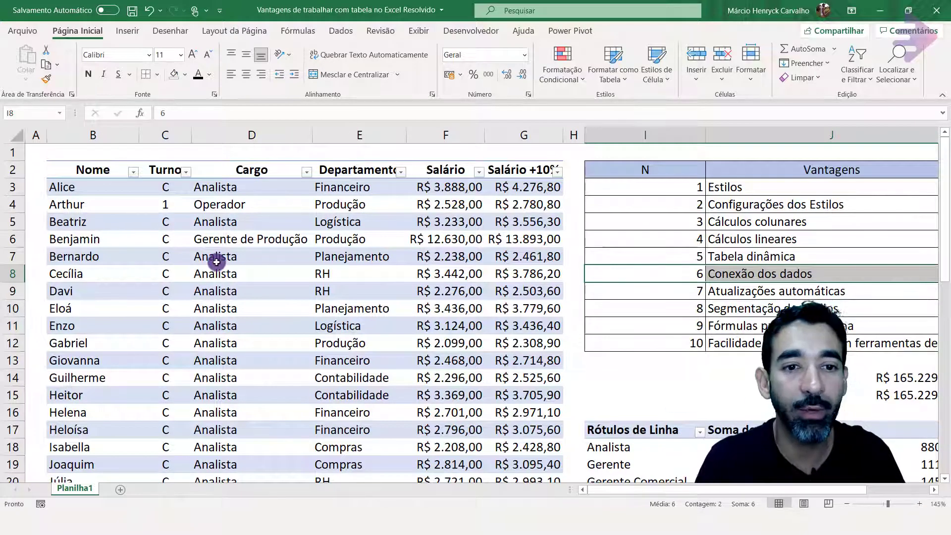
pyautogui.click(226, 237)
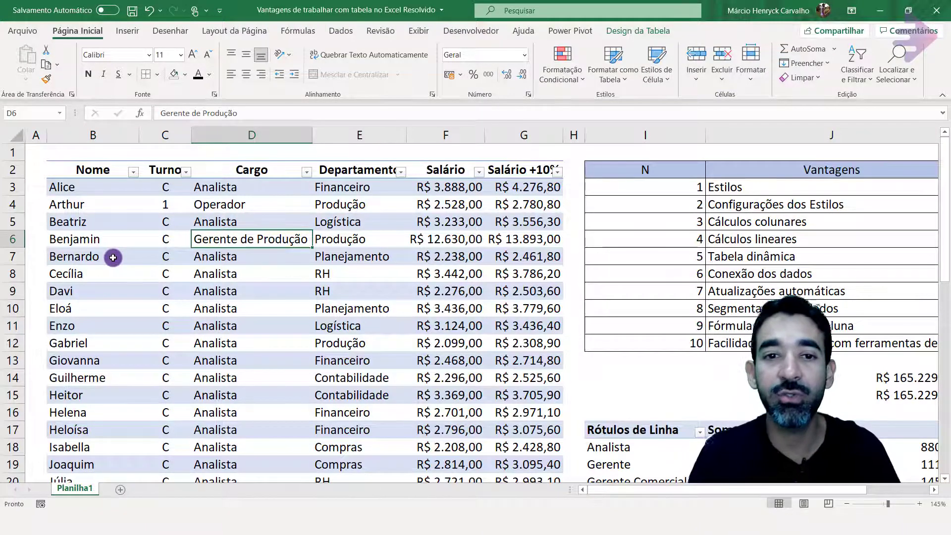
pyautogui.click(80, 168)
pyautogui.click(639, 31)
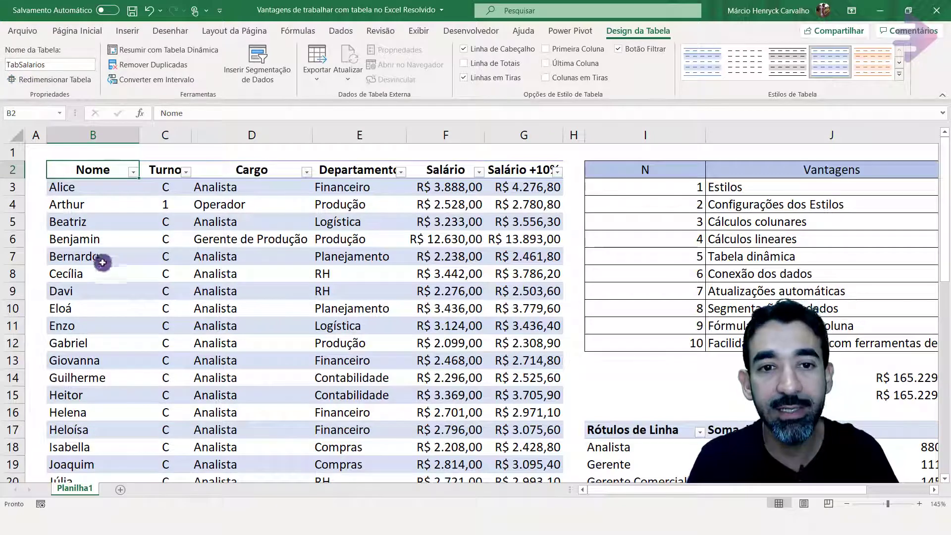
# Select the Nome column's data from B3 to its last record, review its extent, and inspect the salary sum formula in J14.
pyautogui.click(216, 188)
pyautogui.click(80, 187)
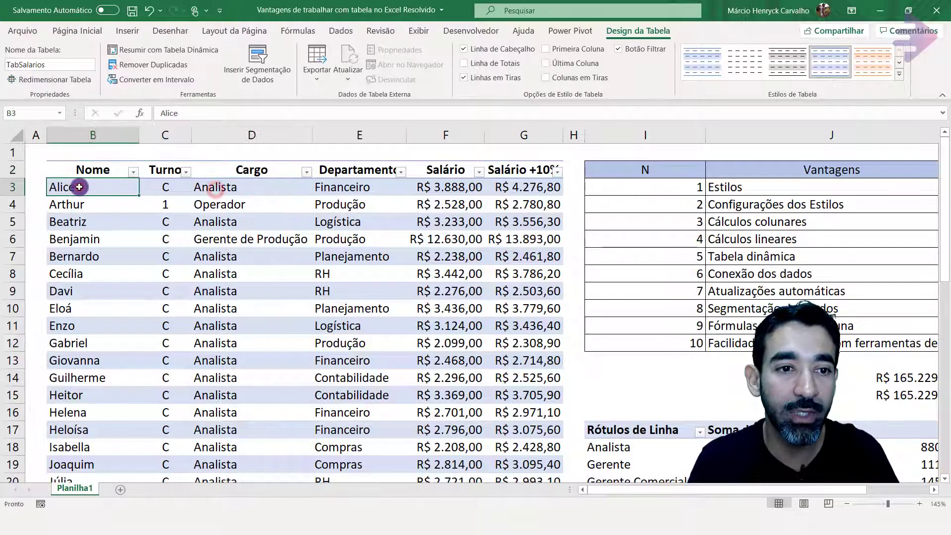
pyautogui.hotkey('ctrl', 'shift', 'Down')
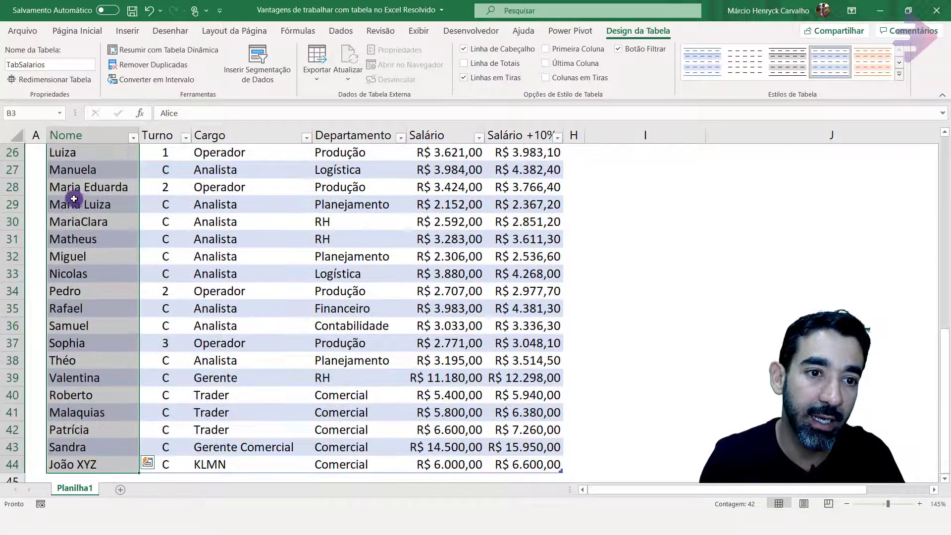
pyautogui.scroll(8, 72, 196)
pyautogui.scroll(-13, 72, 198)
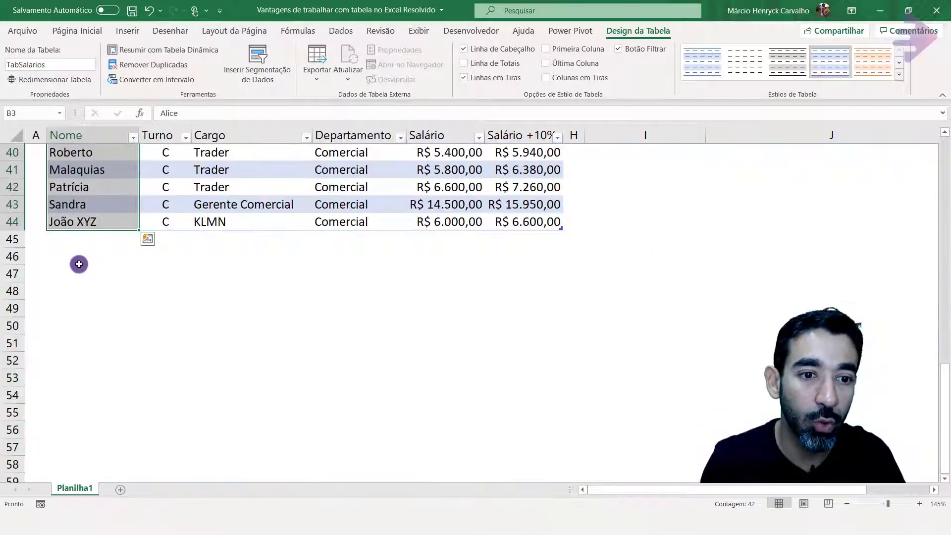
pyautogui.scroll(13, 79, 263)
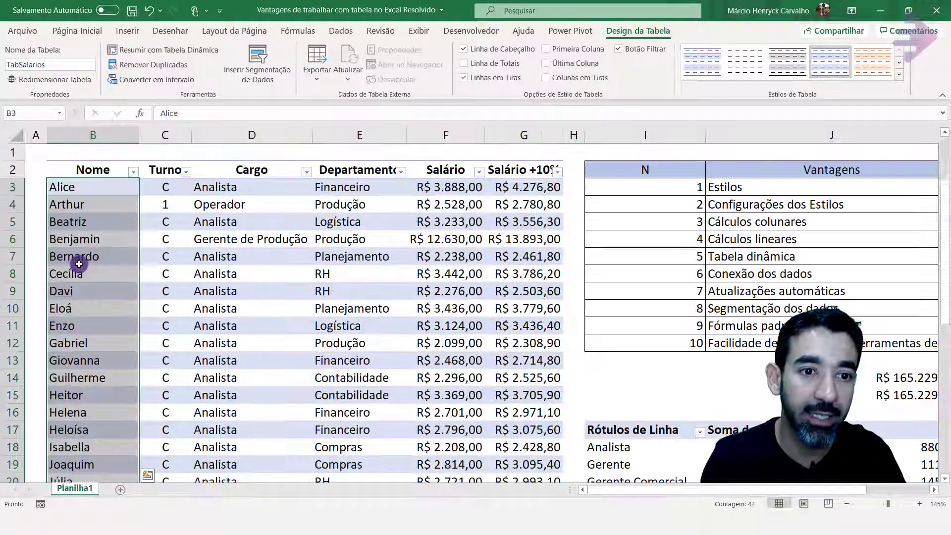
pyautogui.click(98, 168)
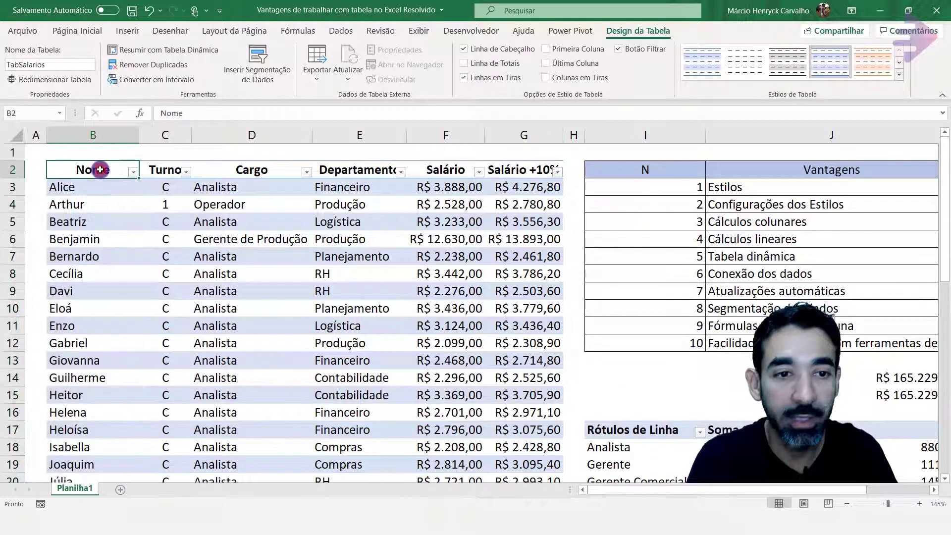
pyautogui.click(906, 379)
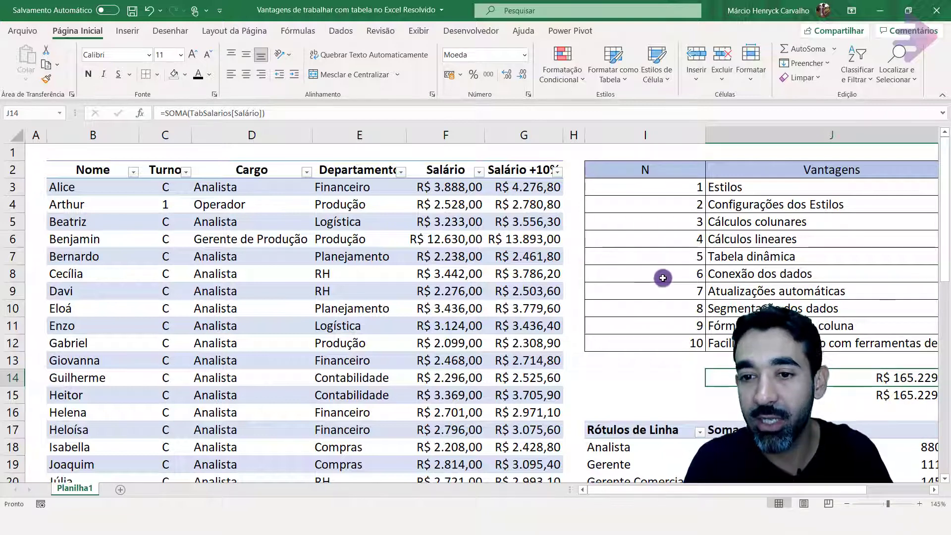
# Select the advantage row "Atualizações automáticas" and compare the employee table with the PivotTable.
pyautogui.moveTo(708, 291); pyautogui.dragTo(674, 290)
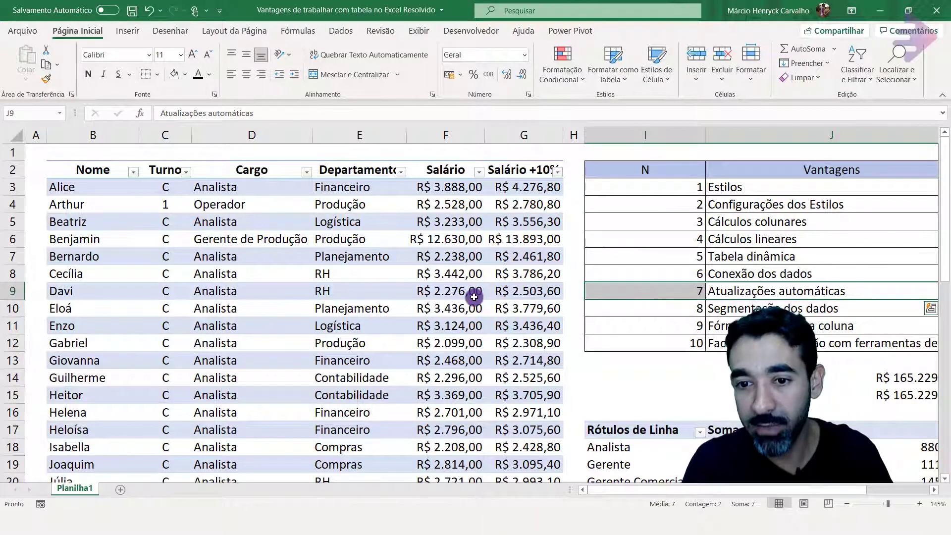
pyautogui.scroll(-3, 471, 297)
pyautogui.scroll(3, 282, 270)
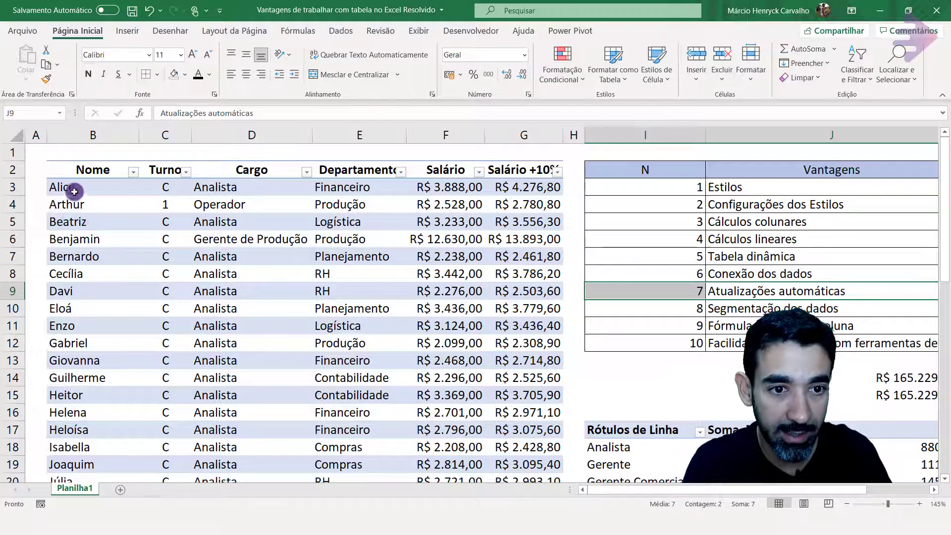
pyautogui.scroll(-3, 678, 321)
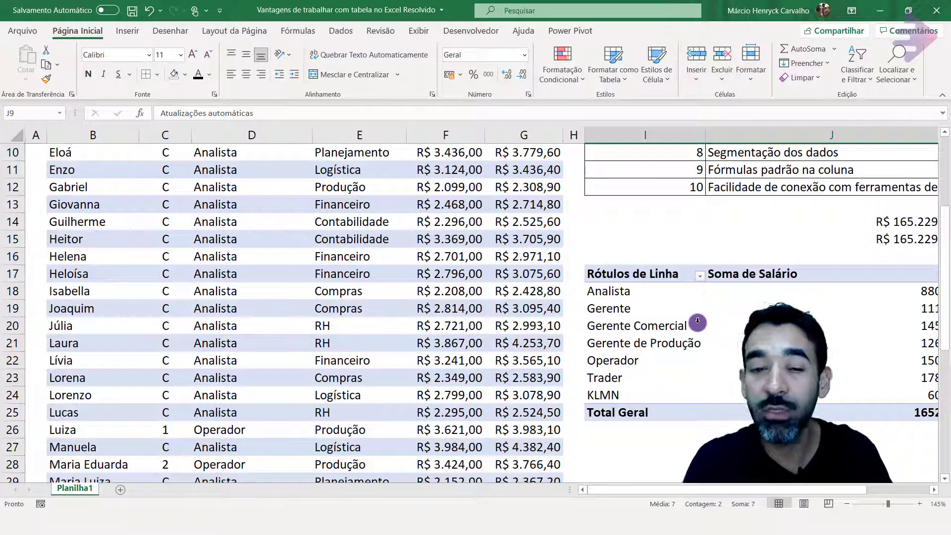
pyautogui.scroll(3, 698, 322)
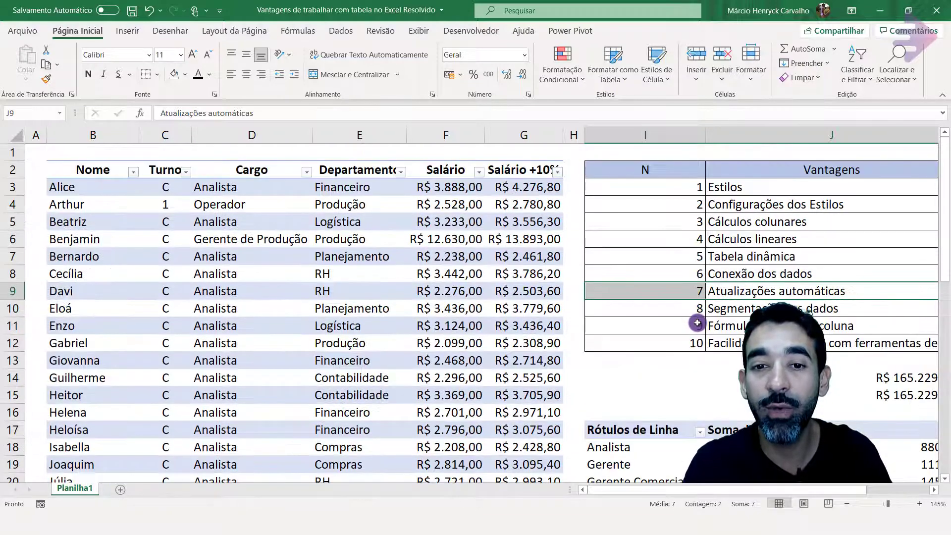
pyautogui.scroll(-4, 698, 323)
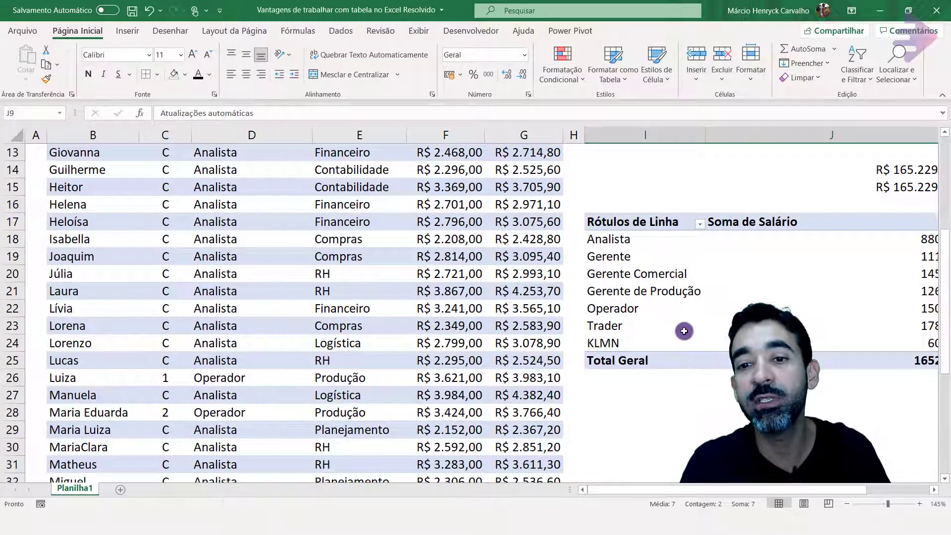
pyautogui.click(662, 312)
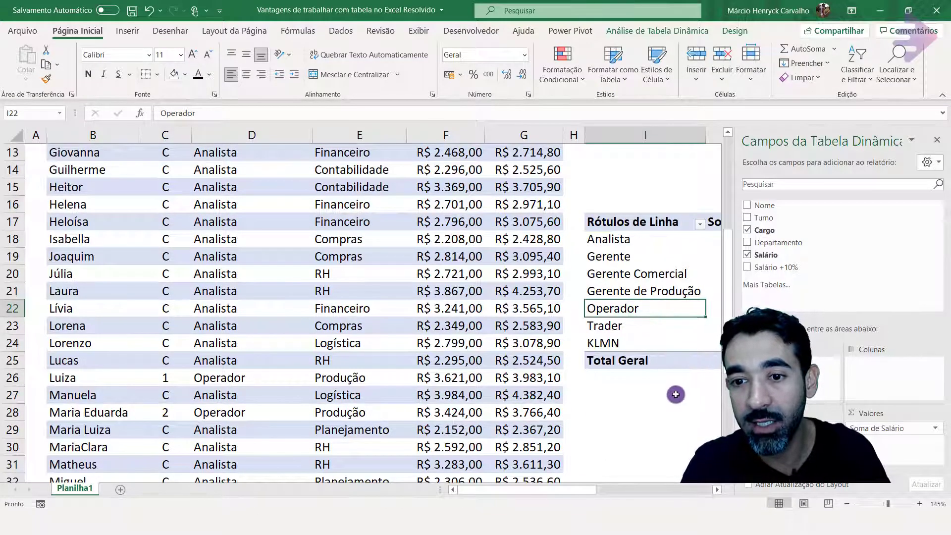
pyautogui.scroll(4, 675, 394)
pyautogui.click(642, 382)
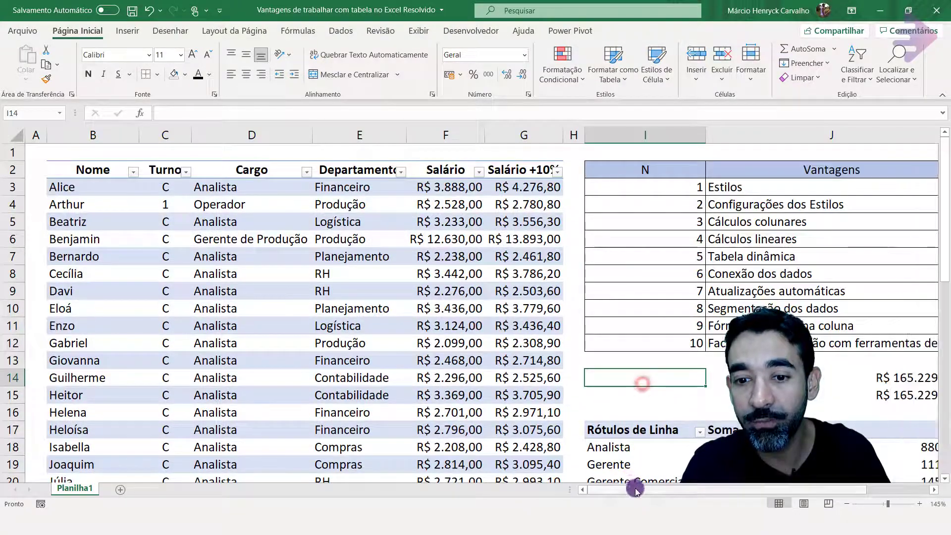
pyautogui.moveTo(636, 490)
pyautogui.mouseDown()
pyautogui.moveTo(651, 489)
pyautogui.moveTo(641, 488)
pyautogui.mouseUp()
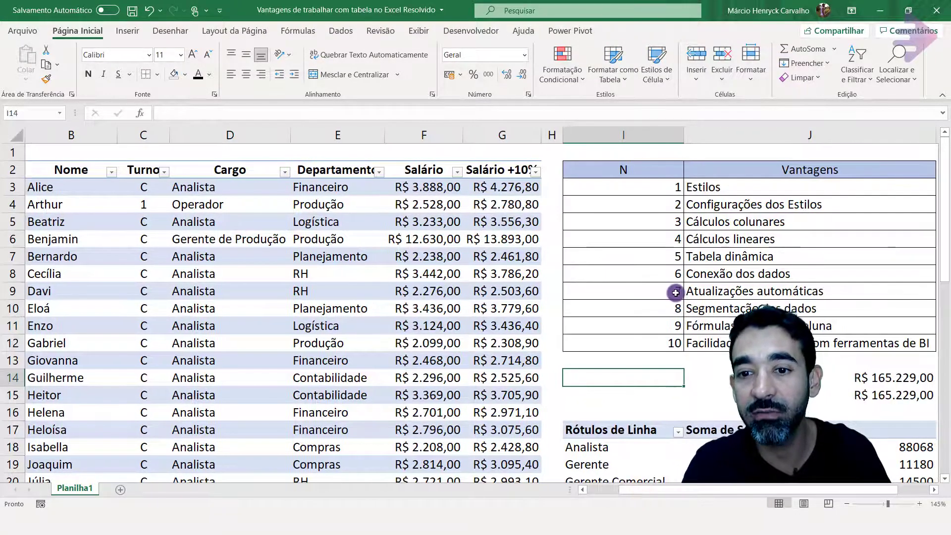
pyautogui.moveTo(723, 290); pyautogui.dragTo(639, 291)
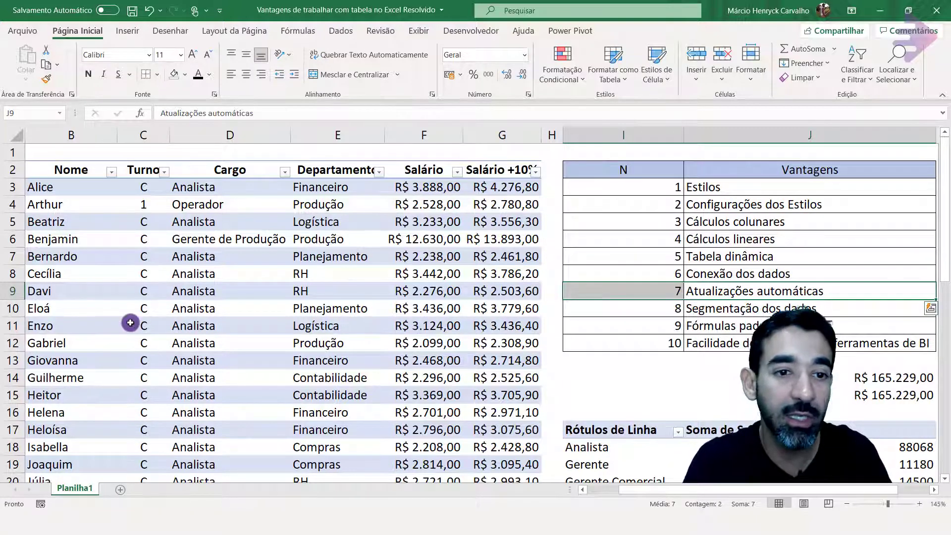
# Select the employee table's last record, B44:G44.
pyautogui.scroll(-13, 130, 323)
pyautogui.click(57, 239)
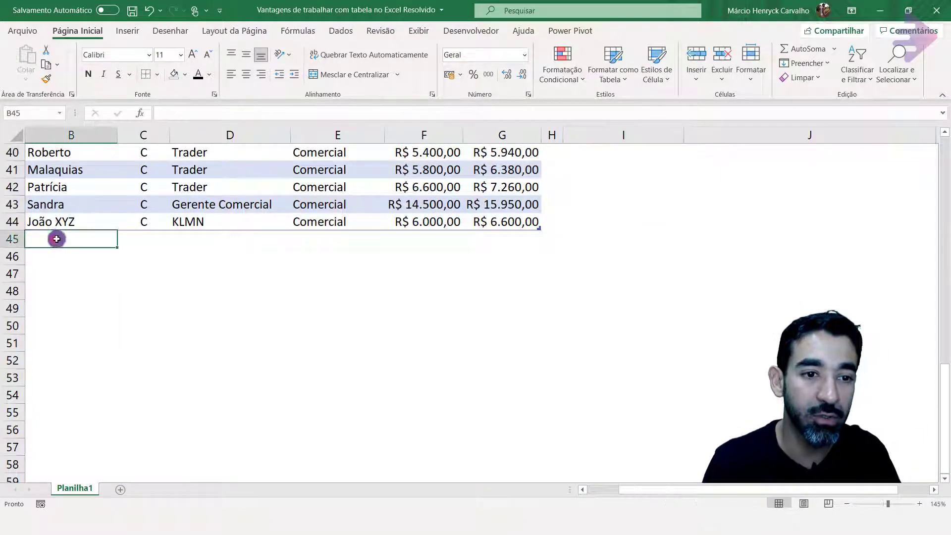
pyautogui.moveTo(46, 221); pyautogui.dragTo(500, 218)
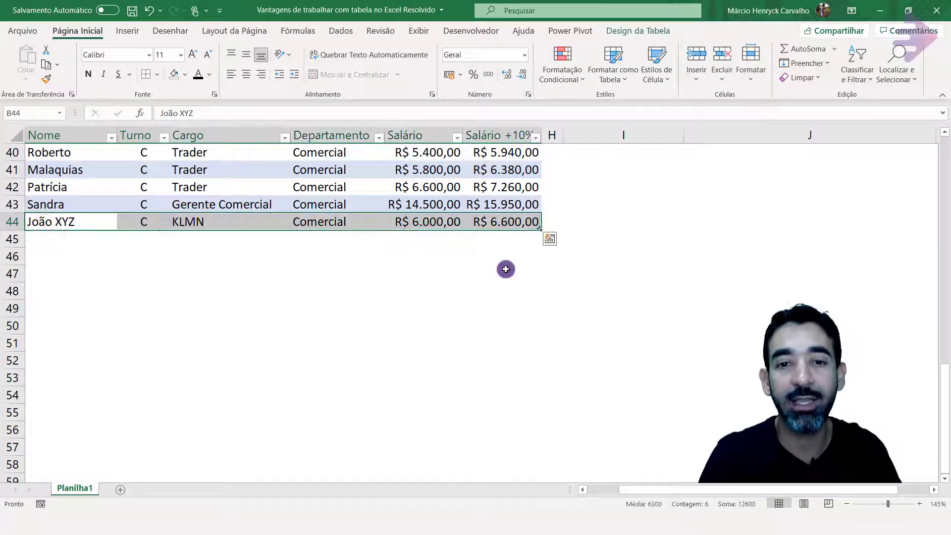
# Enter the test text "skjkjdf" in B46, one blank row below the table, and delete it.
pyautogui.click(99, 244)
pyautogui.click(93, 256)
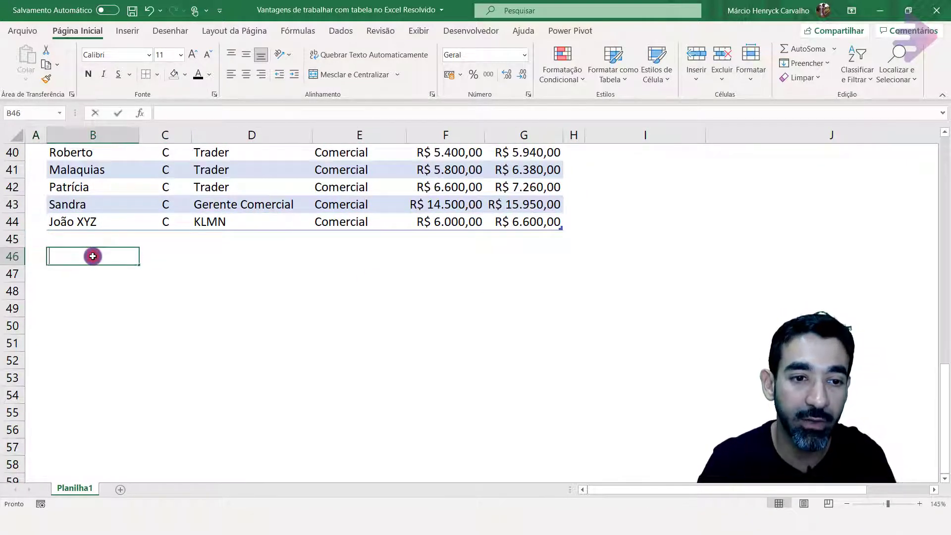
pyautogui.write('skjkjdf')
pyautogui.press('Return')
pyautogui.click(93, 256)
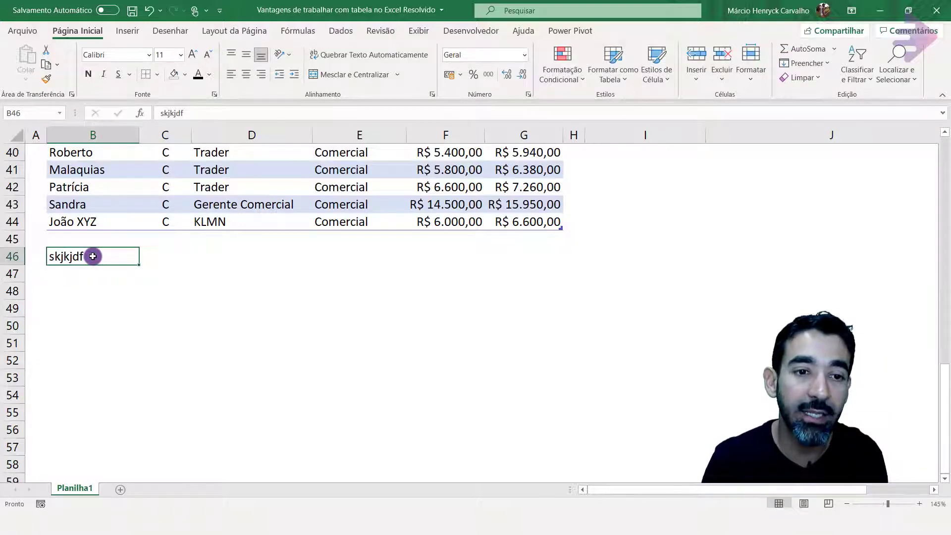
pyautogui.press('Delete')
# Enter "falksjhfalksj" in B45 directly below the table and undo only the automatic table expansion.
pyautogui.press('Up')
pyautogui.write('falksjhfalksj')
pyautogui.press('Return')
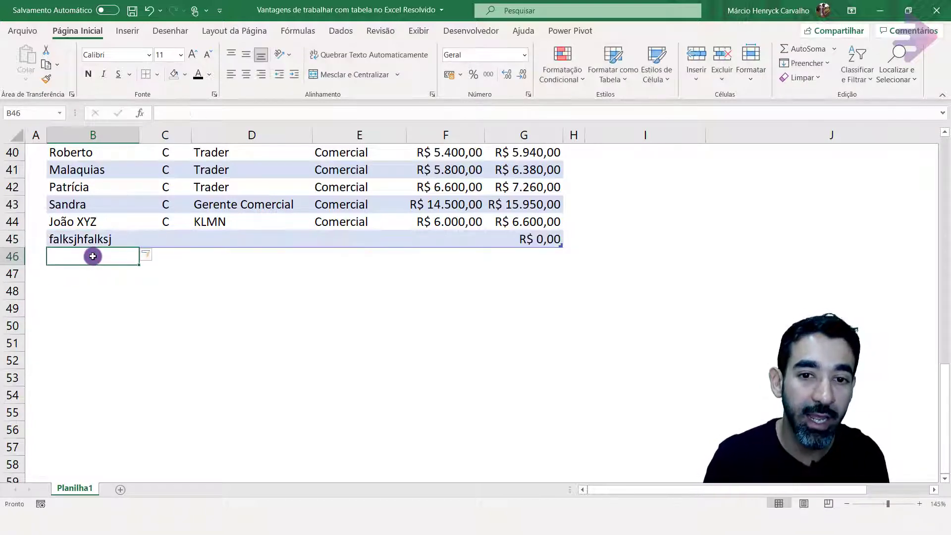
pyautogui.hotkey('ctrl', 'z')
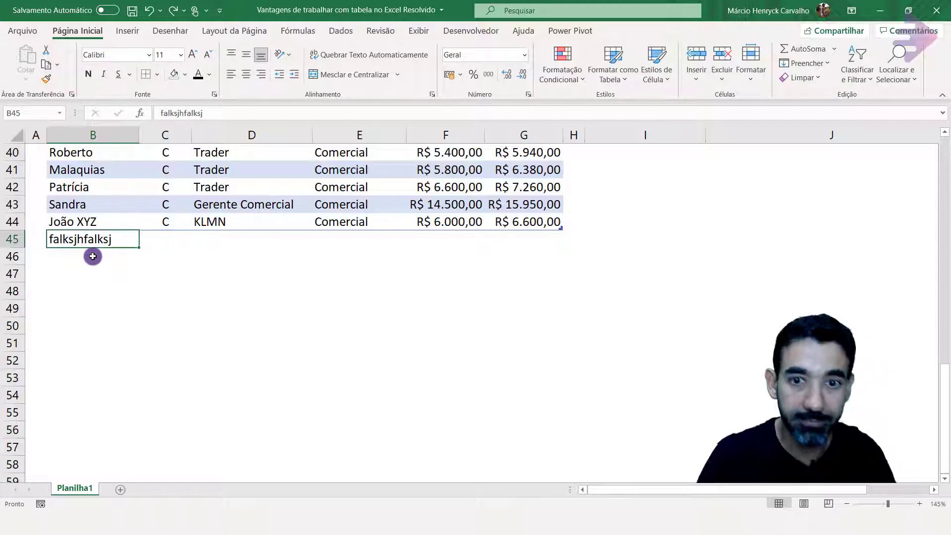
# Return to the advantages list and select the row "Segmentação dos dados" in I10:J10.
pyautogui.scroll(13, 391, 226)
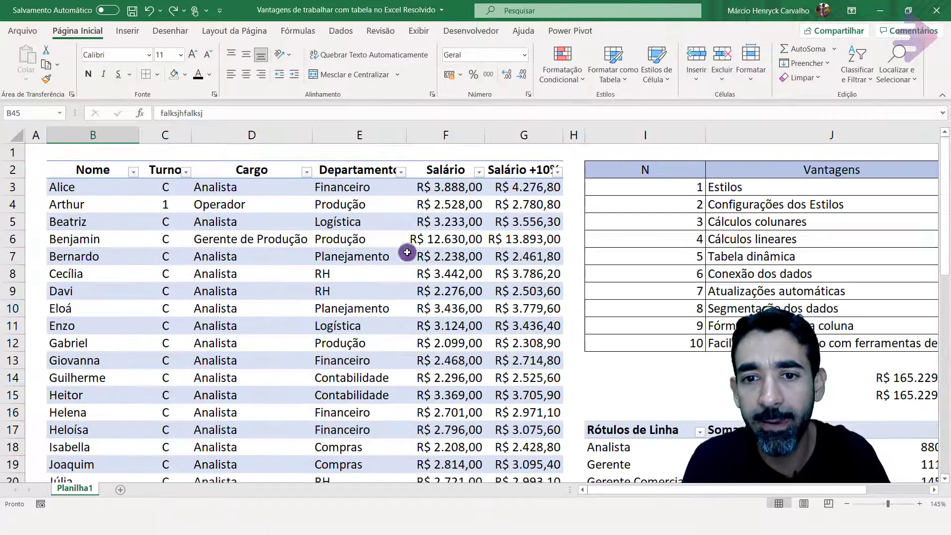
pyautogui.click(748, 296)
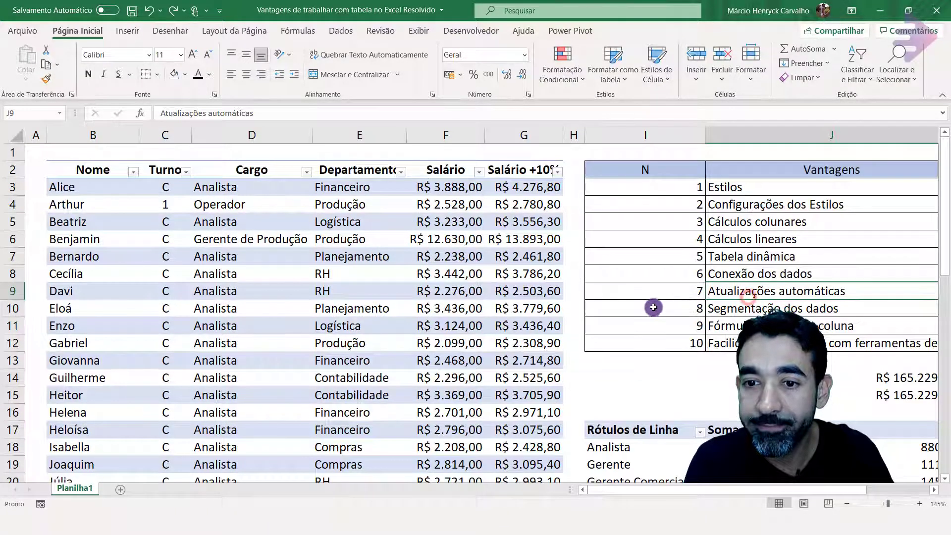
pyautogui.moveTo(653, 308); pyautogui.dragTo(753, 308)
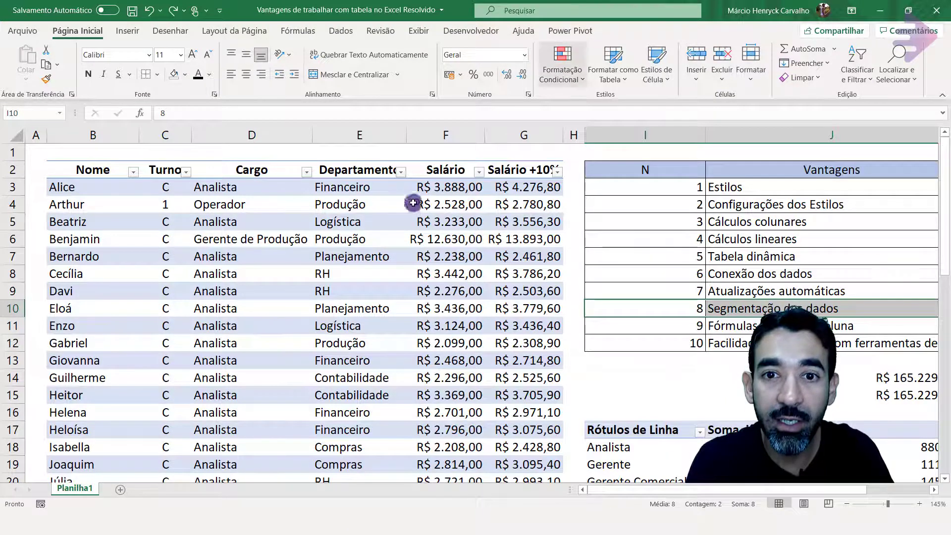
# Insert a Departamento slicer for the employee table and place it beside the table, over column I from row 2.
pyautogui.click(358, 205)
pyautogui.click(624, 40)
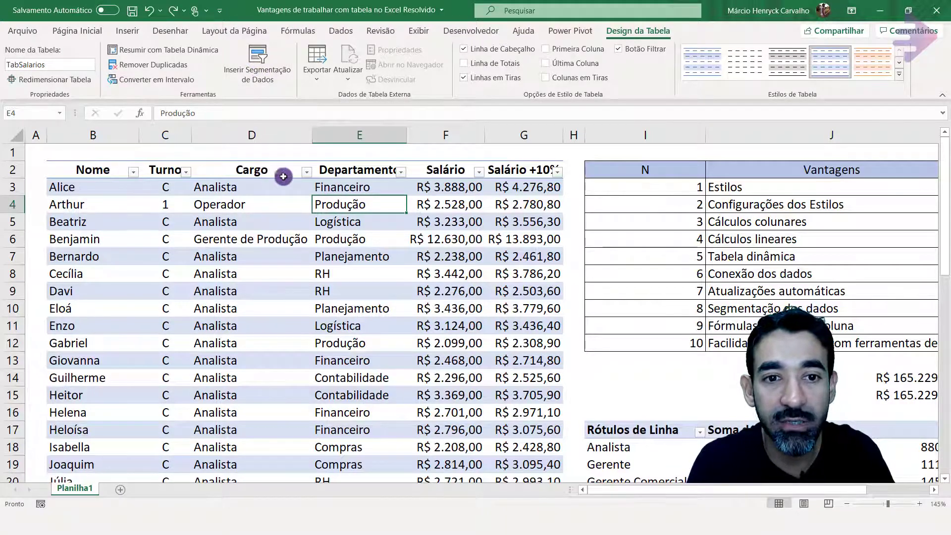
pyautogui.click(252, 60)
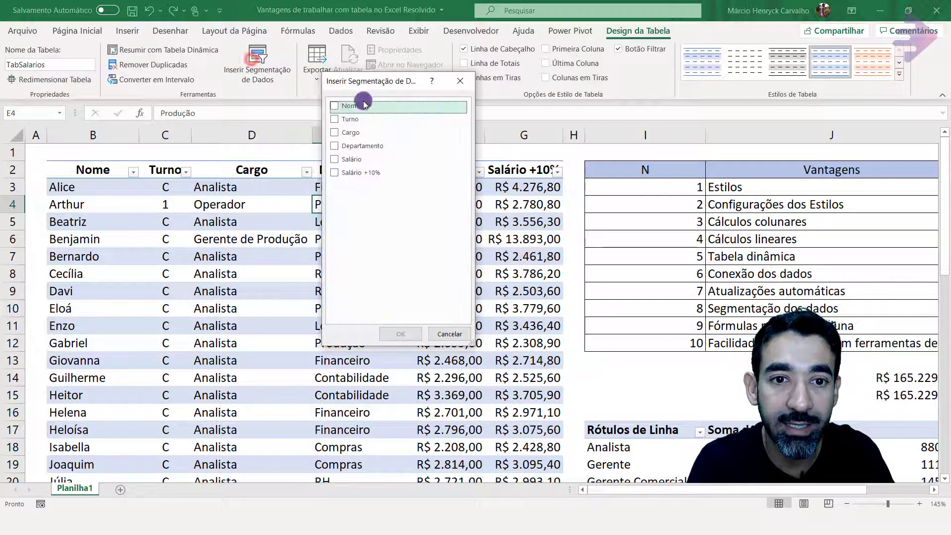
pyautogui.moveTo(369, 78); pyautogui.dragTo(501, 156)
pyautogui.click(456, 237)
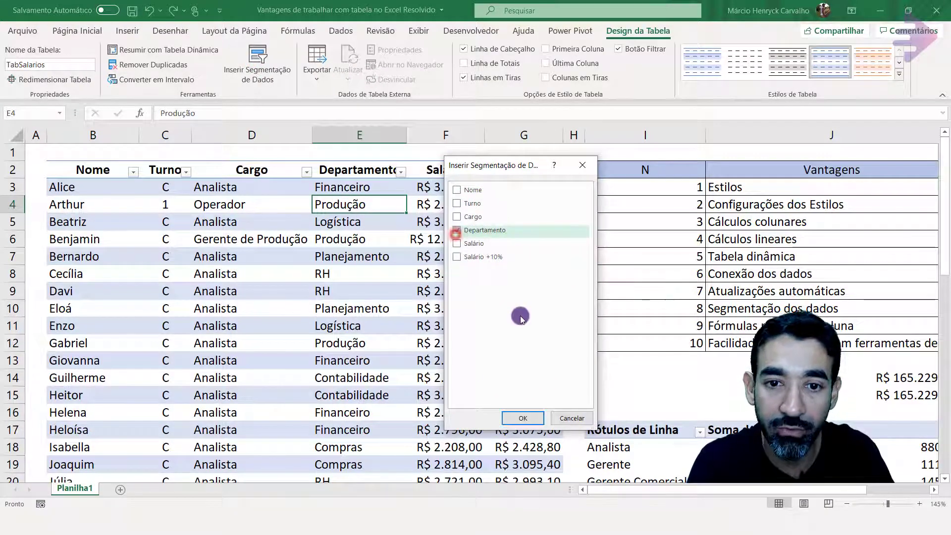
pyautogui.click(522, 418)
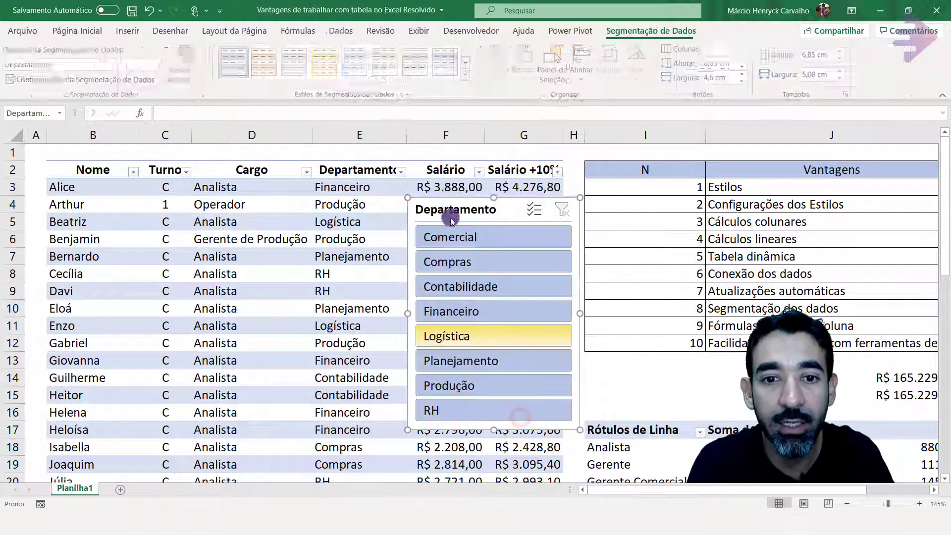
pyautogui.moveTo(467, 220); pyautogui.dragTo(629, 173)
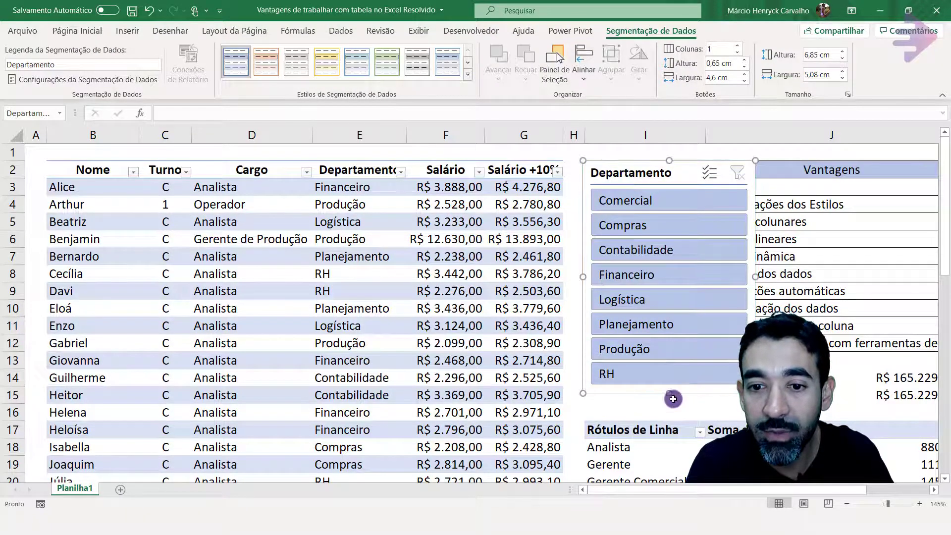
# Try the slicer with the departments Comercial and Compras, and leave the employee table filtered by Comercial.
pyautogui.click(626, 203)
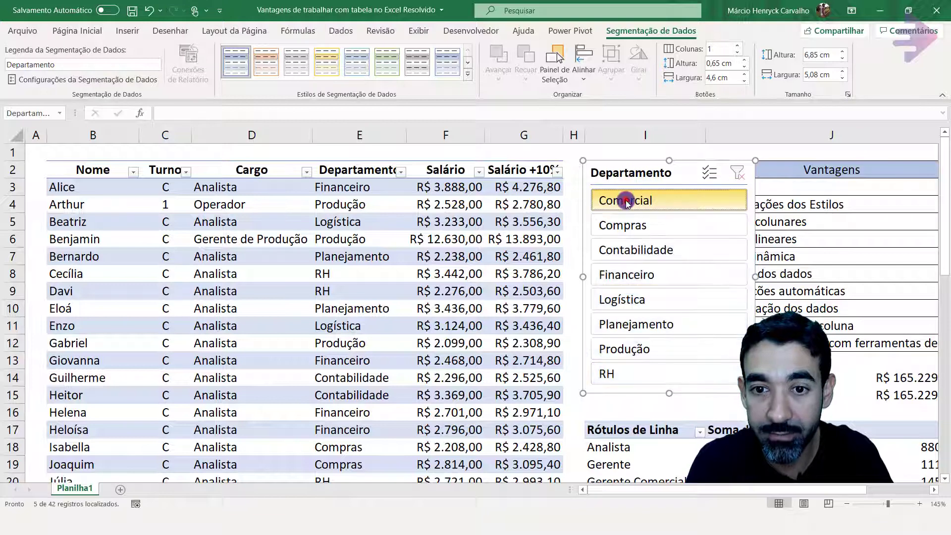
pyautogui.click(630, 228)
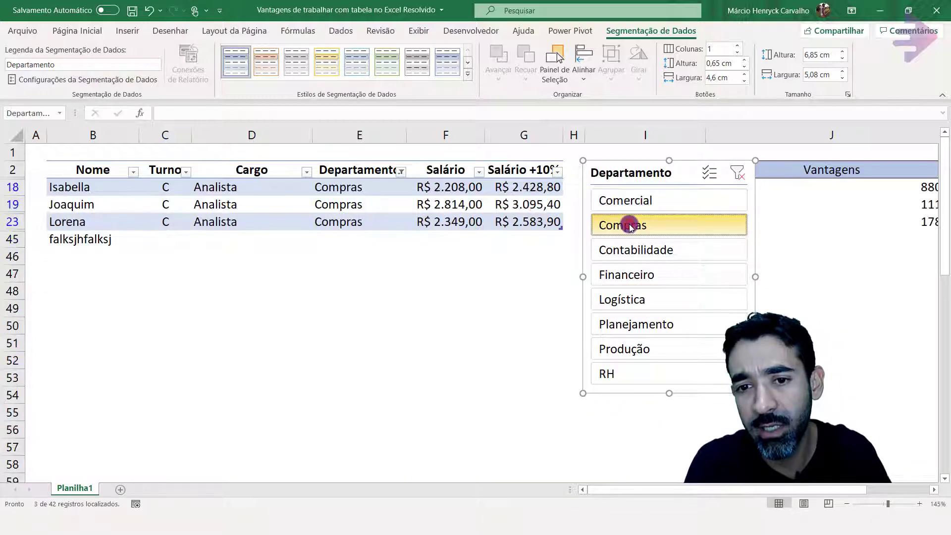
pyautogui.click(650, 201)
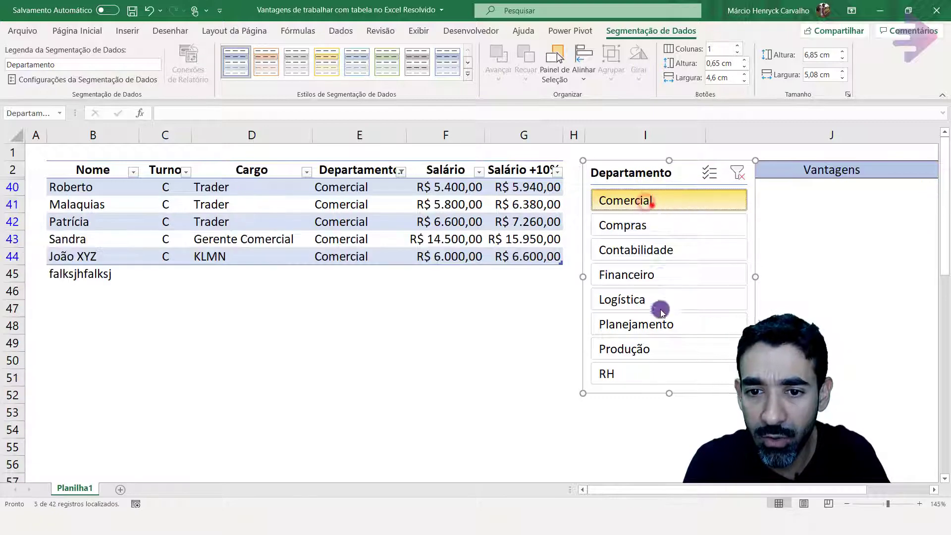
# Select all departments from Comercial to RH in the slicer and move it beside the advantages list, starting at column K.
pyautogui.moveTo(652, 204); pyautogui.dragTo(657, 371)
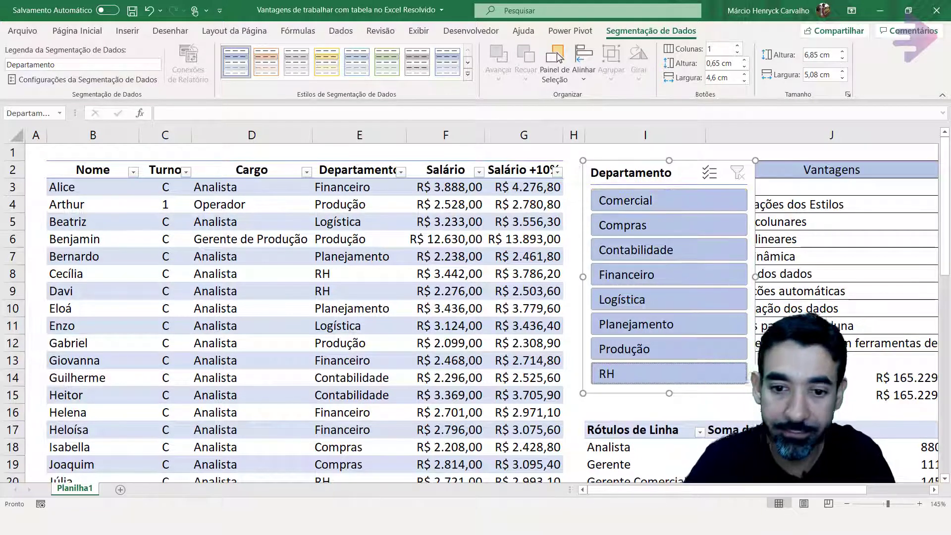
pyautogui.hscroll(2, 604, 492)
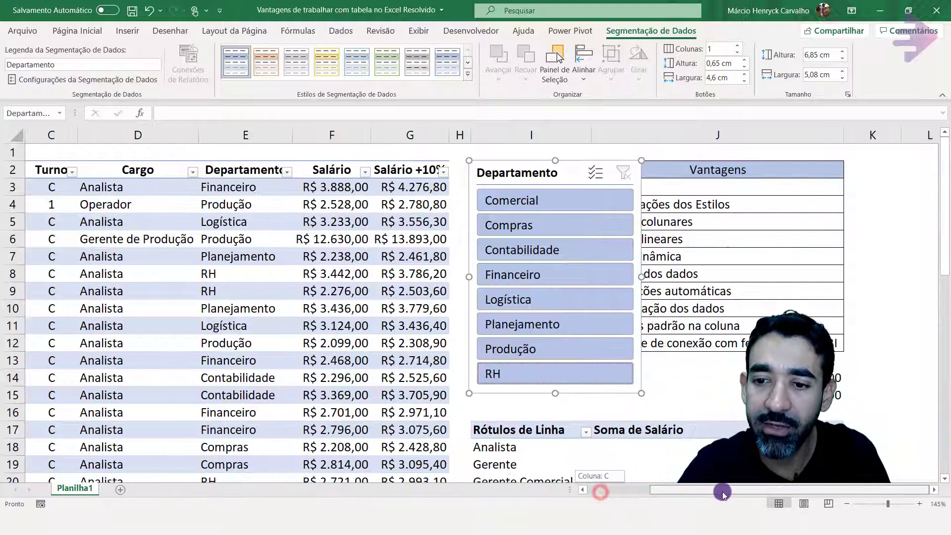
pyautogui.moveTo(495, 176); pyautogui.dragTo(881, 176)
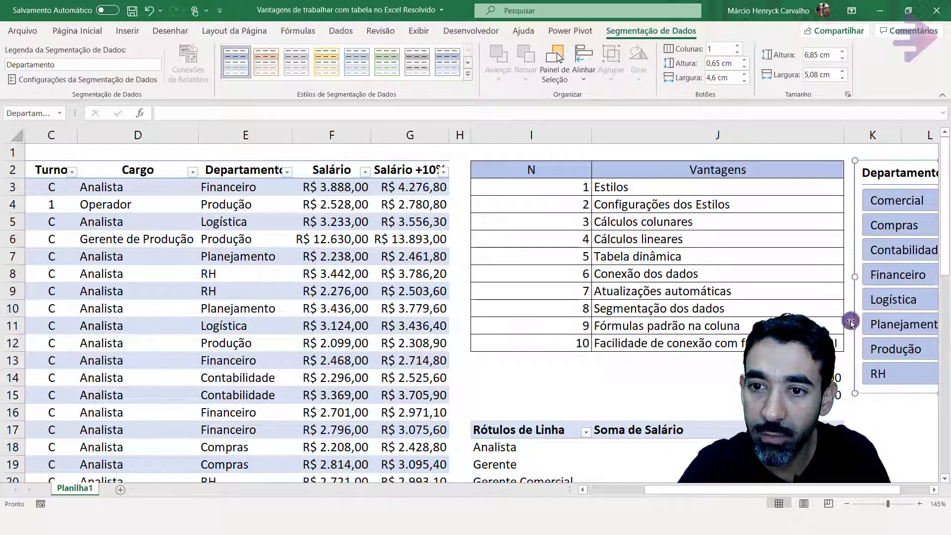
pyautogui.moveTo(871, 493); pyautogui.dragTo(525, 500)
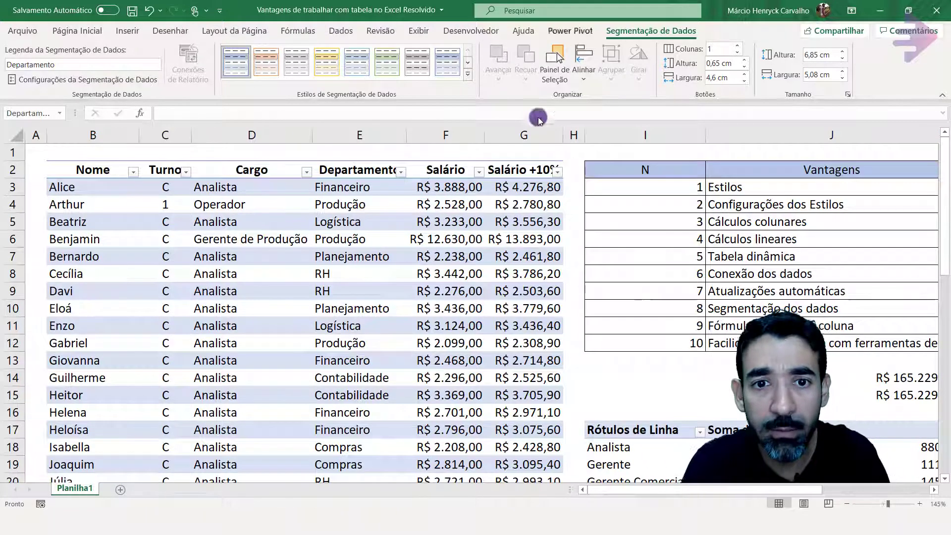
# Widen the Salário +10% column to fit its header and select the advantages row "Fórmulas padrão na coluna" in I11:J11.
pyautogui.click(314, 211)
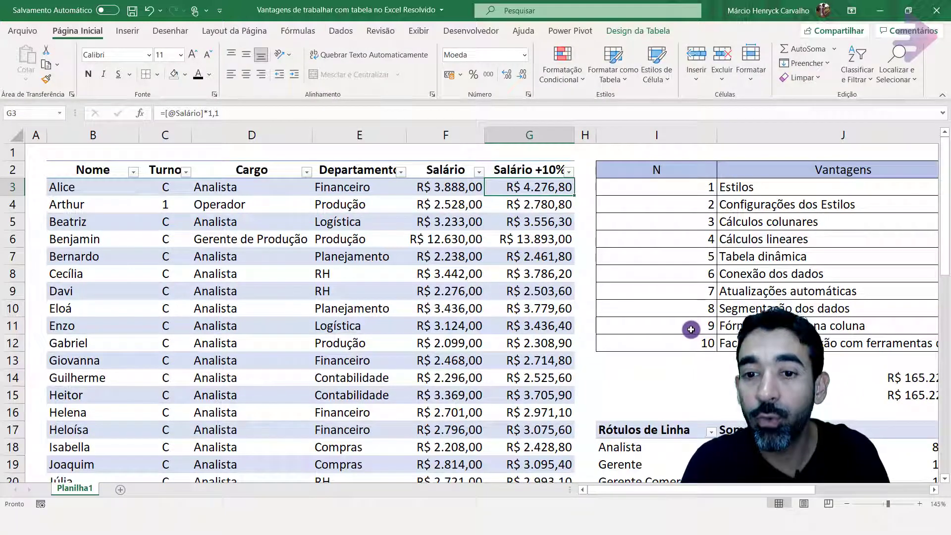
pyautogui.moveTo(690, 329); pyautogui.dragTo(772, 328)
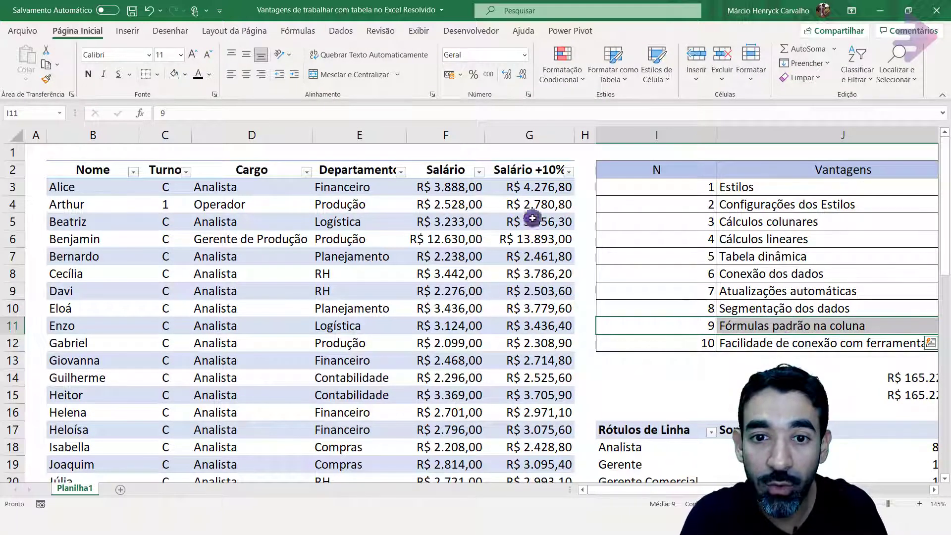
# Examine the formula in G3, the first cell of the Salário +10% column, and leave it as it is.
pyautogui.click(527, 184)
pyautogui.click(230, 112)
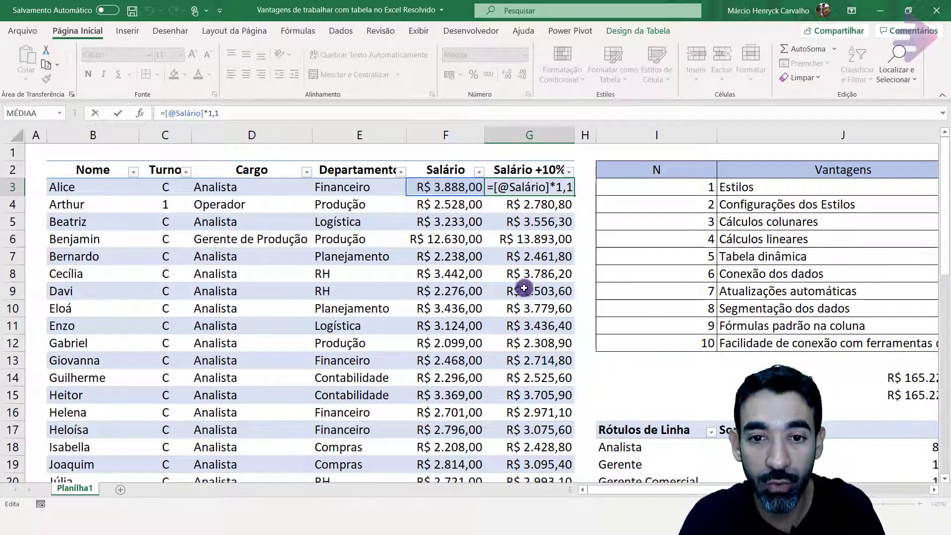
pyautogui.hotkey('ctrl', 'Return')
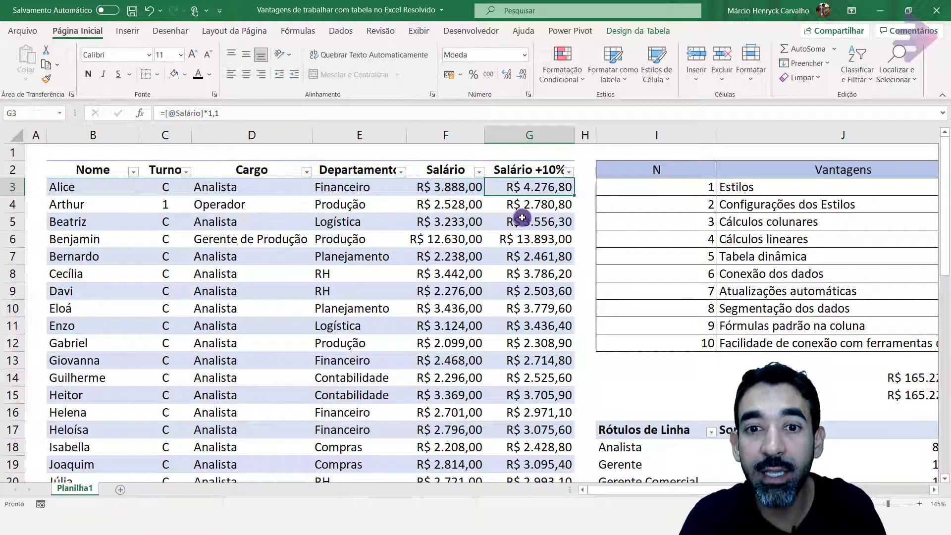
pyautogui.click(546, 277)
pyautogui.click(224, 113)
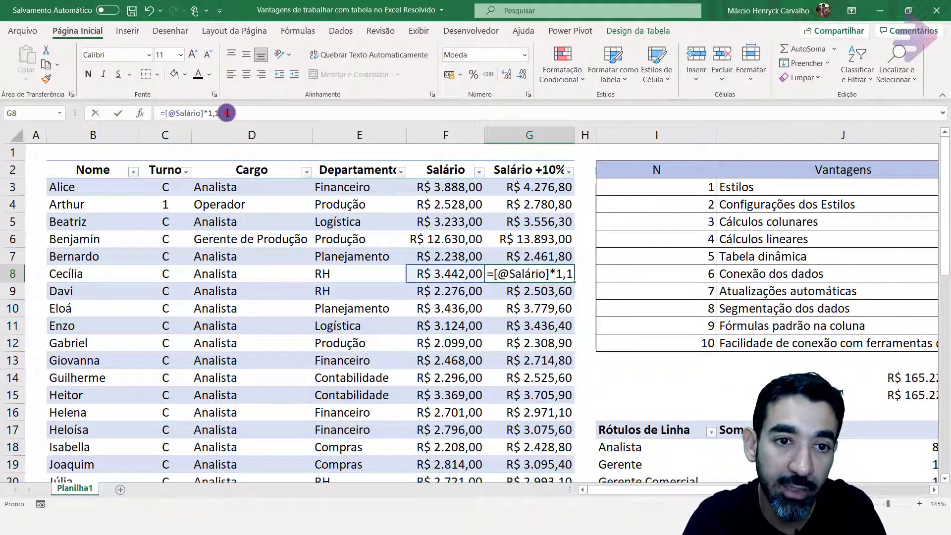
pyautogui.press('BackSpace')
pyautogui.write('2')
pyautogui.hotkey('ctrl', 'Return')
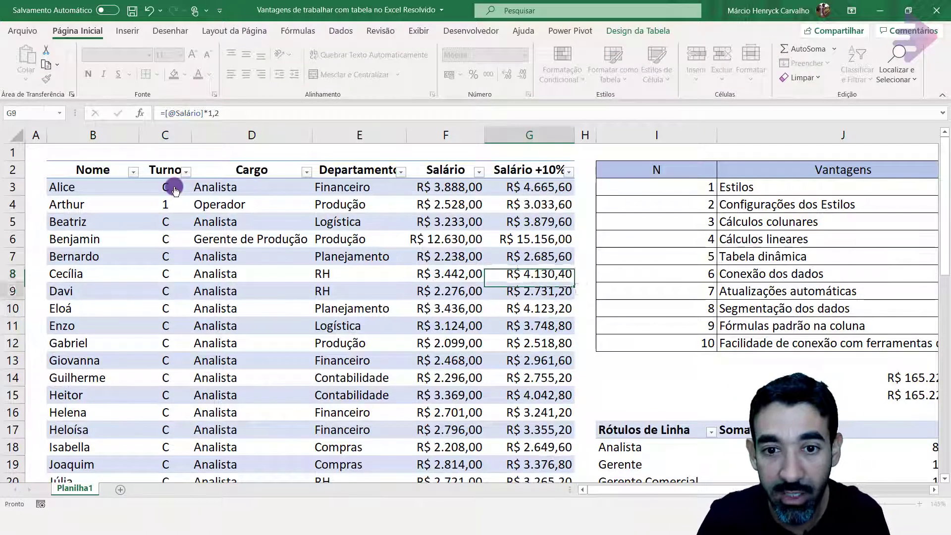
pyautogui.hotkey('ctrl', 'z')
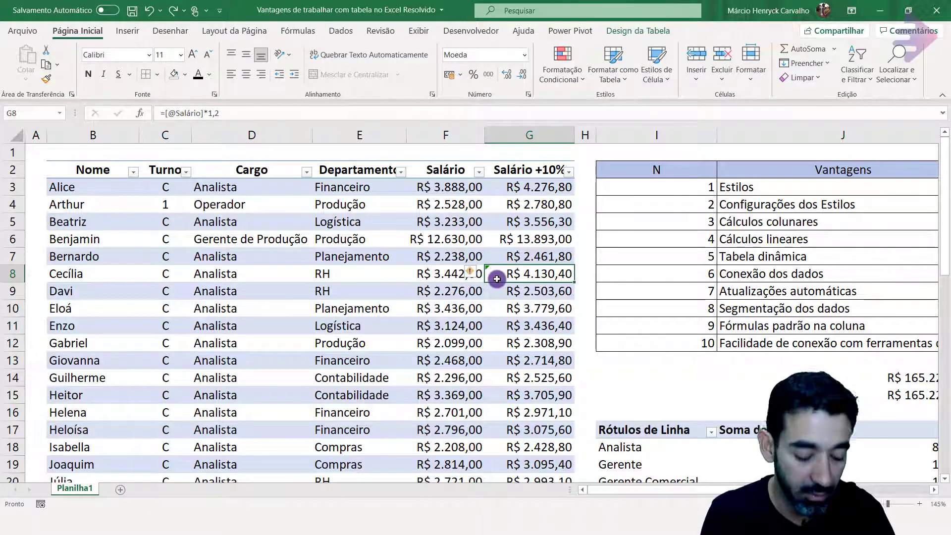
pyautogui.hotkey('ctrl', 'z')
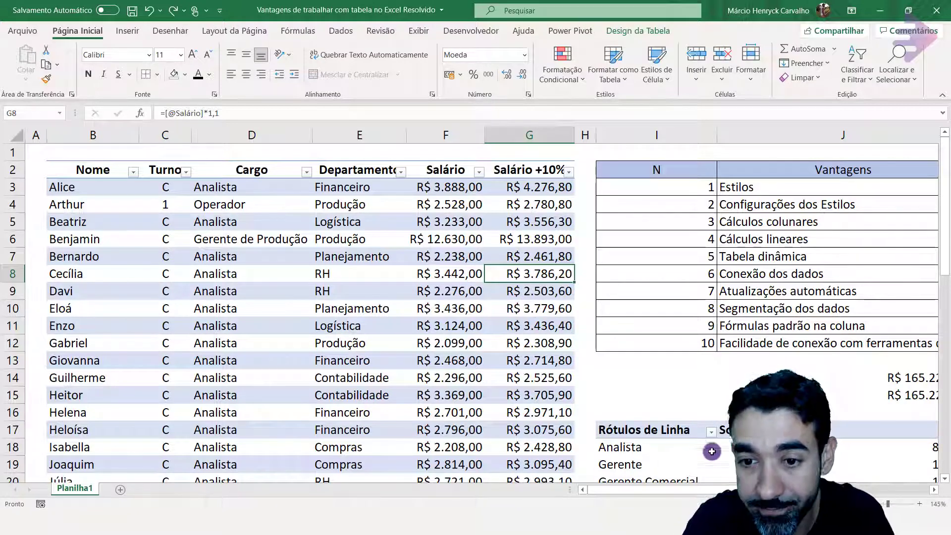
# Select the advantages row "Facilidade de conexão com ferramentas de BI" in I12:J12 and shift the Departamento slicer slightly farther from the list.
pyautogui.moveTo(649, 343); pyautogui.dragTo(741, 342)
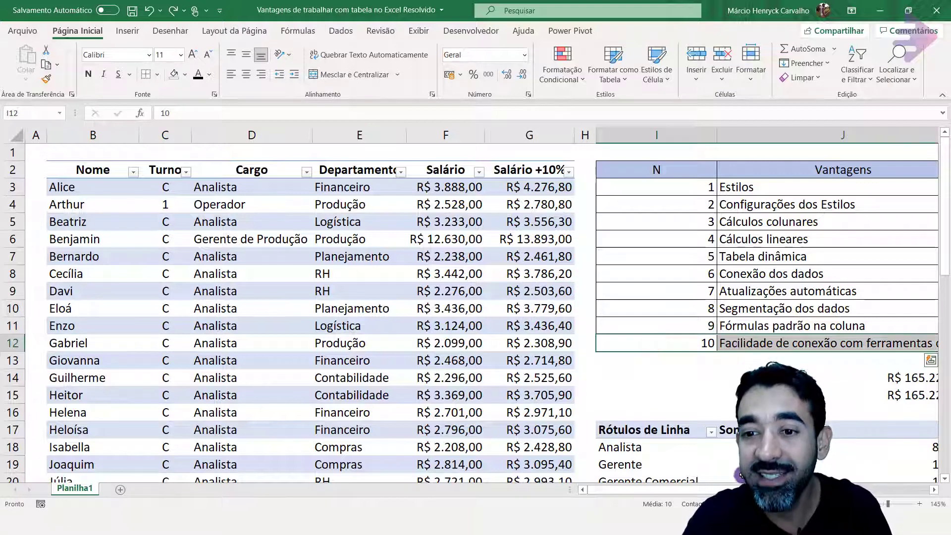
pyautogui.hscroll(2, 482, 311)
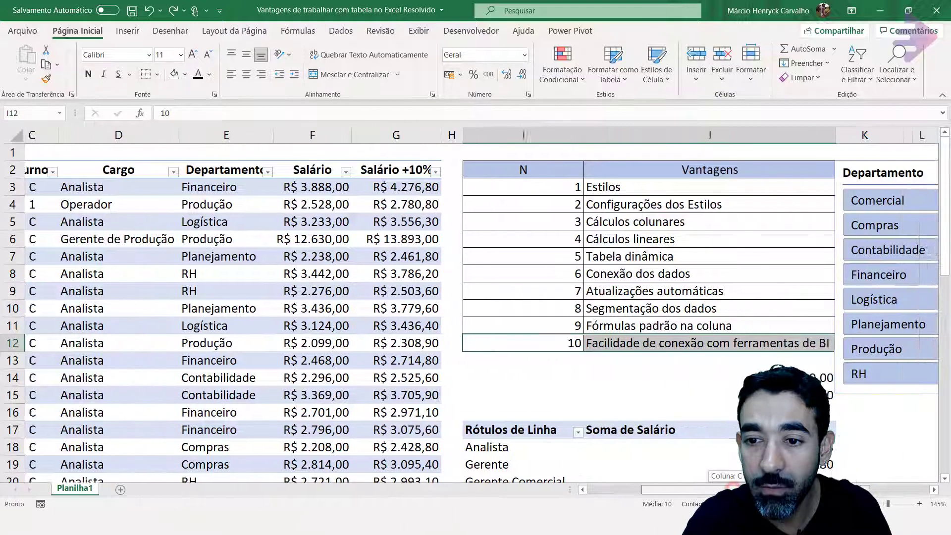
pyautogui.moveTo(863, 161); pyautogui.dragTo(881, 160)
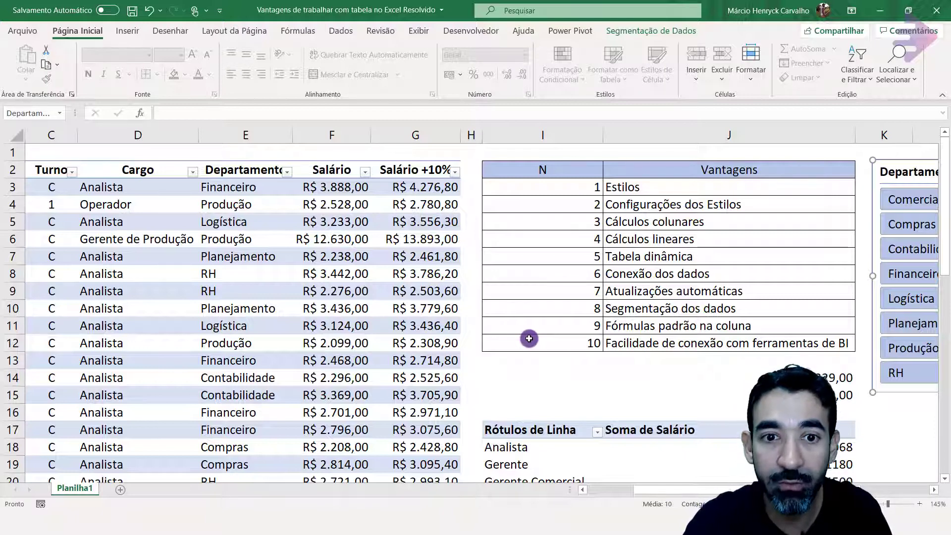
# Look over the data import and Power Pivot commands with table cell F9 selected, and return to the BI advantage in J12.
pyautogui.click(317, 287)
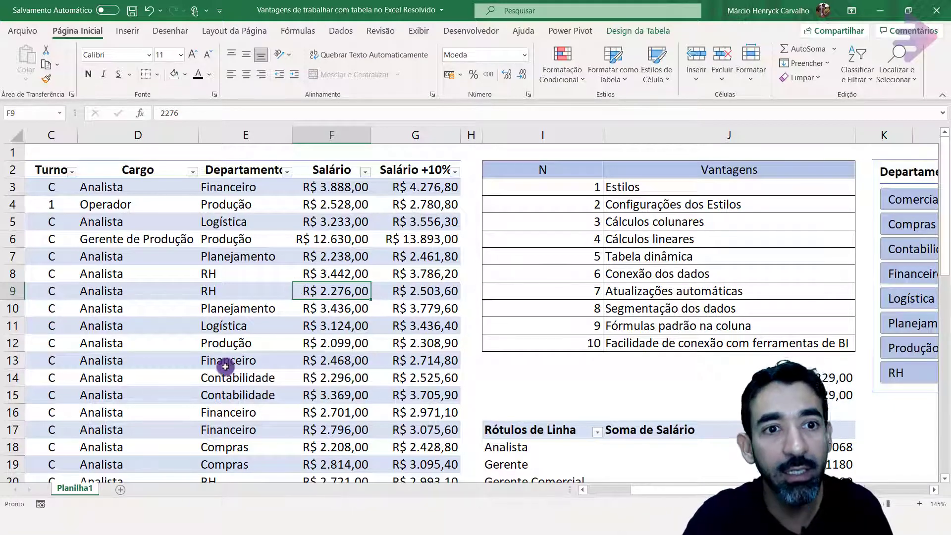
pyautogui.click(340, 31)
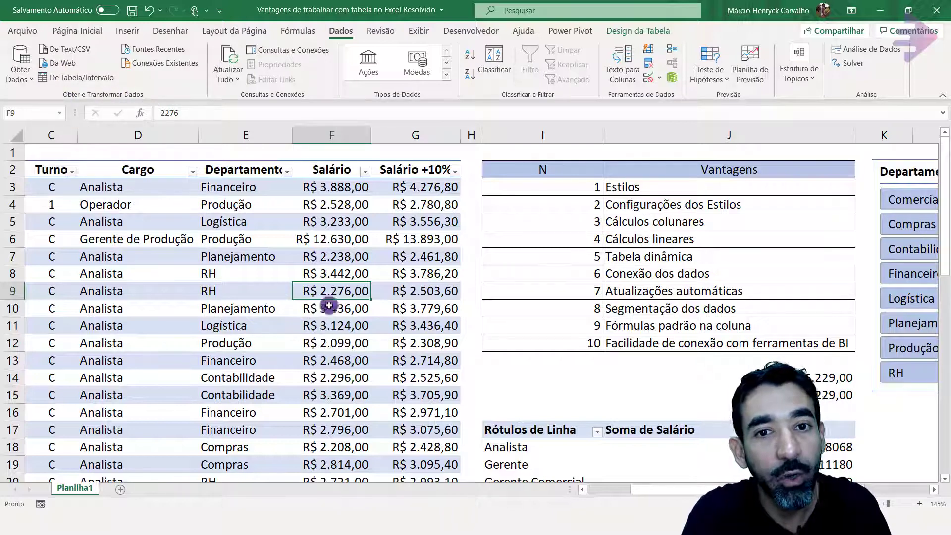
pyautogui.click(572, 29)
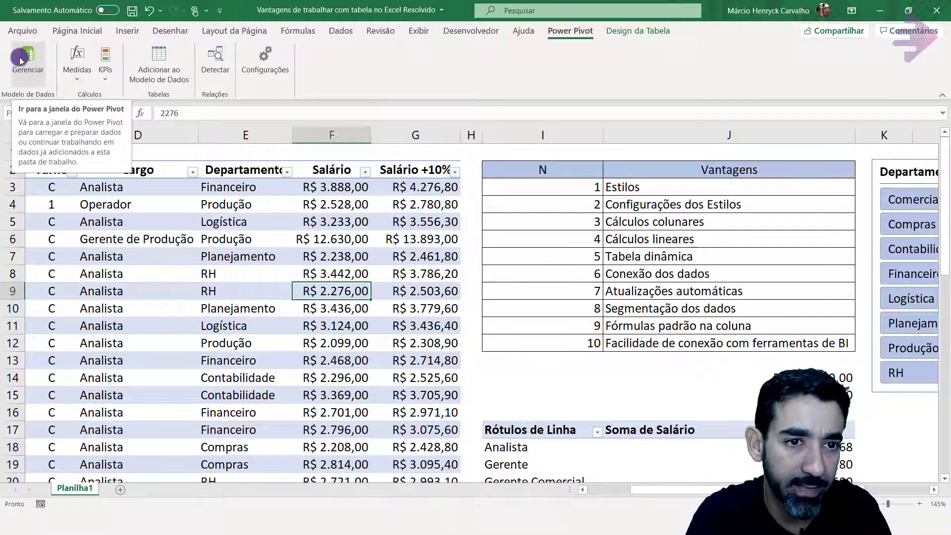
pyautogui.click(628, 342)
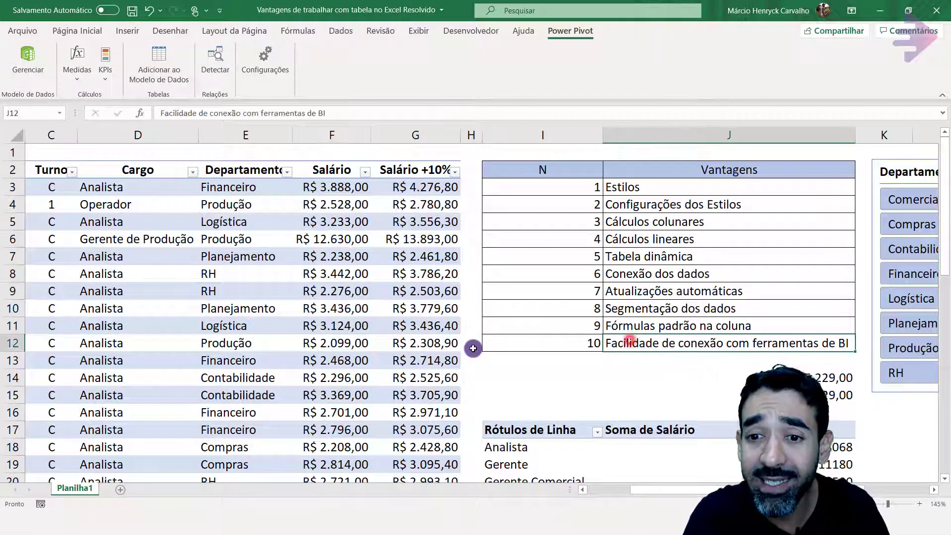